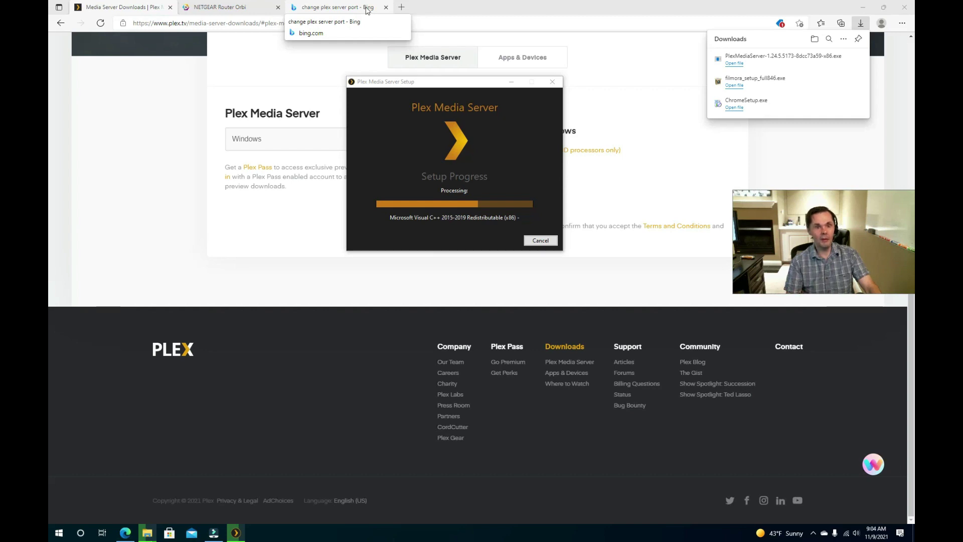
- Let the Plex Media Server install keep running and bring up the Windows Run dialog
{"action": "key", "text": "super"}
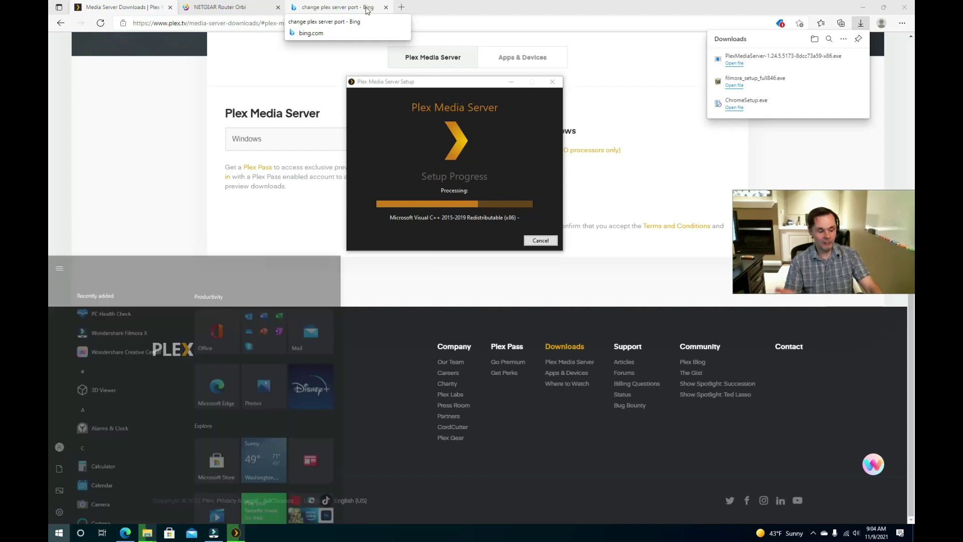
{"action": "key", "text": "super"}
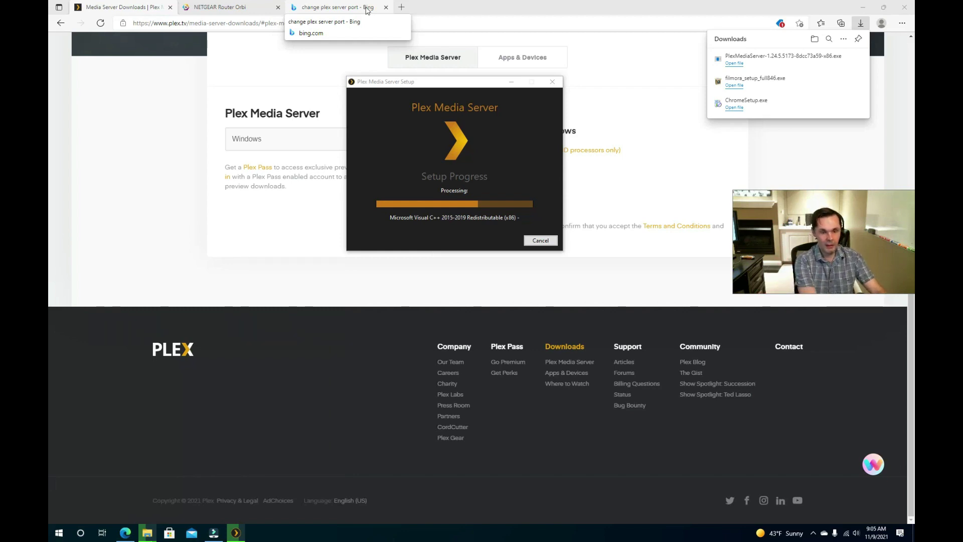
{"action": "key", "text": "super+r"}
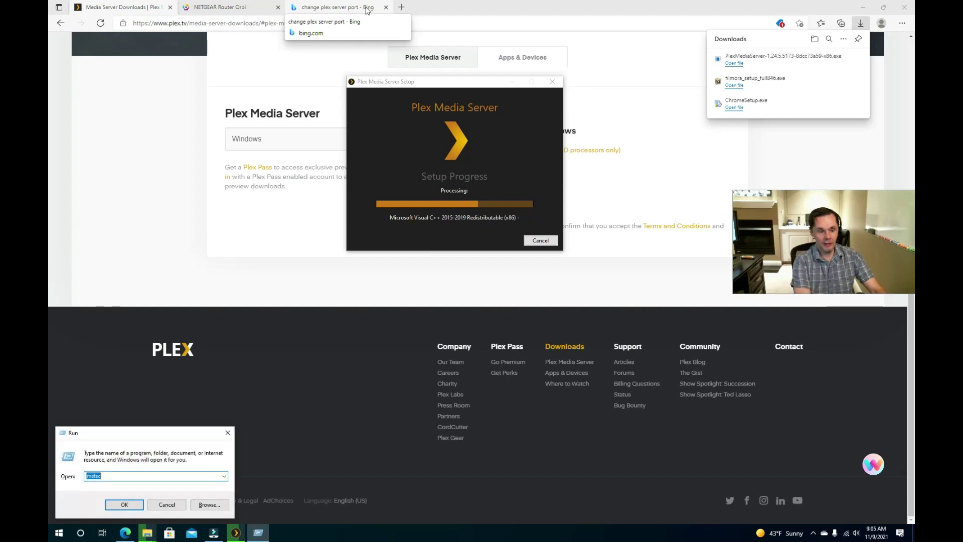
- Launch Control Panel from Run with 'control panel' and move its window up
{"action": "type", "text": "control panel"}
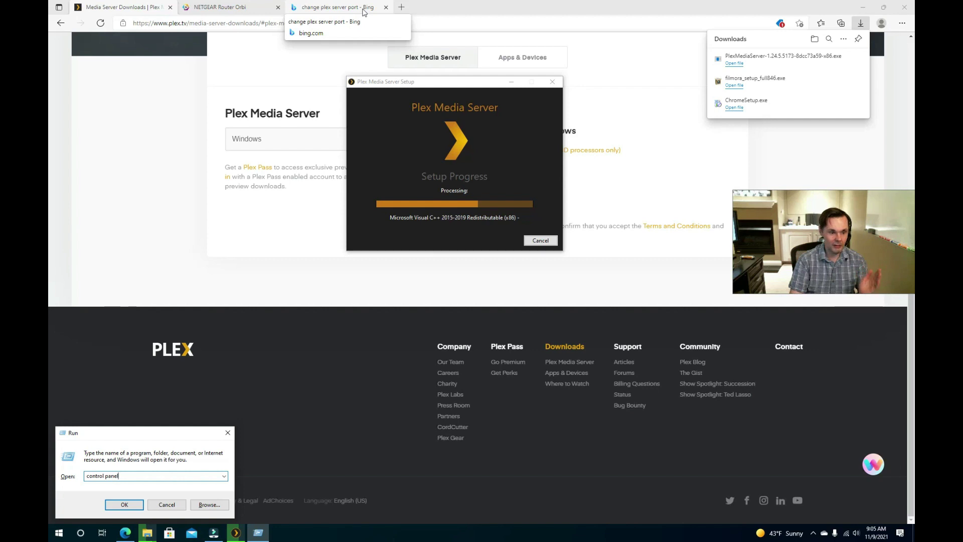
{"action": "left_click", "coordinate": [124, 505]}
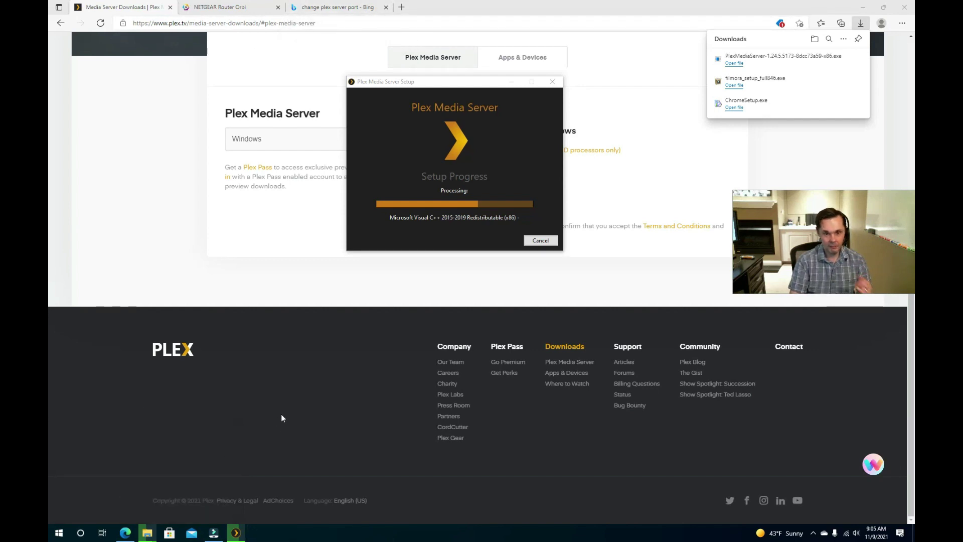
{"action": "left_click_drag", "start_coordinate": [511, 133], "coordinate": [432, 83]}
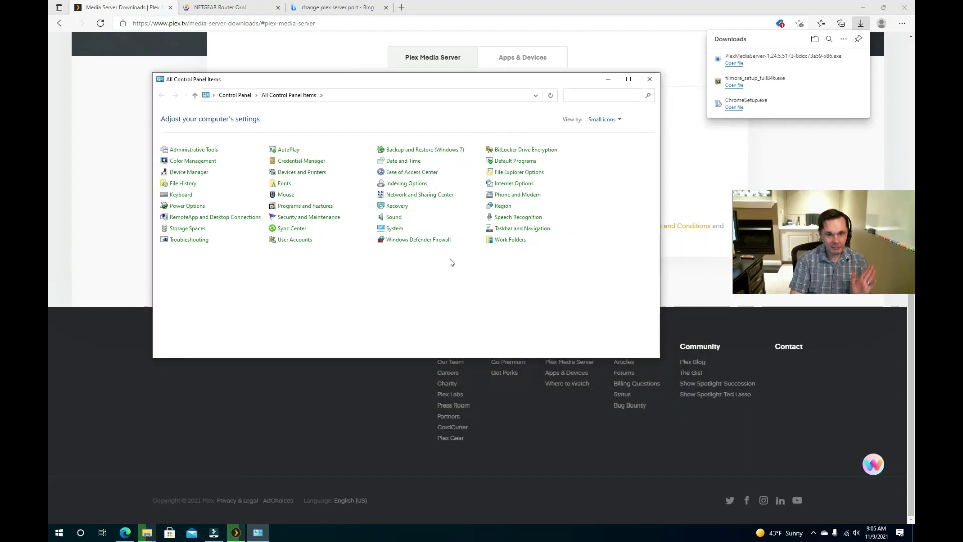
- Cycle the Control Panel view through large icons and category, then back to small icons
{"action": "left_click", "coordinate": [615, 123]}
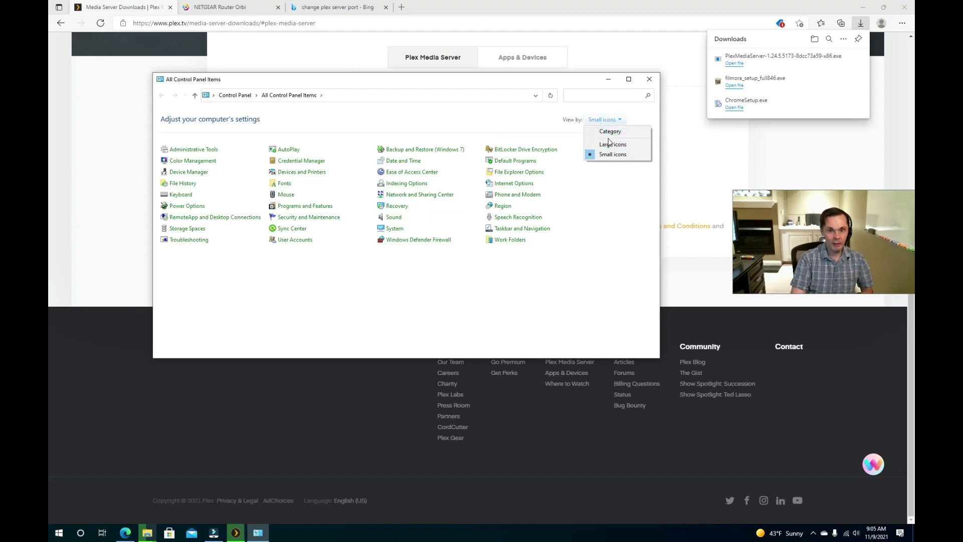
{"action": "left_click", "coordinate": [610, 143]}
{"action": "left_click", "coordinate": [607, 121]}
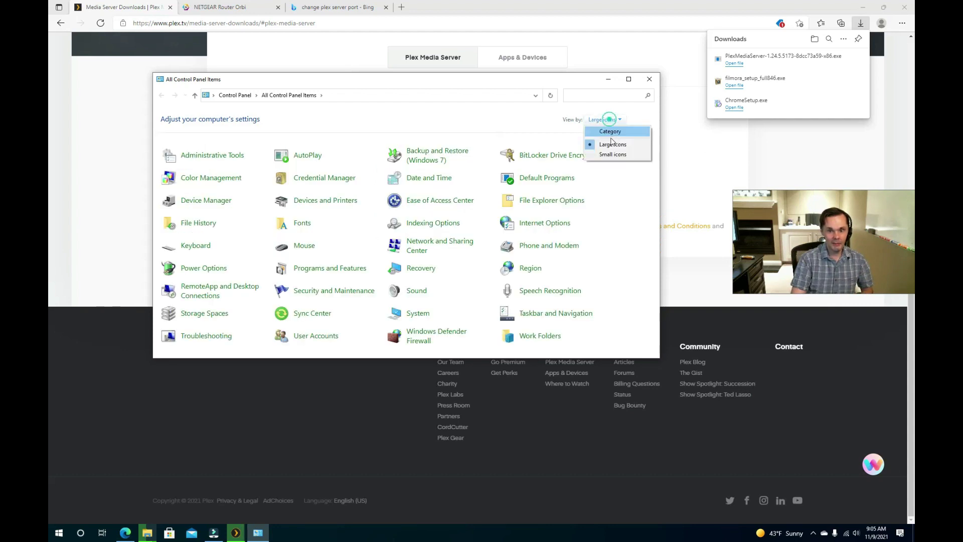
{"action": "left_click", "coordinate": [610, 132]}
{"action": "left_click", "coordinate": [554, 120]}
{"action": "left_click", "coordinate": [561, 155]}
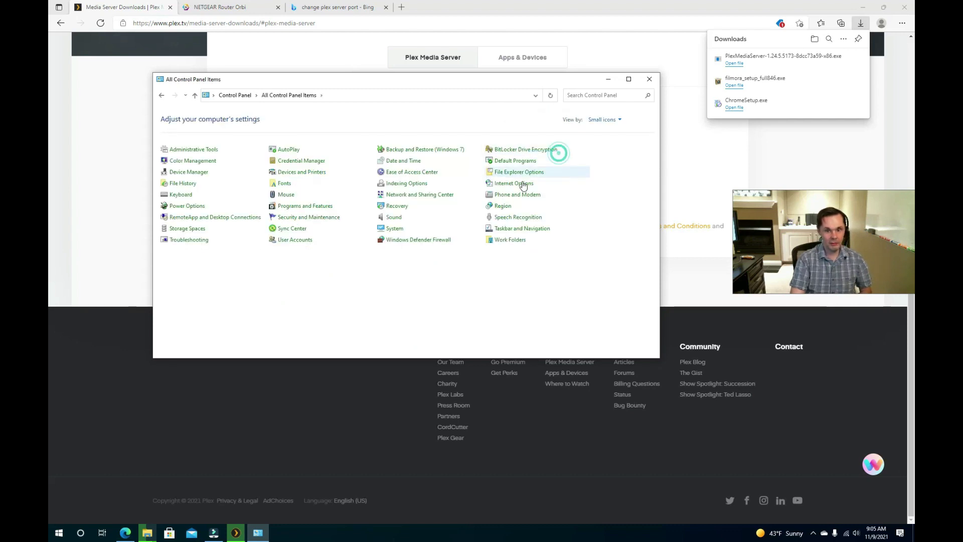
- Open the Wi-Fi adapter's TCP/IPv4 properties and choose 'Use the following IP address'
{"action": "left_click", "coordinate": [428, 196]}
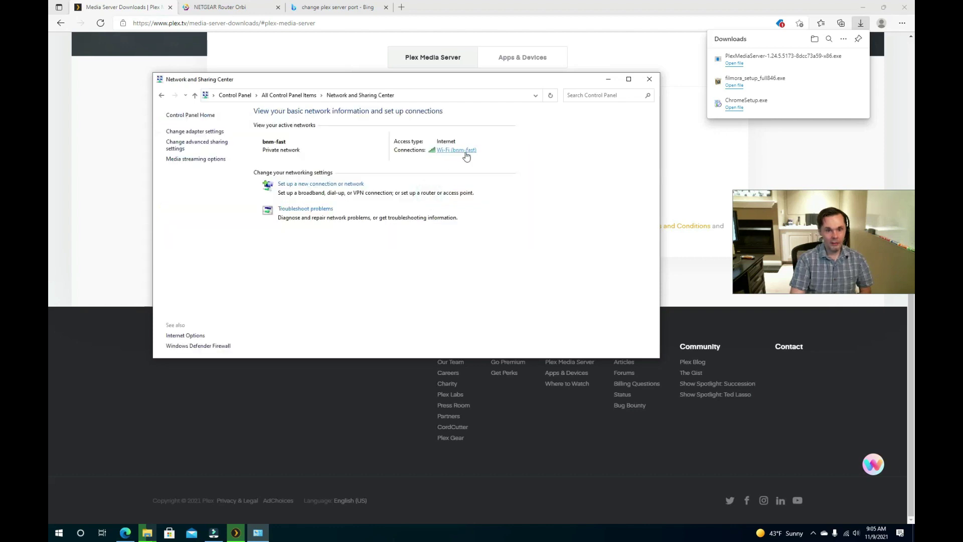
{"action": "left_click", "coordinate": [460, 152]}
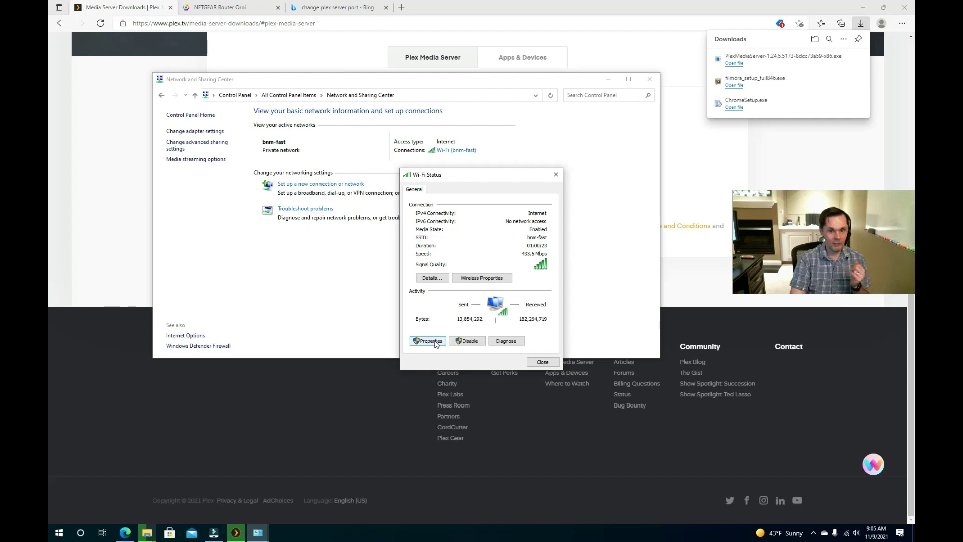
{"action": "left_click", "coordinate": [434, 343]}
{"action": "left_click", "coordinate": [434, 344]}
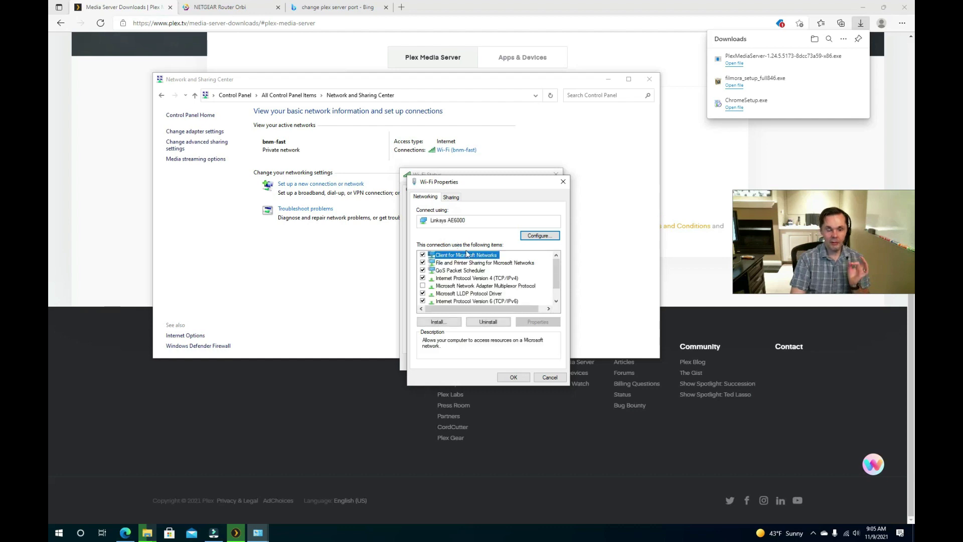
{"action": "left_click", "coordinate": [481, 280]}
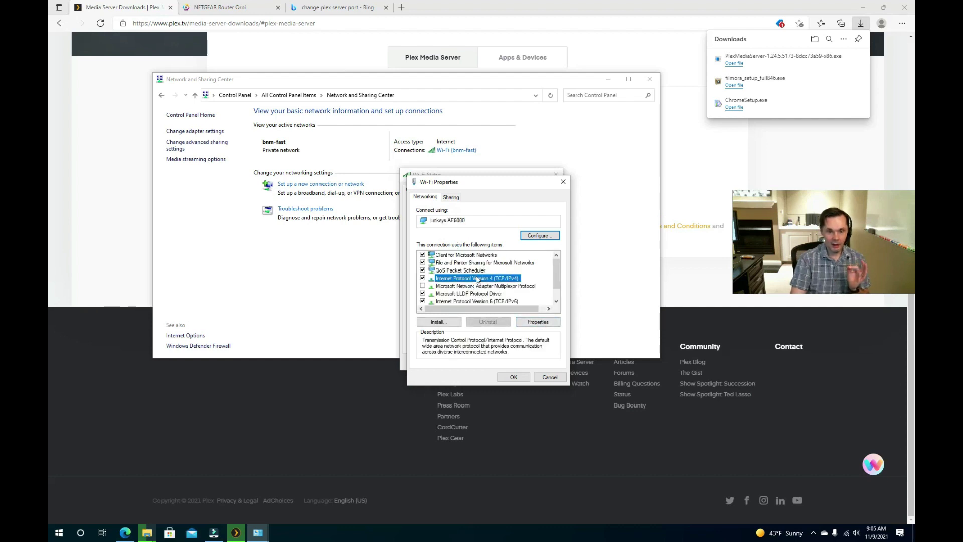
{"action": "left_click", "coordinate": [539, 323]}
{"action": "left_click", "coordinate": [474, 281]}
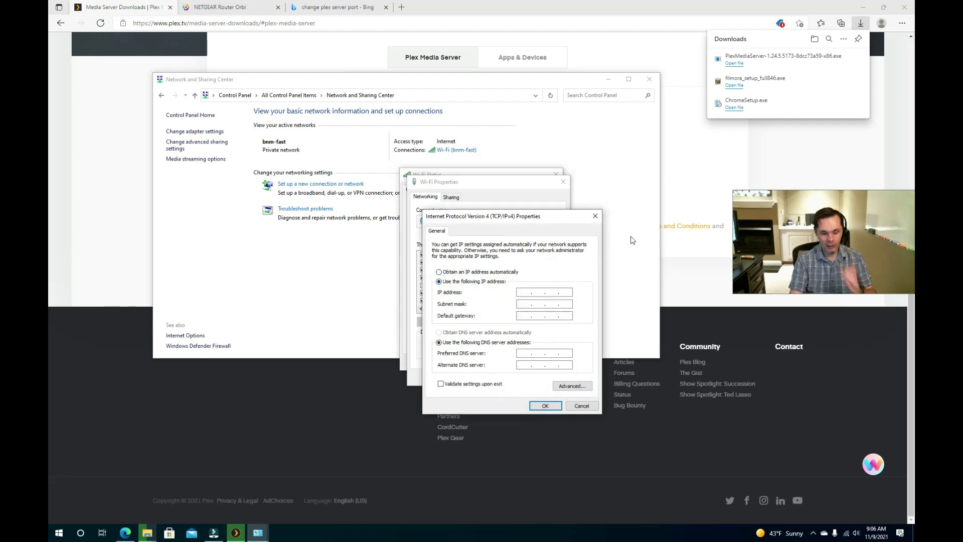
- Enter IP 192.168.0.60, mask 255.255.255.0, gateway 192.168.0.1, DNS 8.8.4.4 and 8.8.8.8
{"action": "type", "text": "192 . 168 . 0 . 5"}
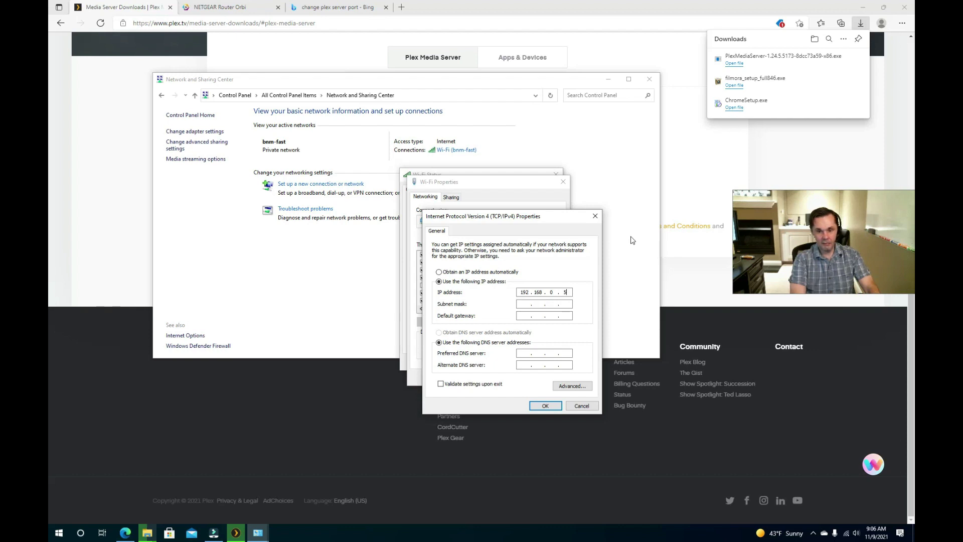
{"action": "key", "text": "BackSpace"}
{"action": "type", "text": "60"}
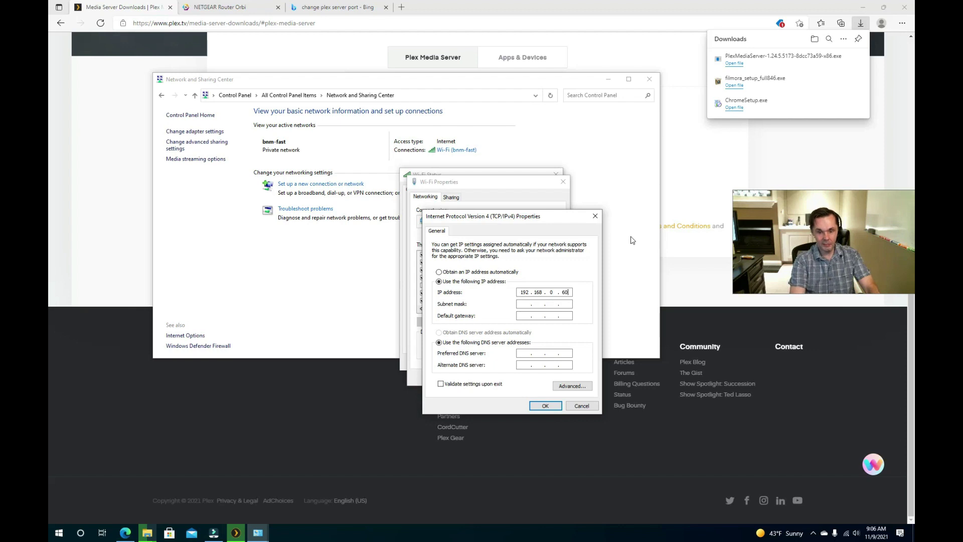
{"action": "key", "text": "Tab"}
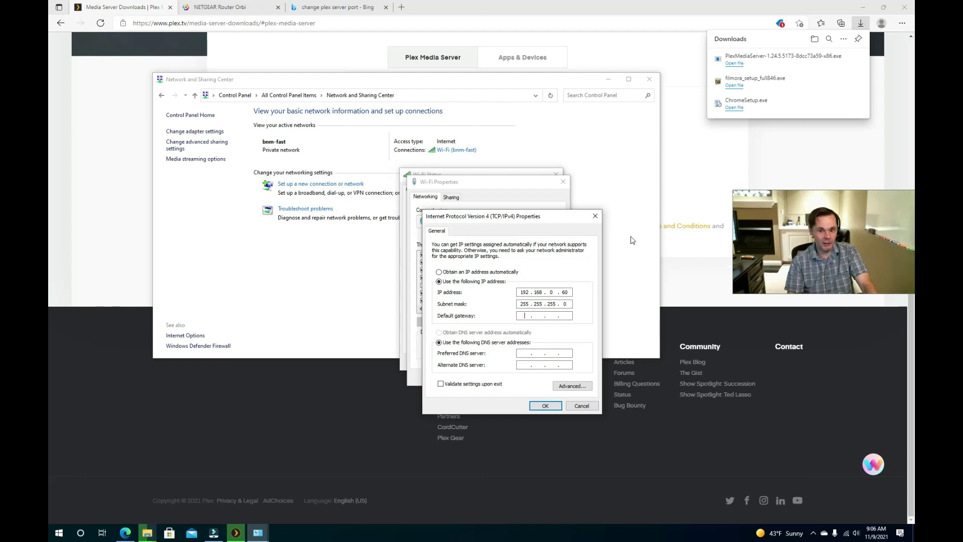
{"action": "type", "text": "192 . 1 . ."}
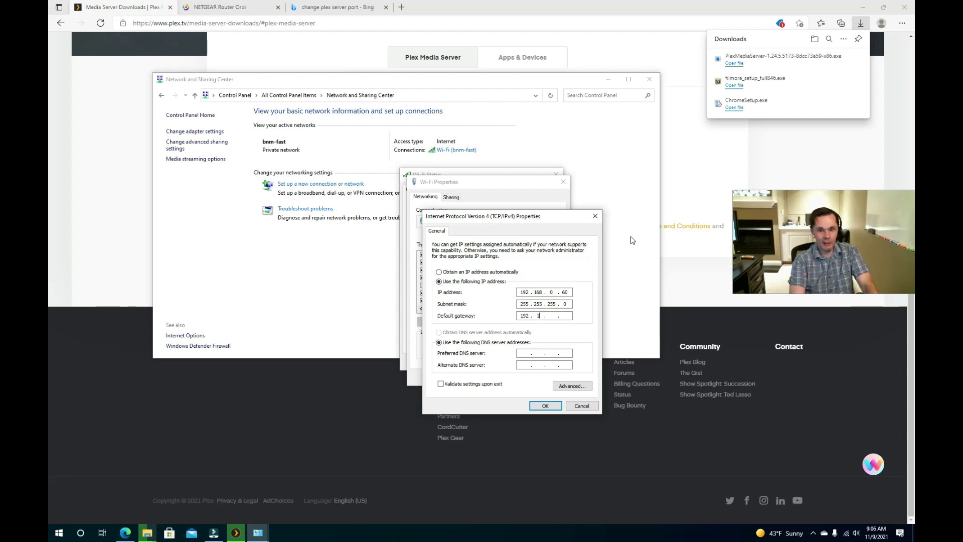
{"action": "key", "text": "Tab"}
{"action": "key", "text": "Tab"}
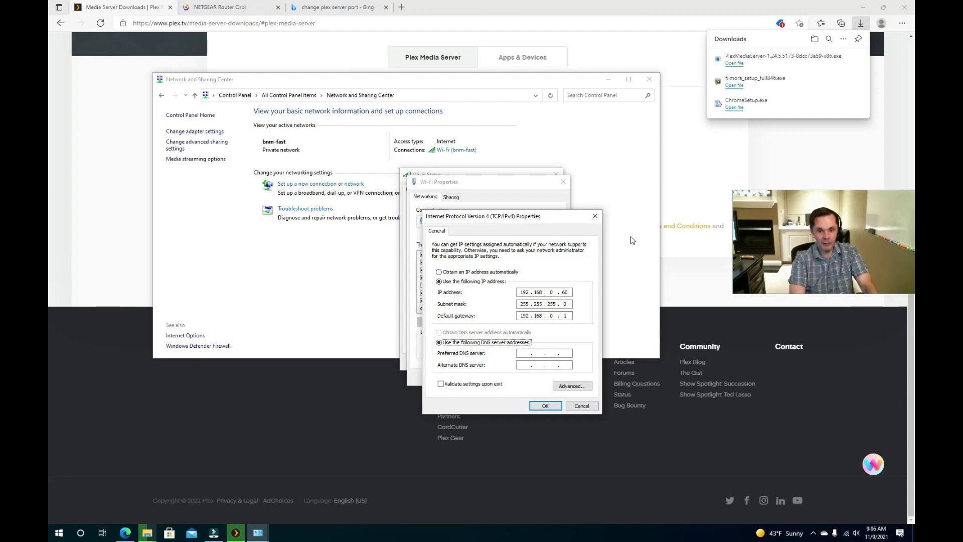
{"action": "type", "text": "8 . 8 . 4 . 4"}
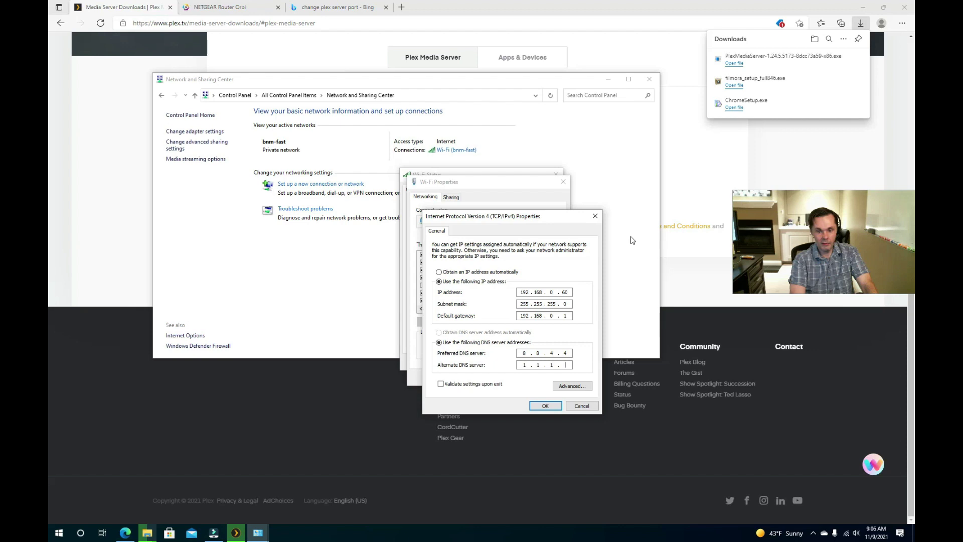
{"action": "key", "text": "shift+Tab"}
{"action": "key", "text": "shift+Tab"}
{"action": "key", "text": "Tab"}
{"action": "type", "text": "8 . 8 . 8 . 8"}
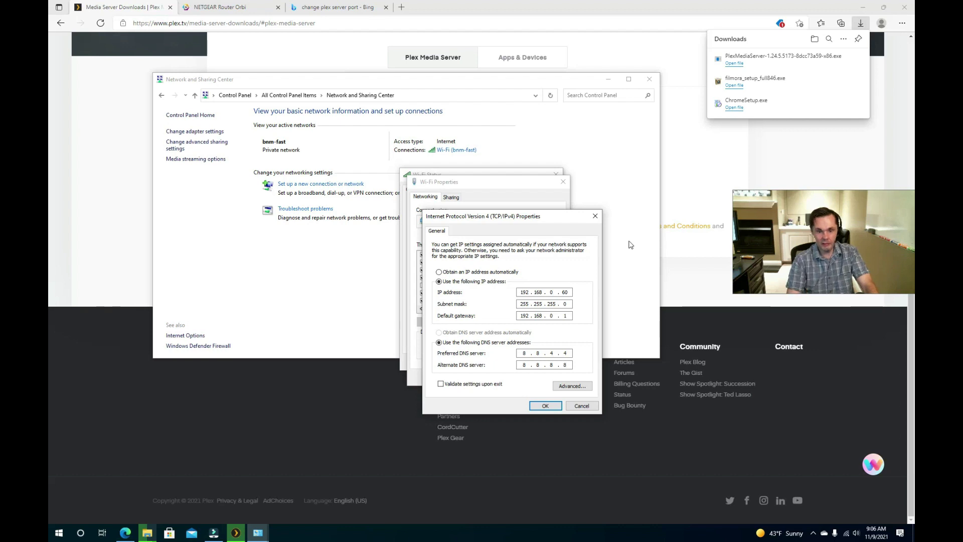
- Save the IPv4 settings and close the adapter, Wi-Fi status and Network and Sharing Center windows
{"action": "left_click", "coordinate": [545, 406]}
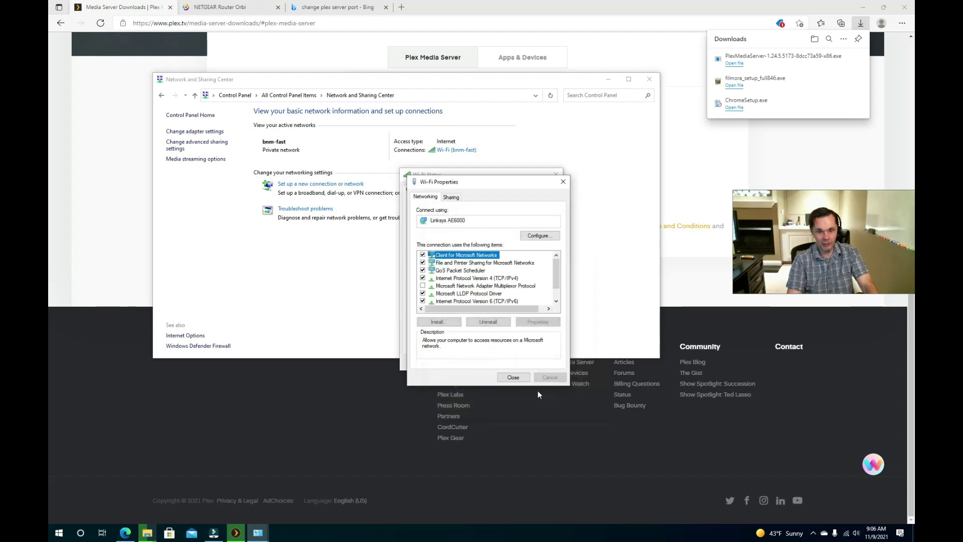
{"action": "left_click", "coordinate": [522, 379]}
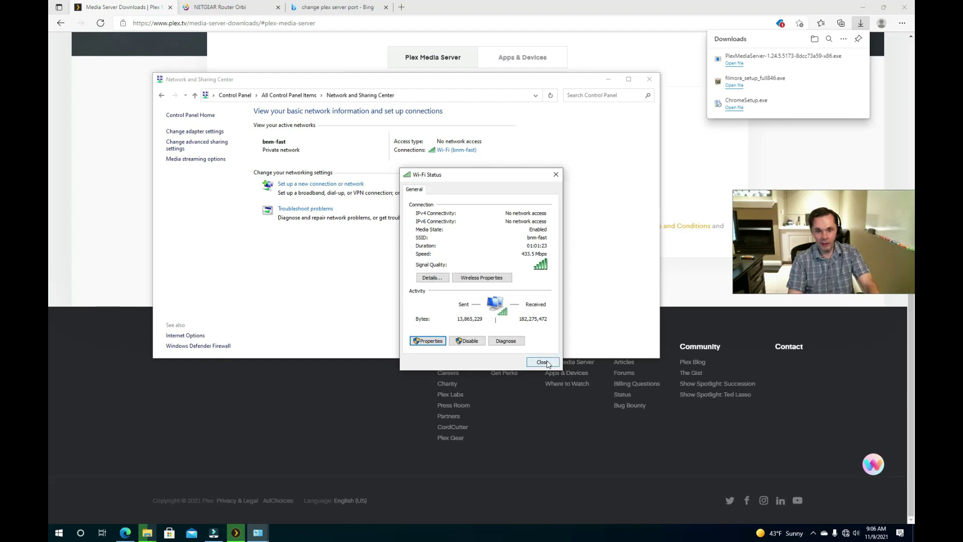
{"action": "left_click", "coordinate": [547, 363]}
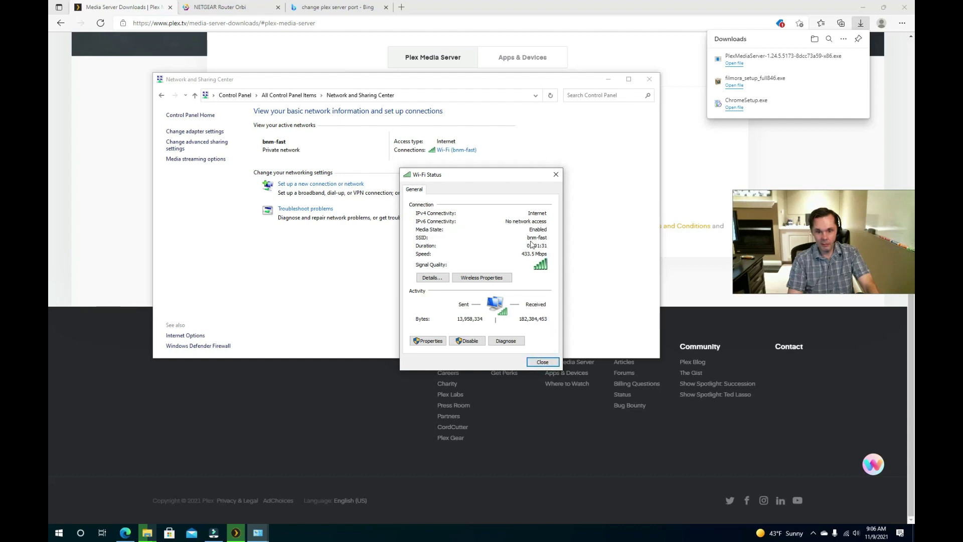
{"action": "left_click", "coordinate": [545, 362]}
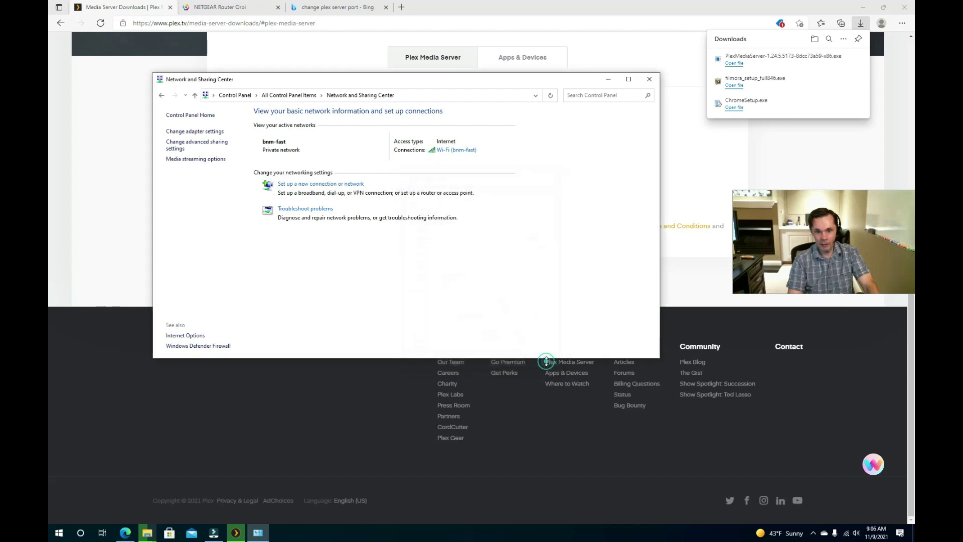
{"action": "left_click", "coordinate": [649, 80]}
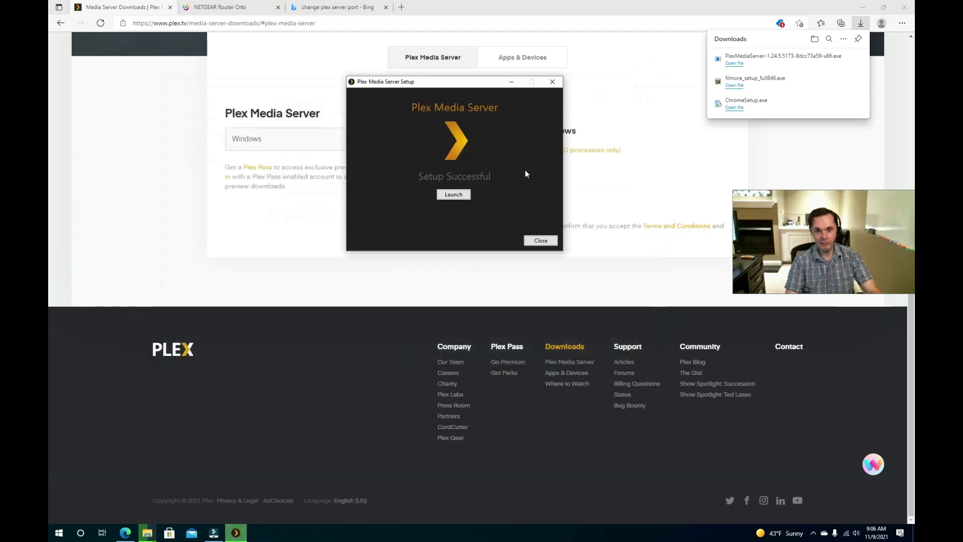
{"action": "left_click", "coordinate": [356, 8]}
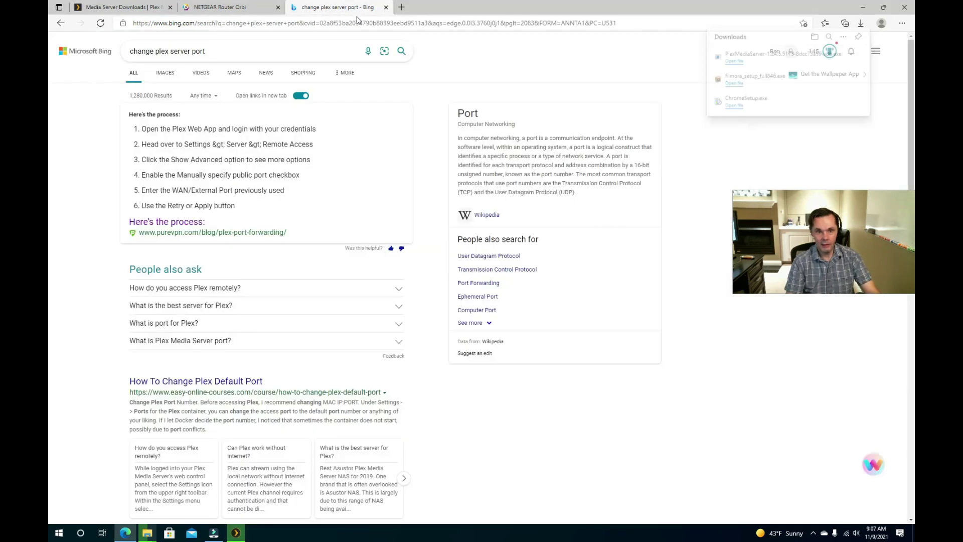
{"action": "left_click", "coordinate": [359, 25]}
{"action": "type", "text": "www.yahoo."}
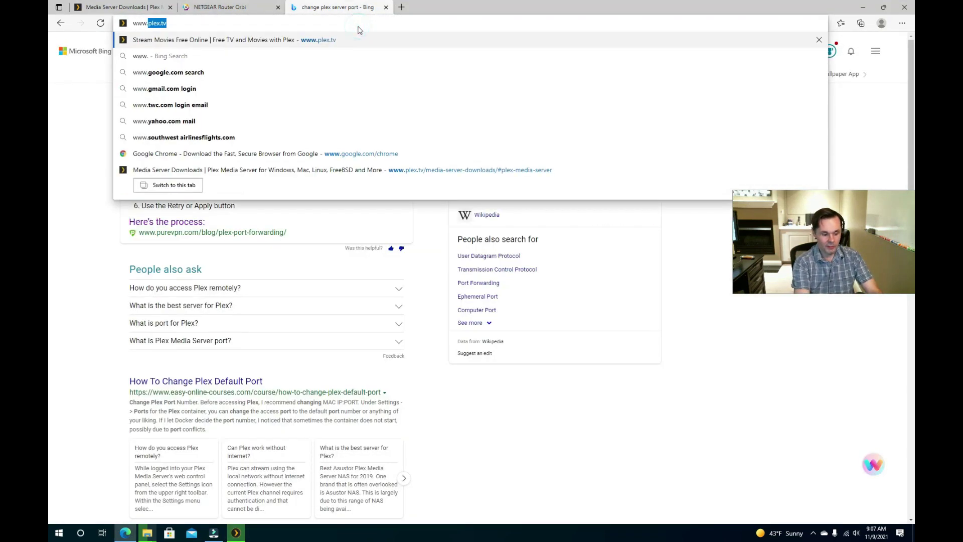
{"action": "type", "text": "com"}
{"action": "key", "text": "Return"}
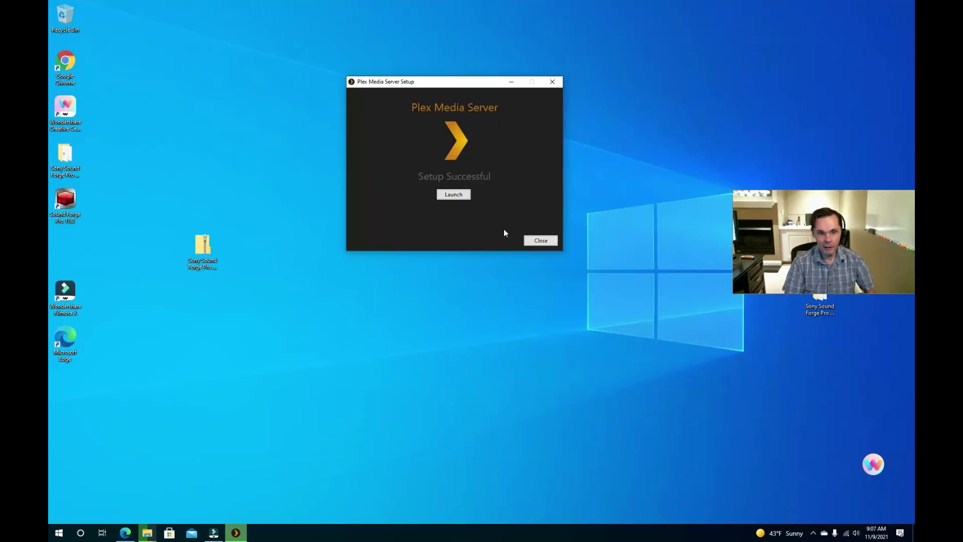
{"action": "left_click", "coordinate": [450, 198]}
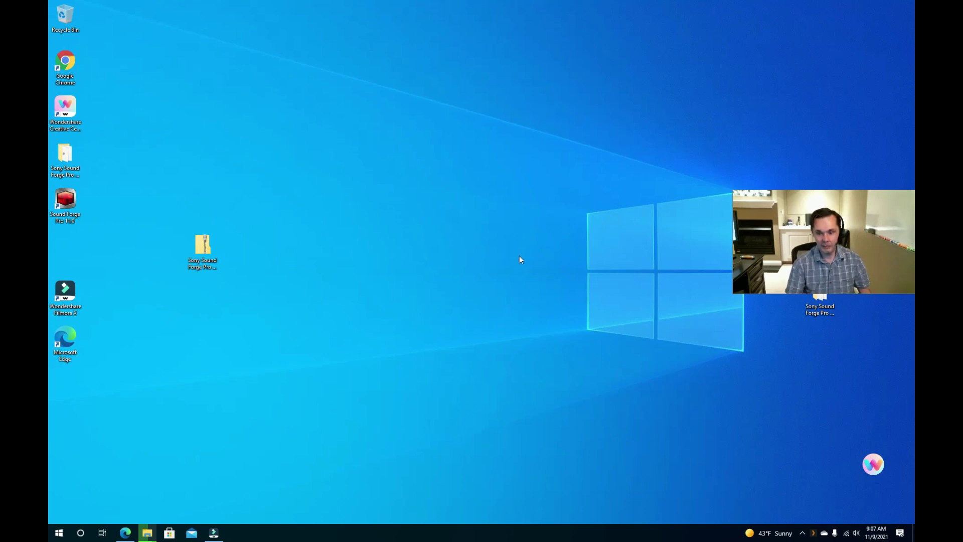
- Open Plex Web in the browser from the Plex Media Server tray menu
{"action": "right_click", "coordinate": [811, 536]}
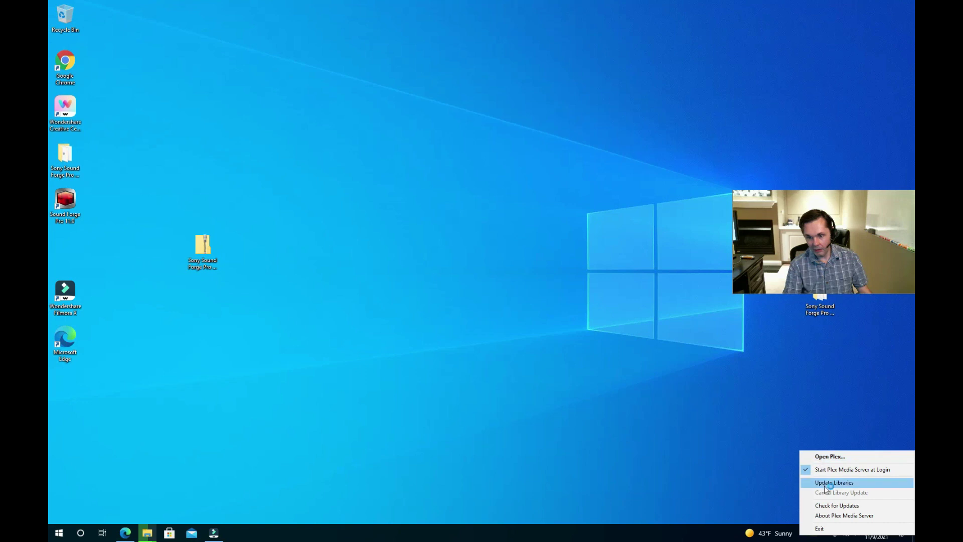
{"action": "left_click", "coordinate": [831, 506]}
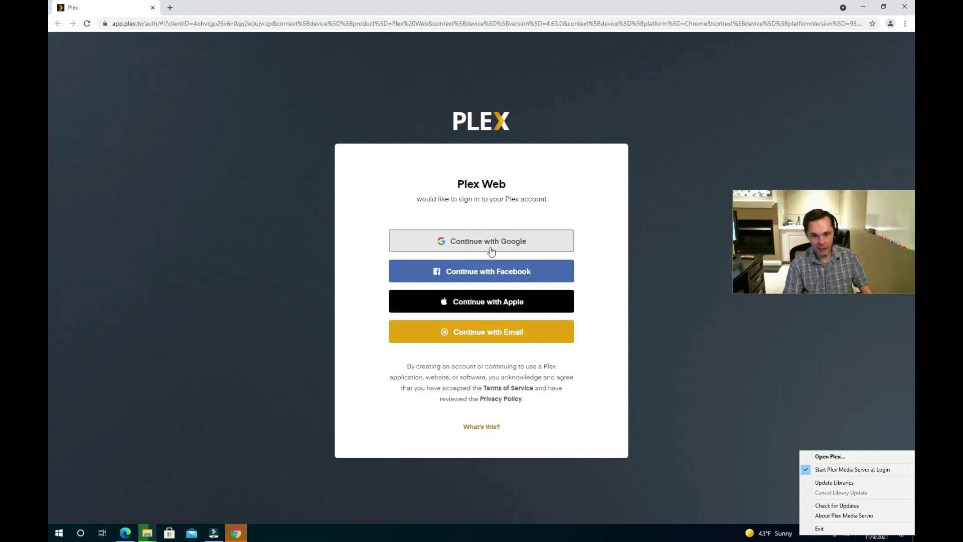
- Sign up for a new Plex account by e-mail, entering the account e-mail and password
{"action": "left_click", "coordinate": [486, 335]}
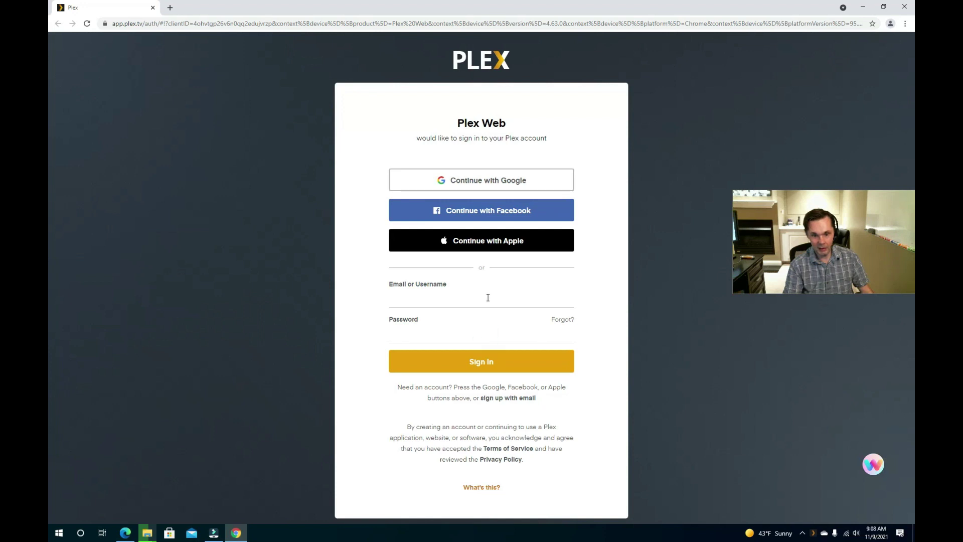
{"action": "left_click", "coordinate": [515, 398]}
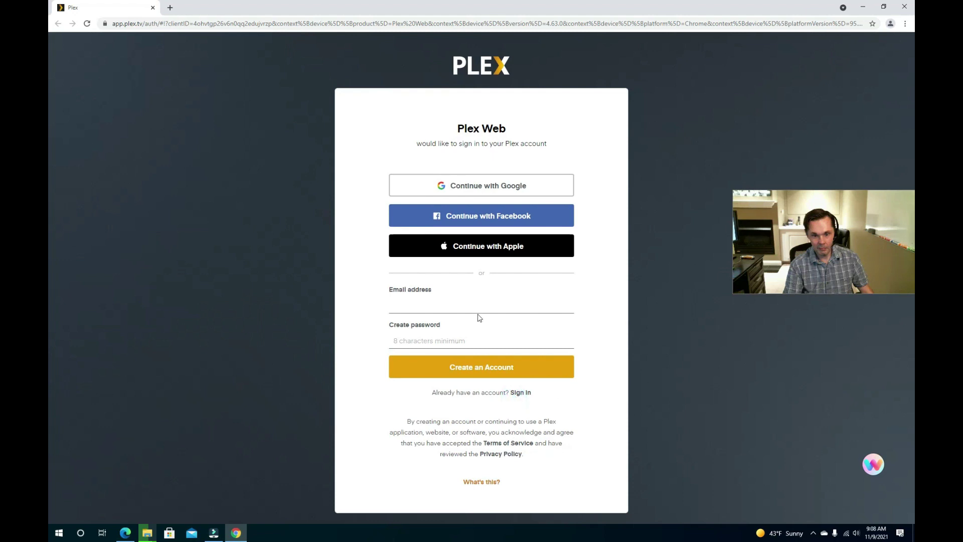
{"action": "left_click", "coordinate": [463, 296]}
{"action": "left_click", "coordinate": [450, 304]}
{"action": "type", "text": "b"}
{"action": "left_click", "coordinate": [451, 305]}
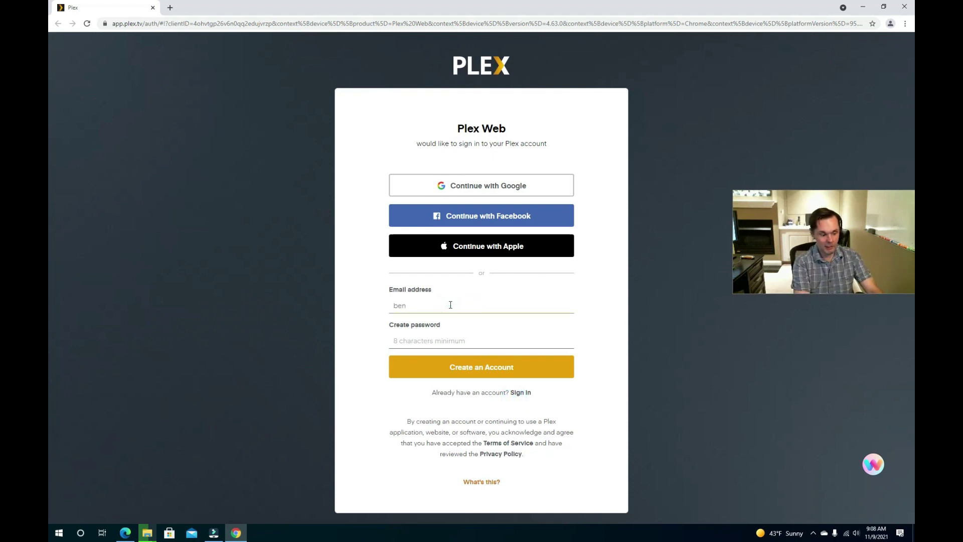
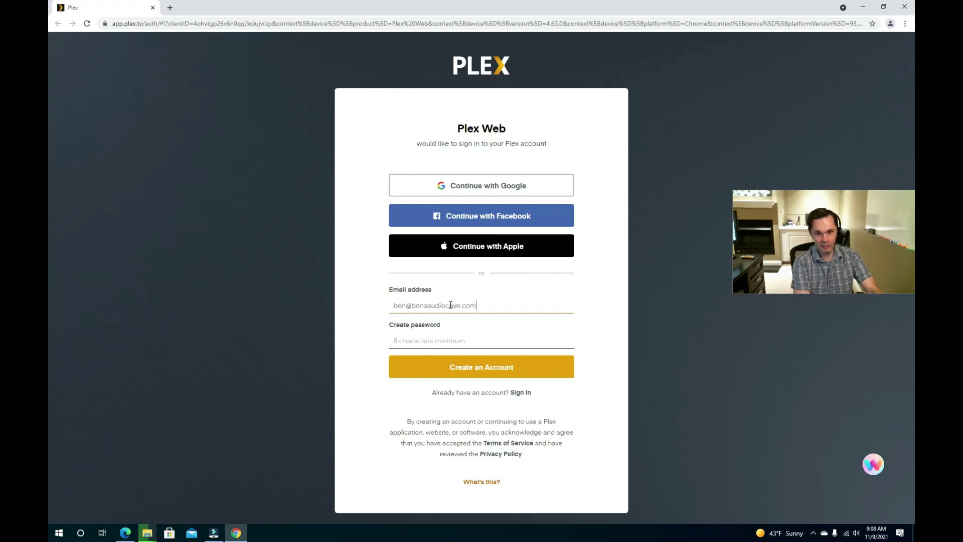
{"action": "key", "text": "Tab"}
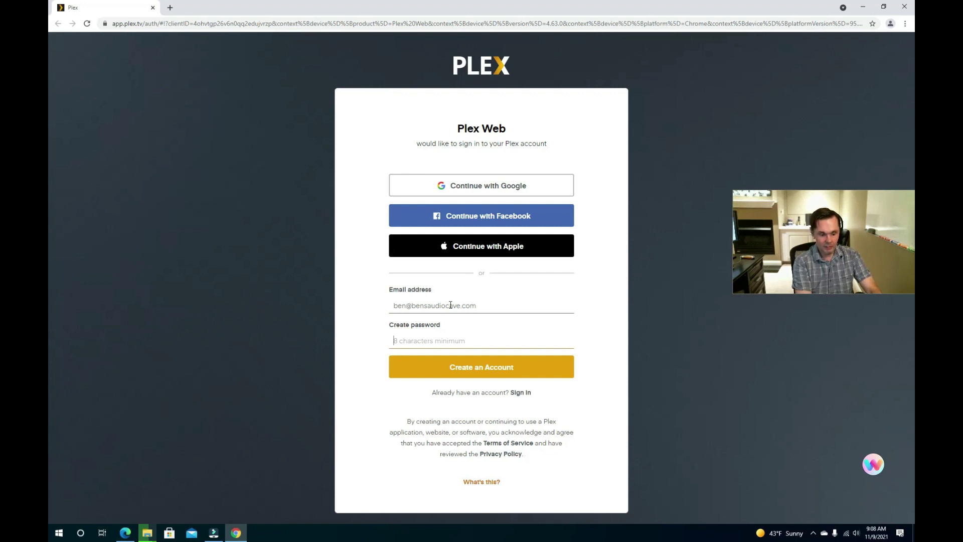
{"action": "type", "text": "•••••••••"}
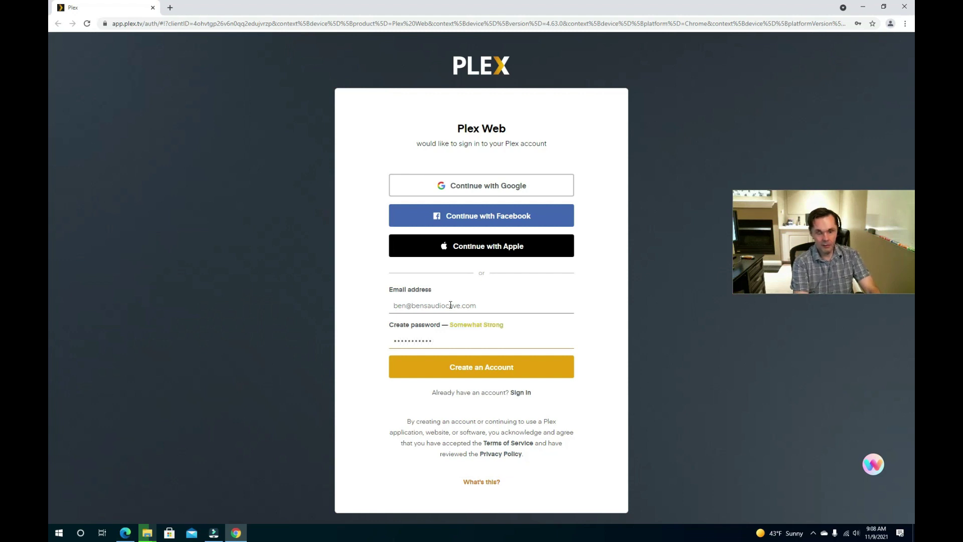
{"action": "left_click", "coordinate": [473, 368]}
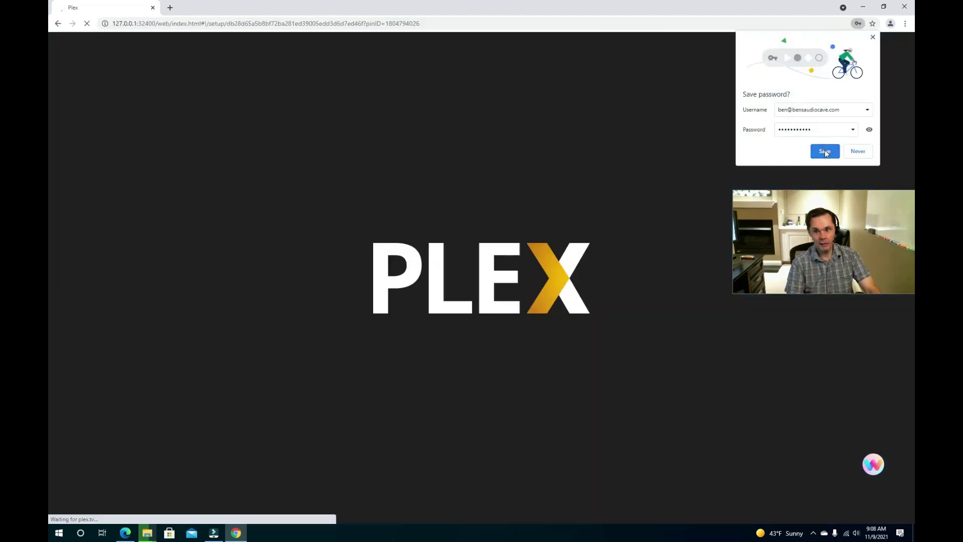
- Save the password, check the server address port, close the stuck Plex window, and return to the router page
{"action": "left_click", "coordinate": [825, 152]}
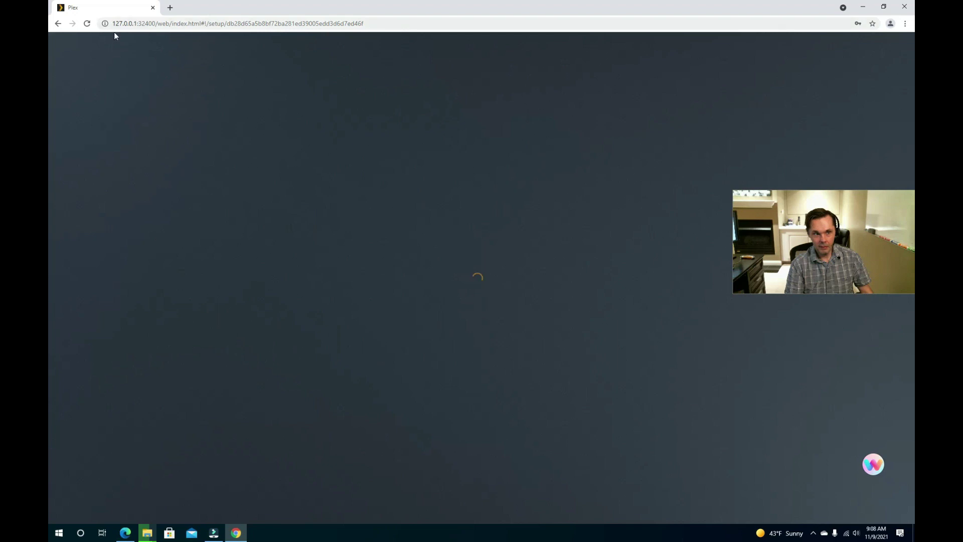
{"action": "left_click_drag", "start_coordinate": [139, 23], "coordinate": [152, 24]}
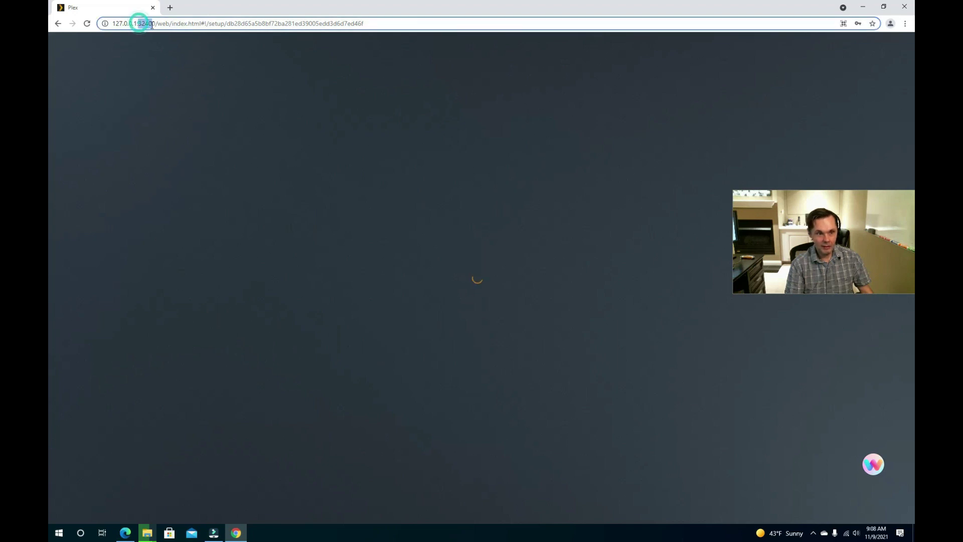
{"action": "left_click", "coordinate": [505, 23]}
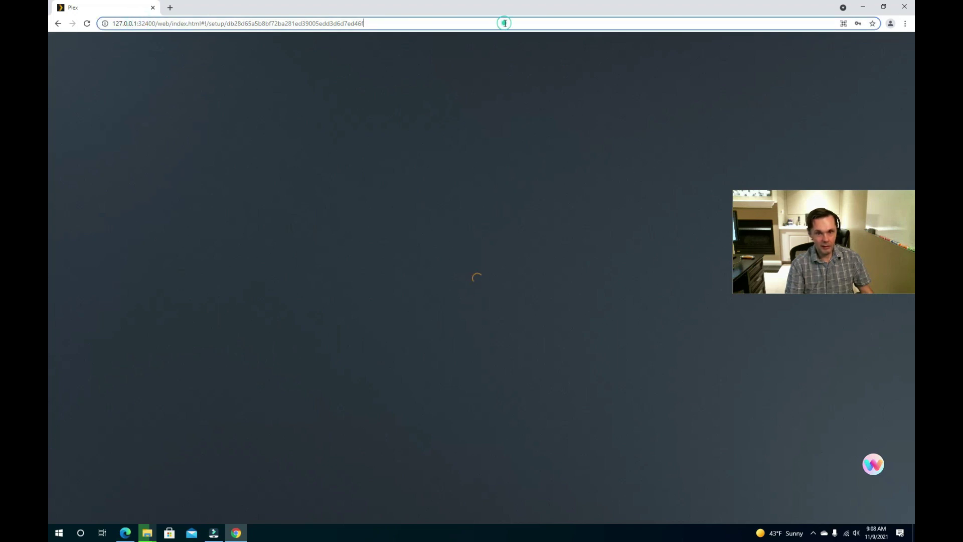
{"action": "key", "text": "Left"}
{"action": "key", "text": "Left"}
{"action": "key", "text": "Left"}
{"action": "key", "text": "Left"}
{"action": "key", "text": "Left"}
{"action": "key", "text": "Left"}
{"action": "key", "text": "Left"}
{"action": "key", "text": "Left"}
{"action": "key", "text": "Left"}
{"action": "key", "text": "Left"}
{"action": "key", "text": "Left"}
{"action": "key", "text": "Left"}
{"action": "key", "text": "Left"}
{"action": "key", "text": "Left"}
{"action": "key", "text": "Left"}
{"action": "key", "text": "Left"}
{"action": "key", "text": "Left"}
{"action": "key", "text": "Left"}
{"action": "key", "text": "Left"}
{"action": "key", "text": "Left"}
{"action": "key", "text": "Left"}
{"action": "key", "text": "Left"}
{"action": "key", "text": "Left"}
{"action": "key", "text": "Left"}
{"action": "key", "text": "Left"}
{"action": "key", "text": "Left"}
{"action": "key", "text": "Left"}
{"action": "key", "text": "Left"}
{"action": "key", "text": "Left"}
{"action": "key", "text": "Left"}
{"action": "key", "text": "Left"}
{"action": "key", "text": "Left"}
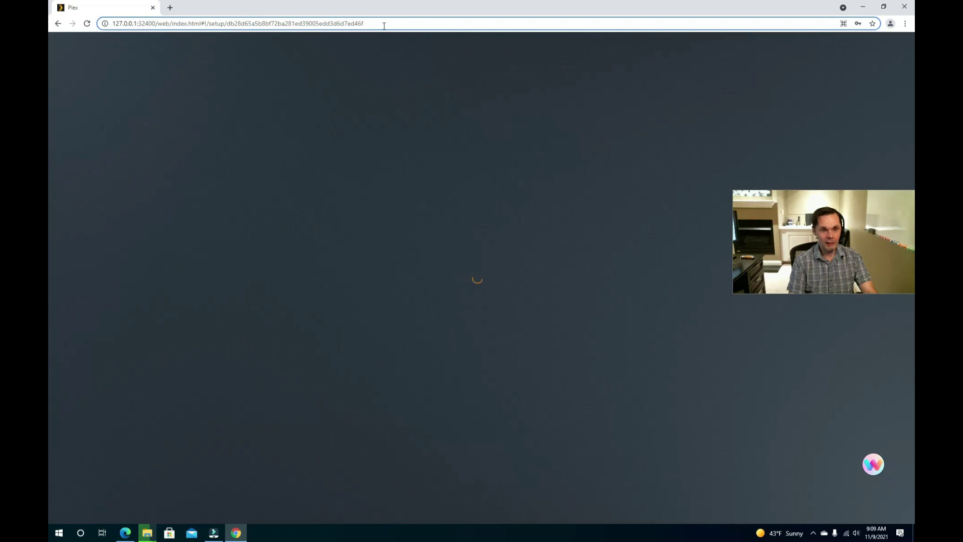
{"action": "left_click", "coordinate": [911, 8]}
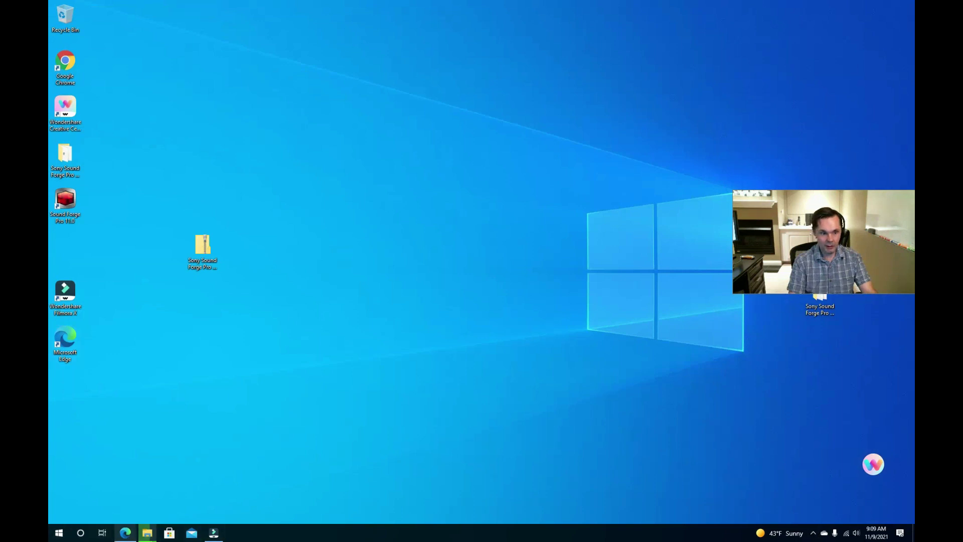
{"action": "left_click", "coordinate": [125, 532]}
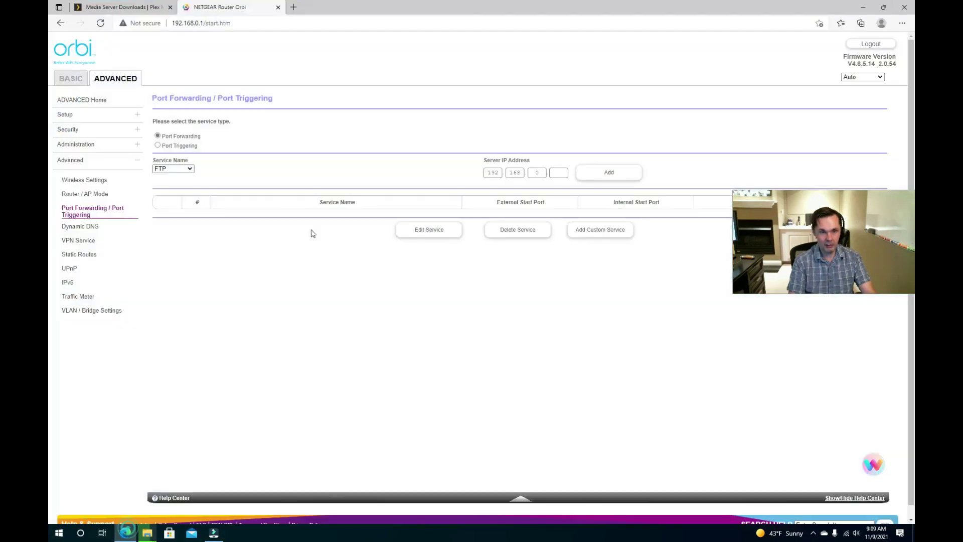
{"action": "left_click", "coordinate": [293, 7]}
{"action": "type", "text": "192.1"}
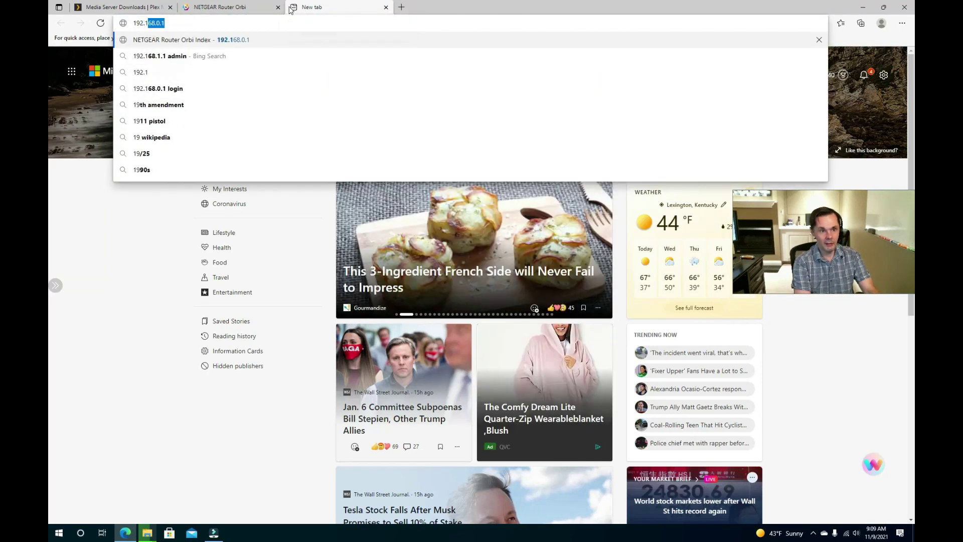
{"action": "type", "text": "68.0.60"}
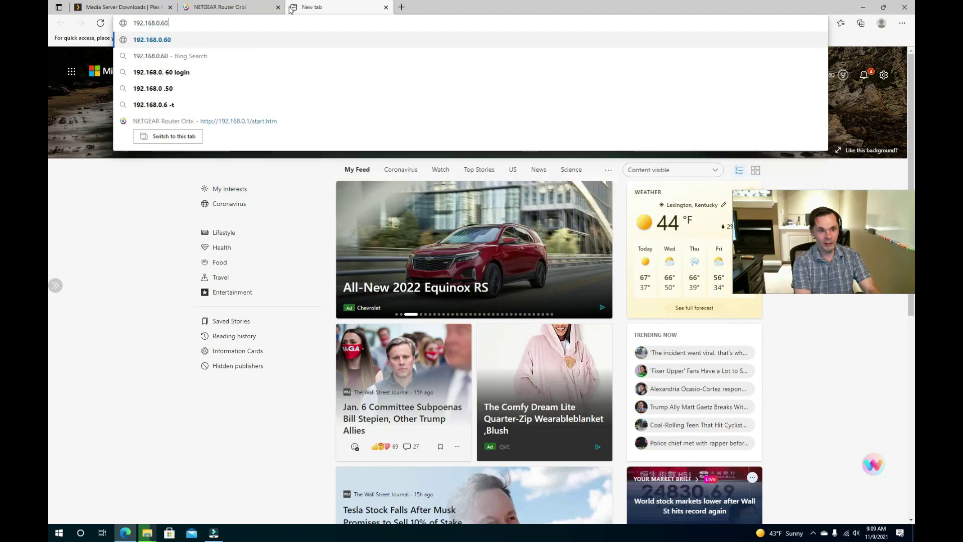
{"action": "type", "text": ":32400"}
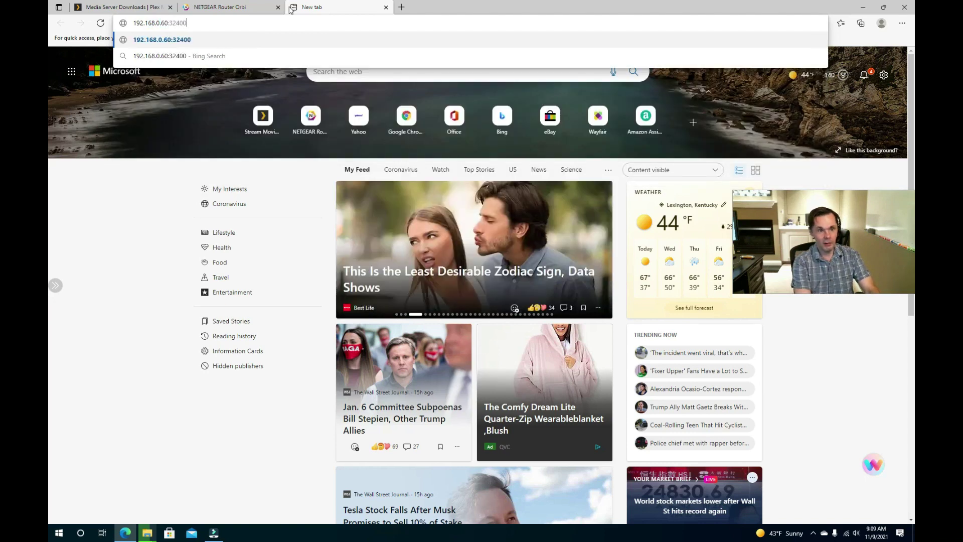
{"action": "key", "text": "Return"}
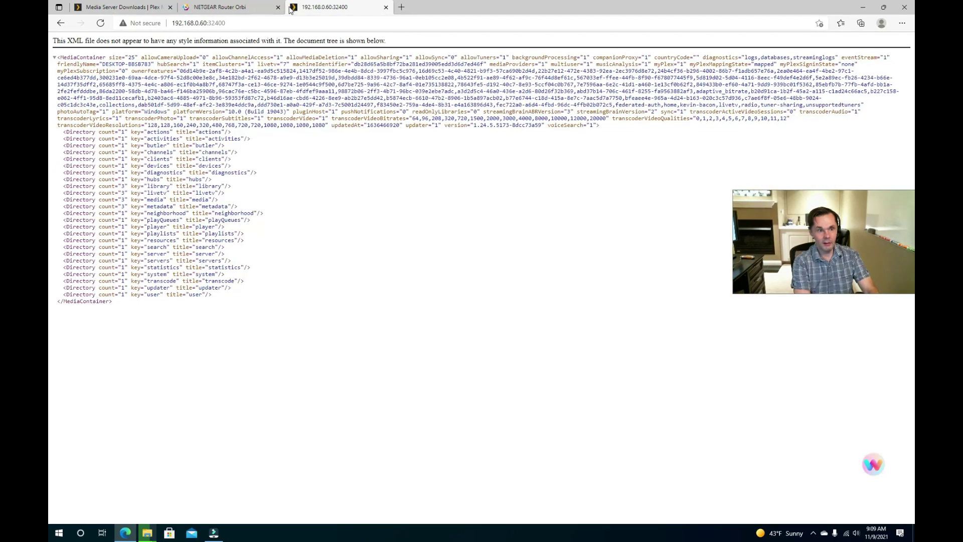
{"action": "left_click", "coordinate": [284, 21]}
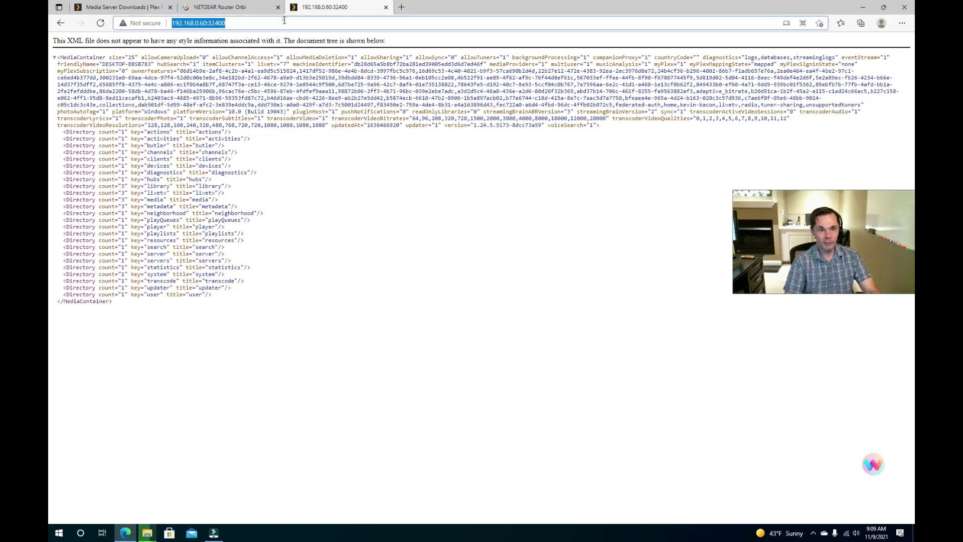
{"action": "left_click", "coordinate": [284, 20]}
{"action": "type", "text": "https"}
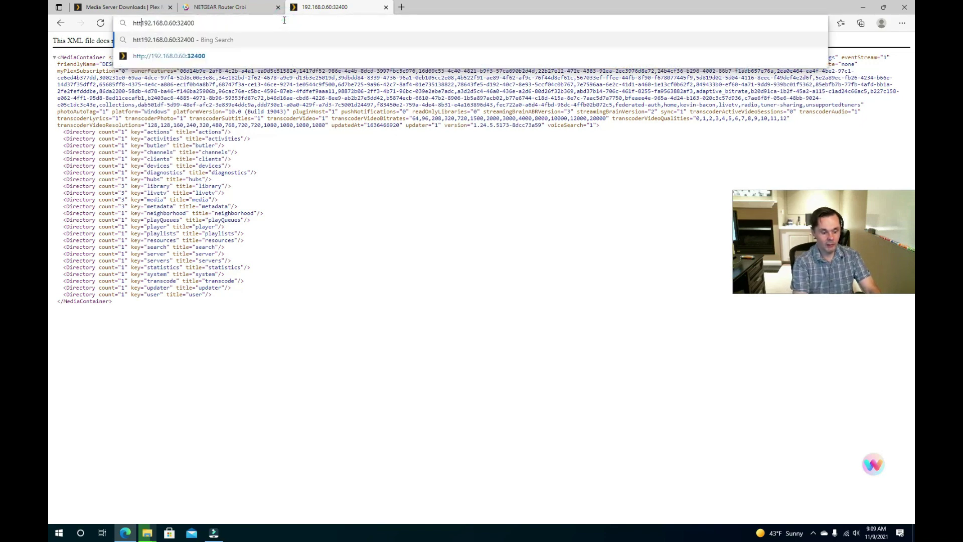
{"action": "type", "text": "://"}
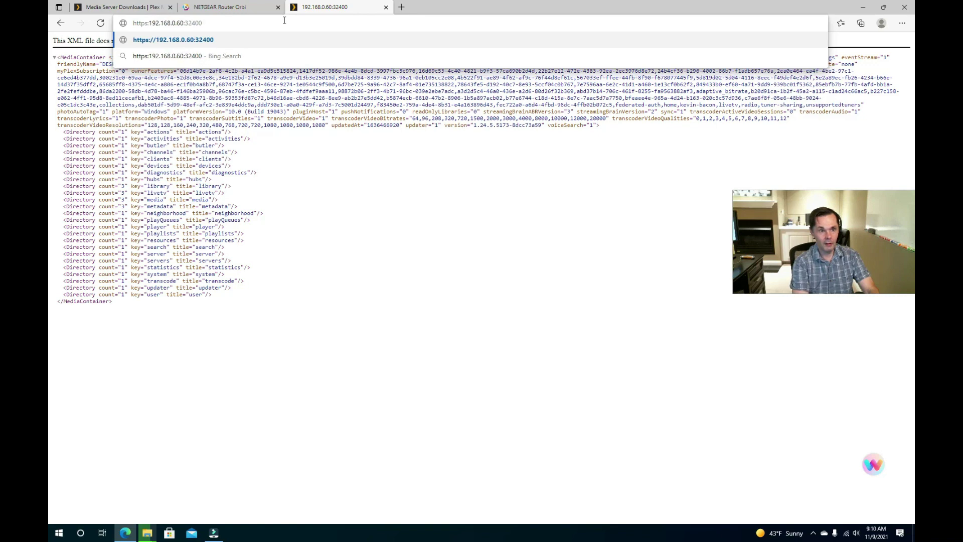
{"action": "key", "text": "Return"}
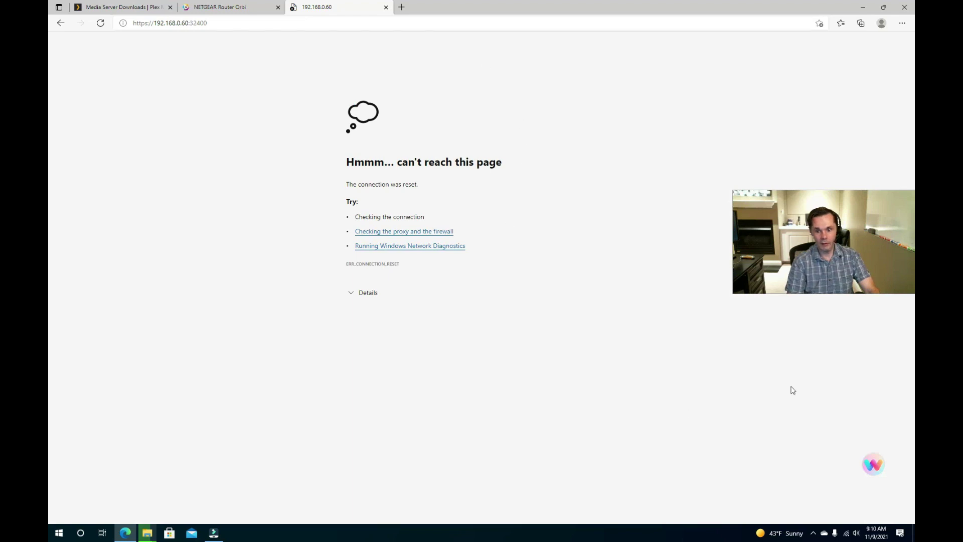
{"action": "left_click", "coordinate": [387, 7]}
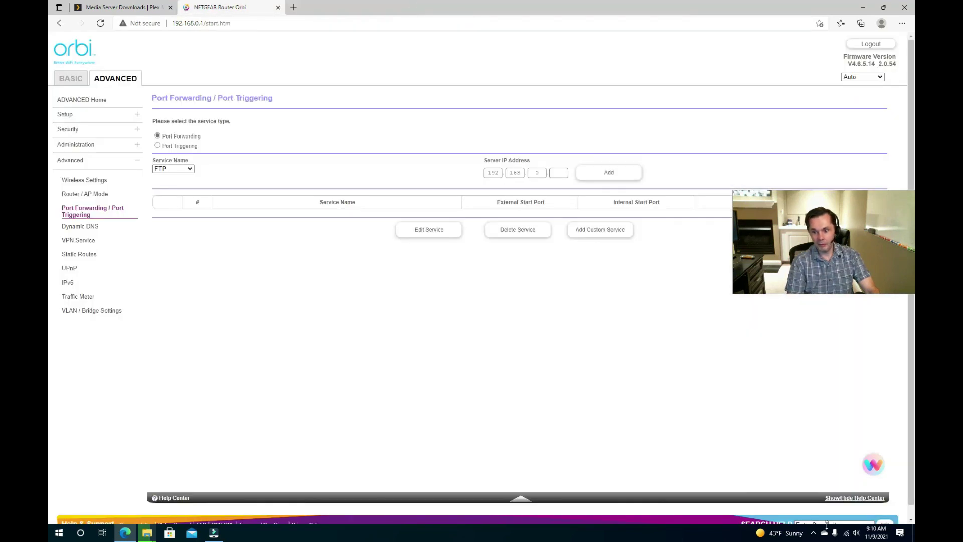
{"action": "left_click", "coordinate": [814, 532]}
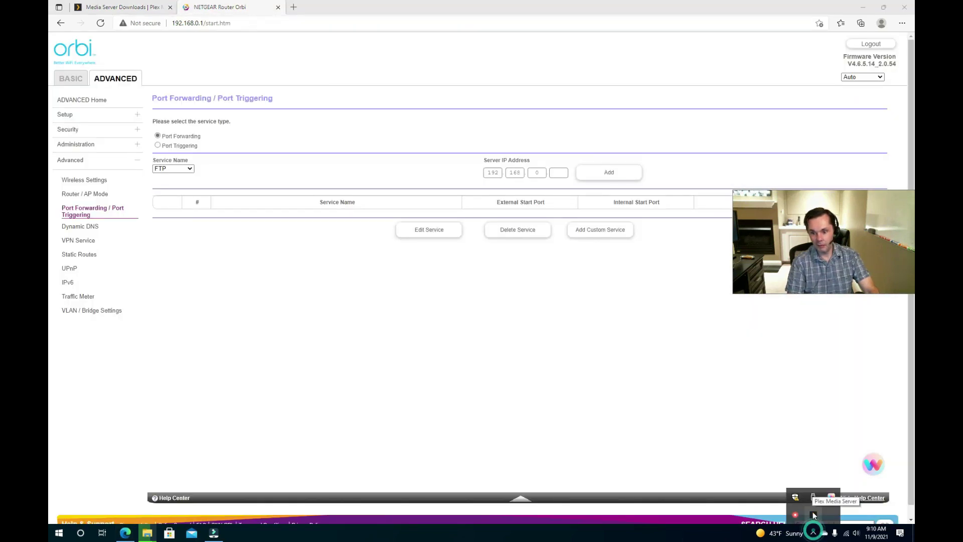
- Reopen Plex Web from the tray, dismiss the How Plex Works intro and close the Plex Pass offer
{"action": "left_click", "coordinate": [813, 512]}
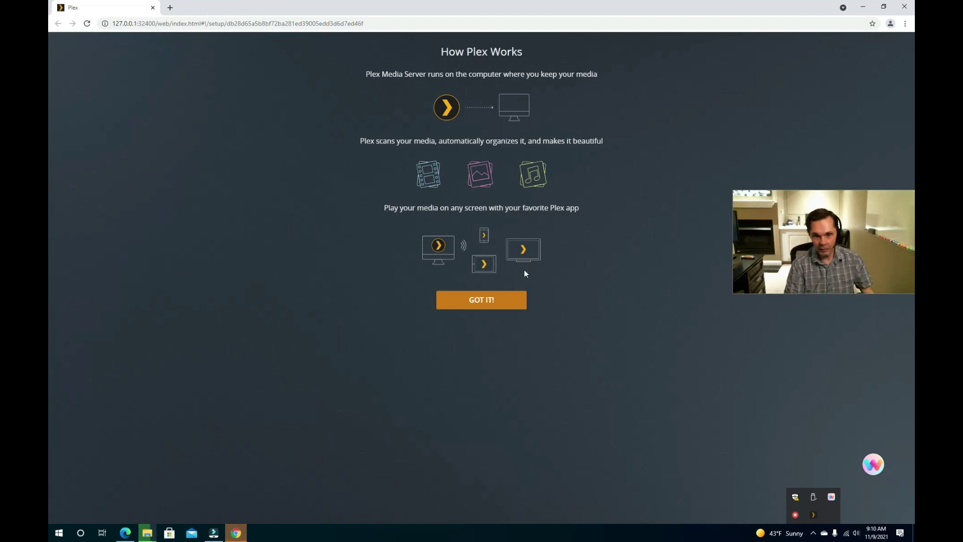
{"action": "left_click", "coordinate": [491, 302]}
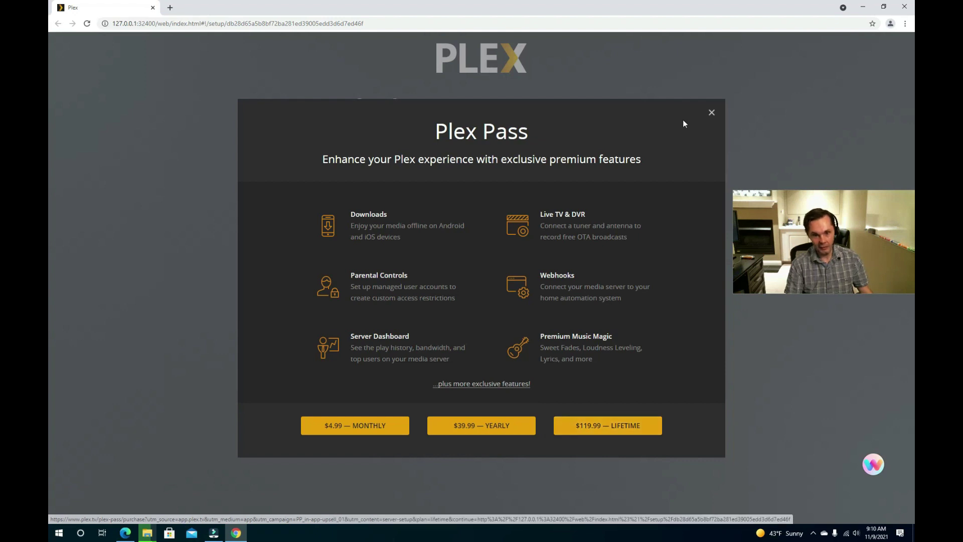
{"action": "left_click", "coordinate": [712, 114]}
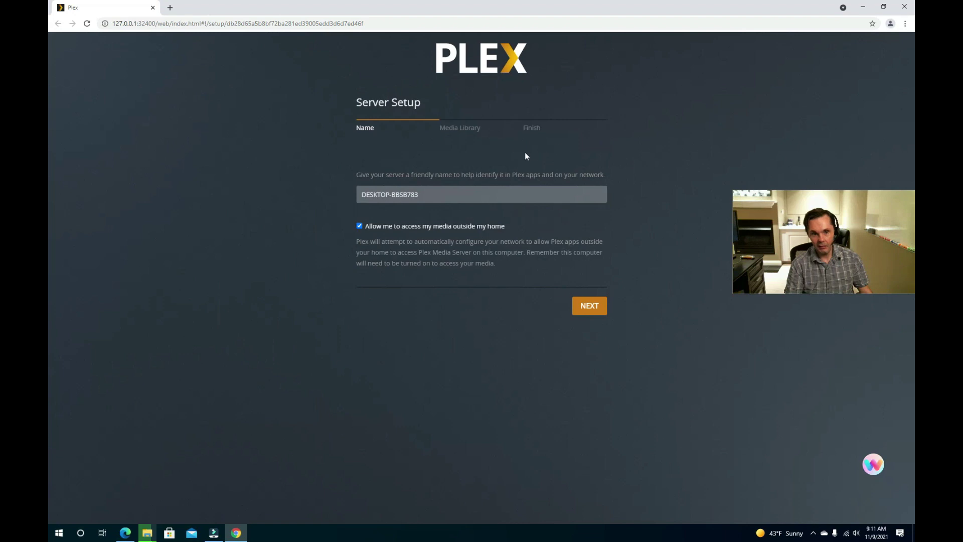
- Rename the server from DESKTOP-BBSB783 to 'BensAudioCavePlex', continue, and remove the default Music library
{"action": "left_click", "coordinate": [483, 196]}
{"action": "left_click_drag", "start_coordinate": [483, 196], "coordinate": [339, 185]}
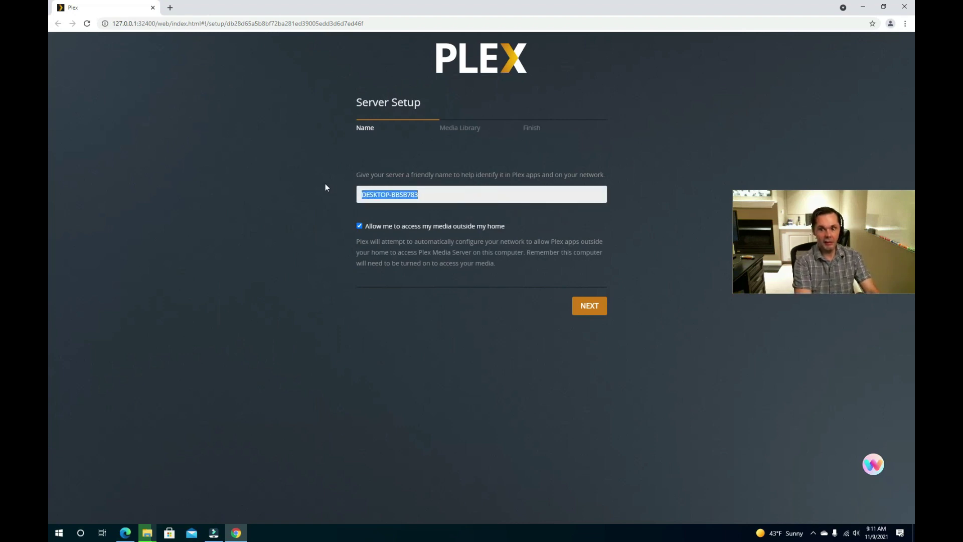
{"action": "type", "text": "Be"}
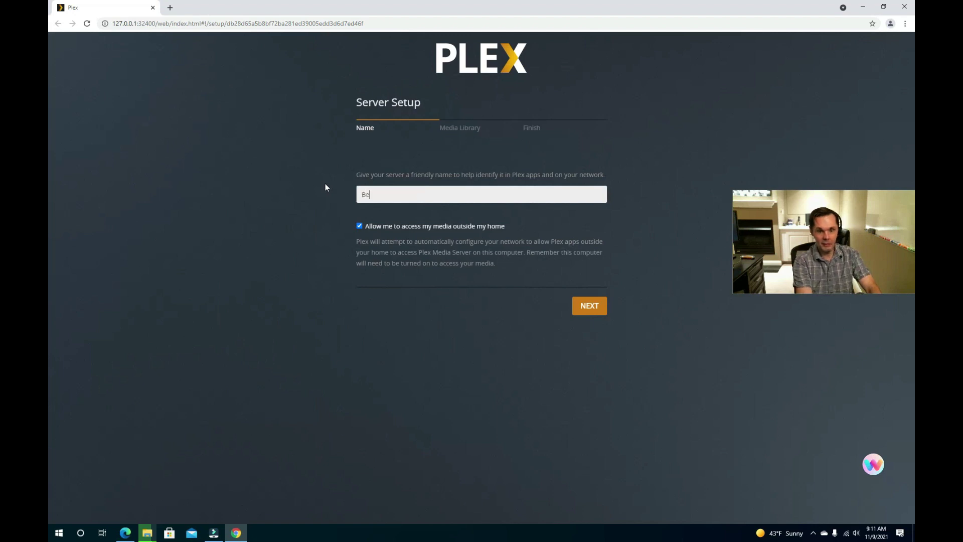
{"action": "type", "text": "nsAudioCaveP"}
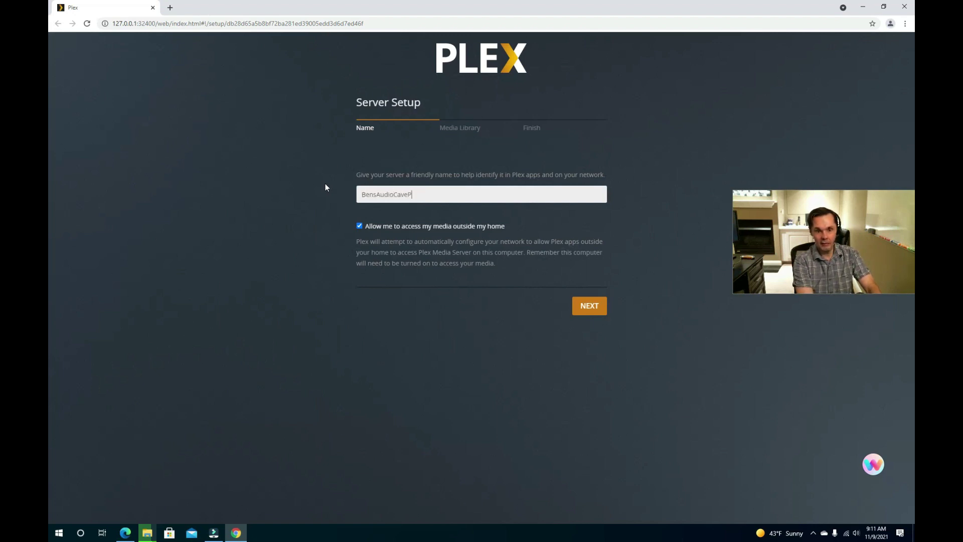
{"action": "type", "text": "lex"}
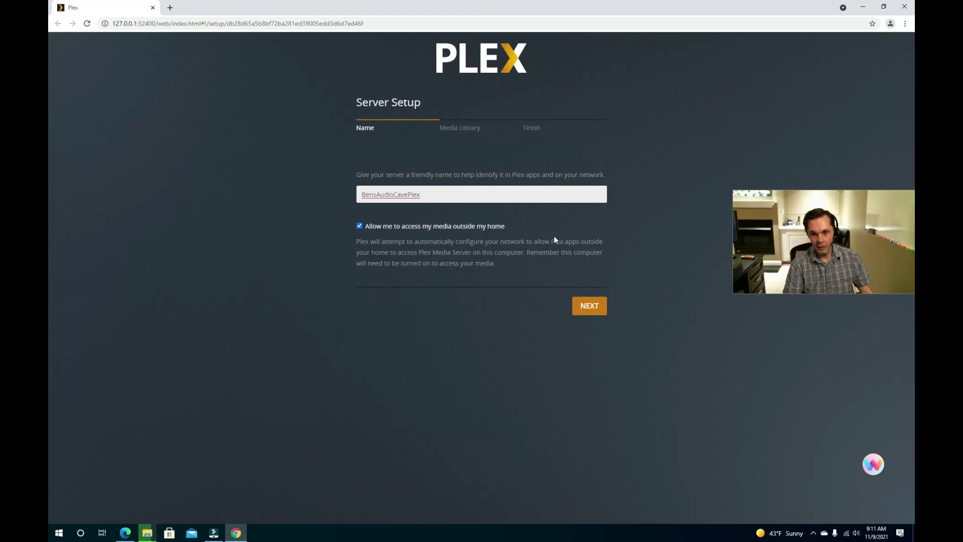
{"action": "left_click", "coordinate": [590, 312]}
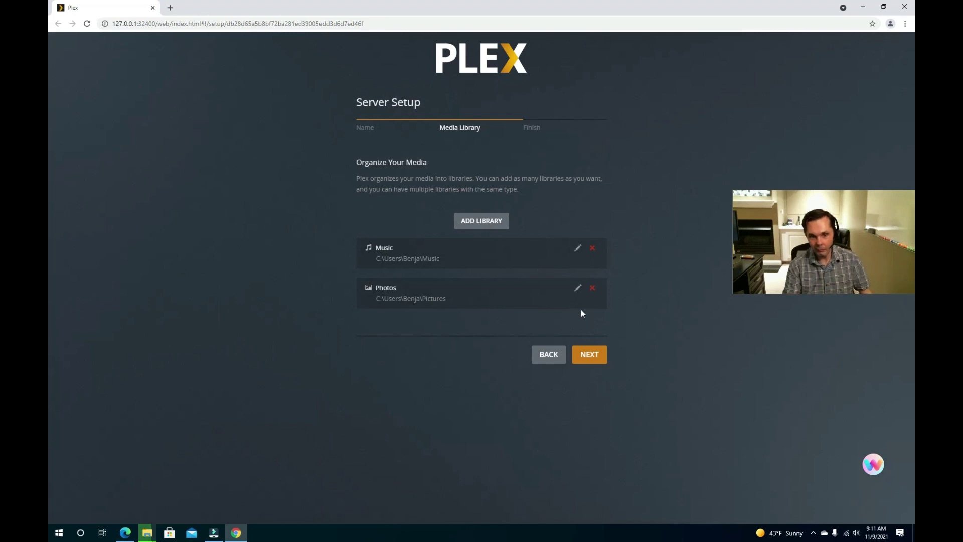
{"action": "left_click", "coordinate": [593, 249]}
- Remove the default Photos library and start a Music library named HiDef Music
{"action": "left_click", "coordinate": [593, 249]}
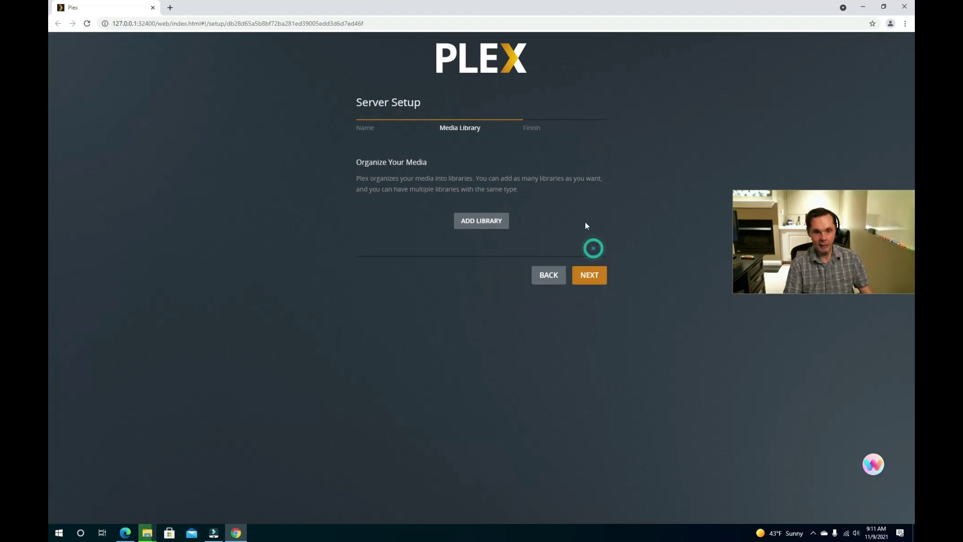
{"action": "left_click", "coordinate": [494, 227]}
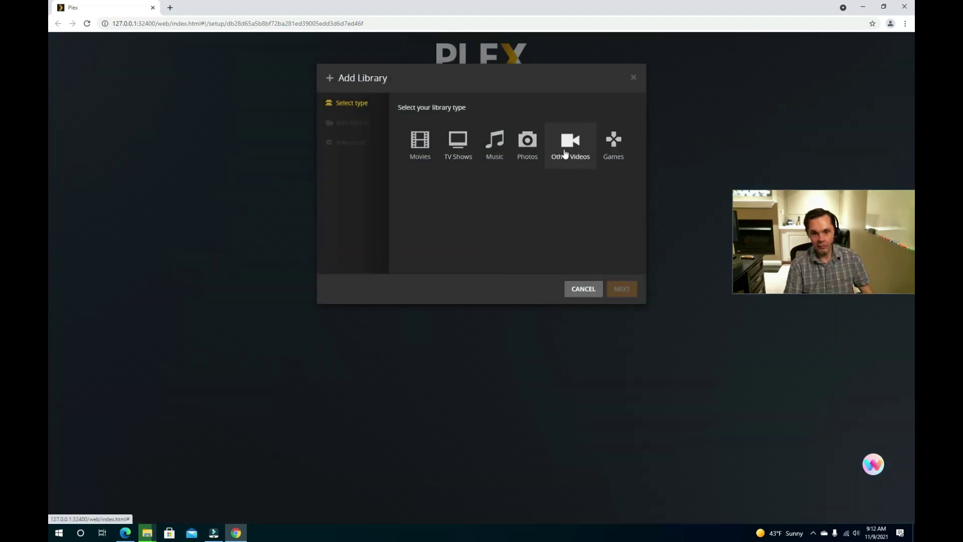
{"action": "left_click", "coordinate": [496, 155]}
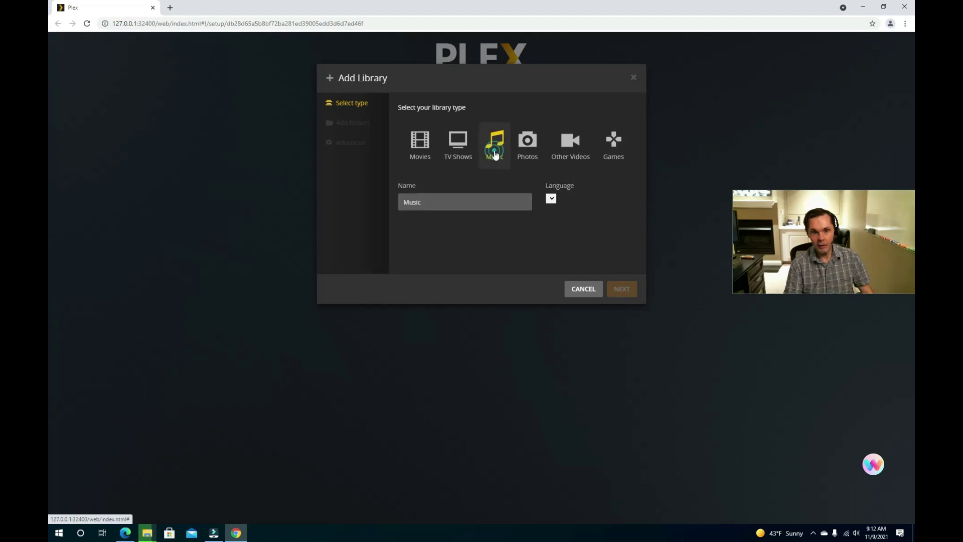
{"action": "left_click", "coordinate": [508, 201]}
{"action": "key", "text": "BackSpace"}
{"action": "key", "text": "BackSpace"}
{"action": "key", "text": "BackSpace"}
{"action": "key", "text": "BackSpace"}
{"action": "key", "text": "BackSpace"}
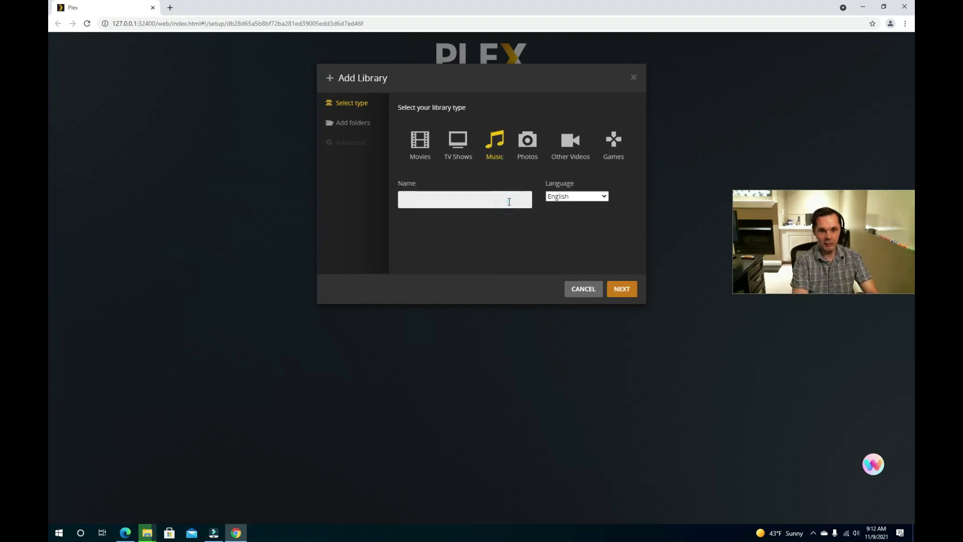
{"action": "type", "text": "HiDef Music"}
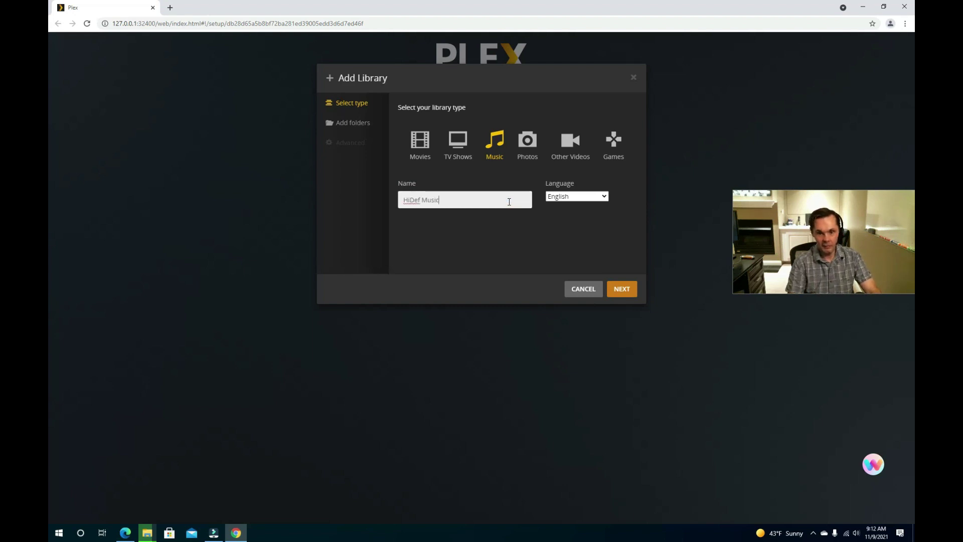
{"action": "left_click", "coordinate": [627, 289]}
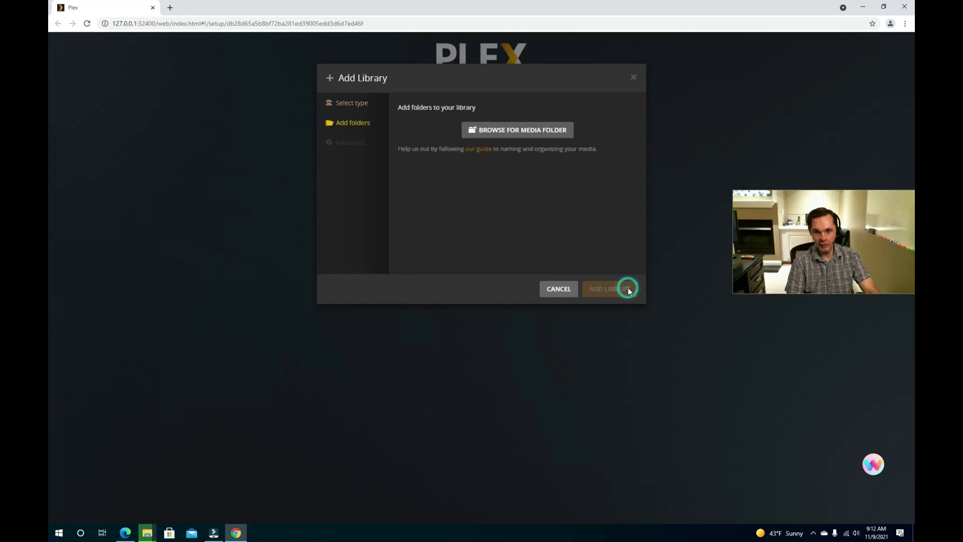
- Add the C:\Plex Music\HiDef folder and create the HiDef Music library
{"action": "left_click", "coordinate": [547, 131]}
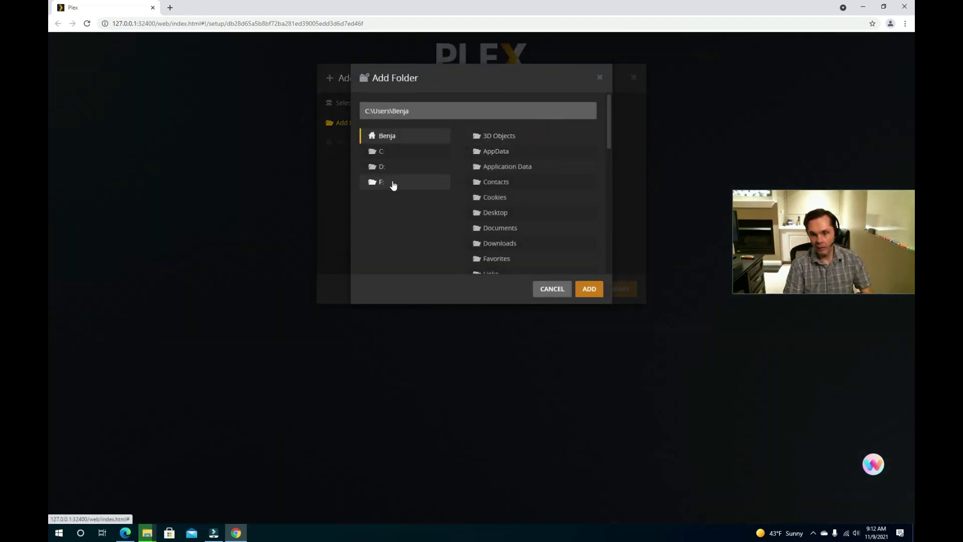
{"action": "left_click", "coordinate": [380, 153]}
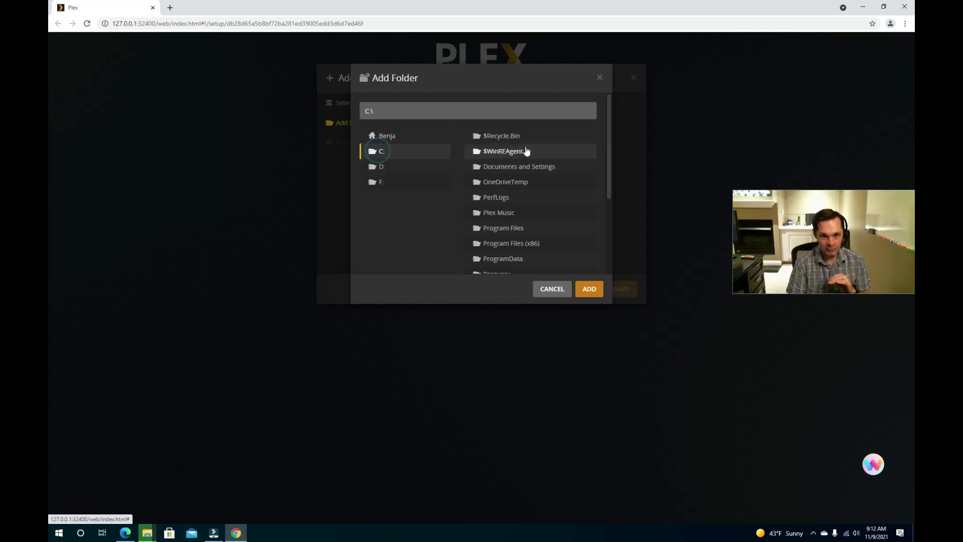
{"action": "scroll", "coordinate": [532, 154], "scroll_direction": "down", "scroll_amount": 1}
{"action": "scroll", "coordinate": [537, 155], "scroll_direction": "down", "scroll_amount": 2}
{"action": "scroll", "coordinate": [525, 164], "scroll_direction": "up", "scroll_amount": 1}
{"action": "scroll", "coordinate": [525, 166], "scroll_direction": "down", "scroll_amount": 1}
{"action": "scroll", "coordinate": [525, 168], "scroll_direction": "up", "scroll_amount": 3}
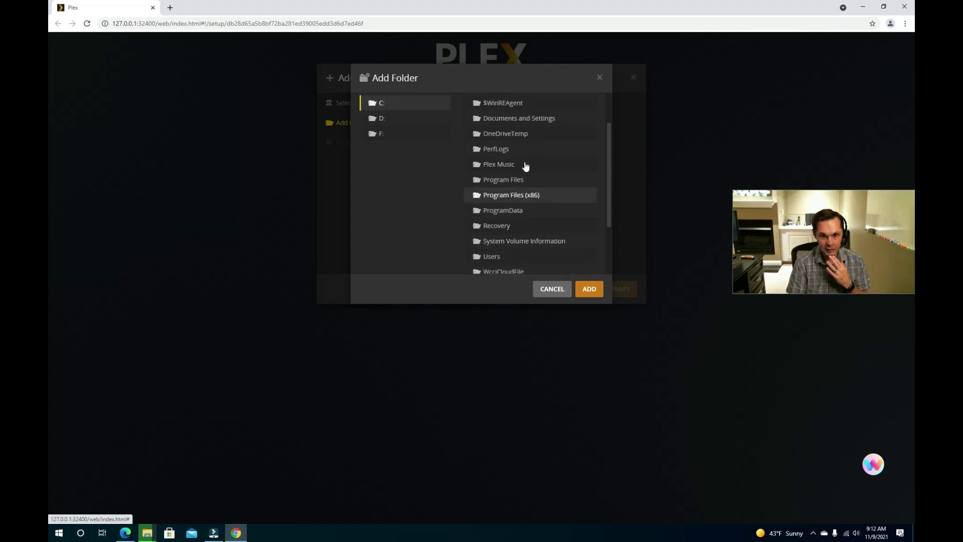
{"action": "left_click", "coordinate": [502, 177]}
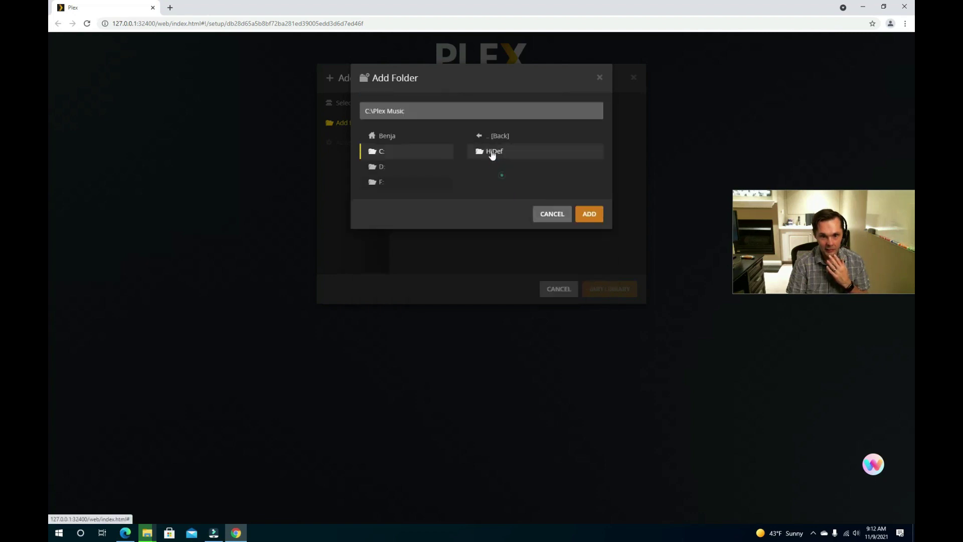
{"action": "left_click", "coordinate": [490, 152]}
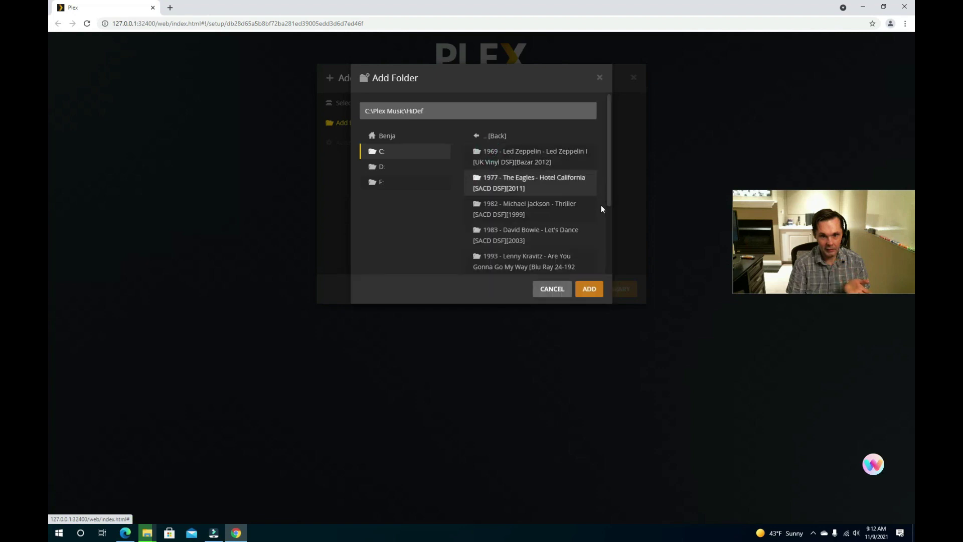
{"action": "left_click", "coordinate": [601, 290]}
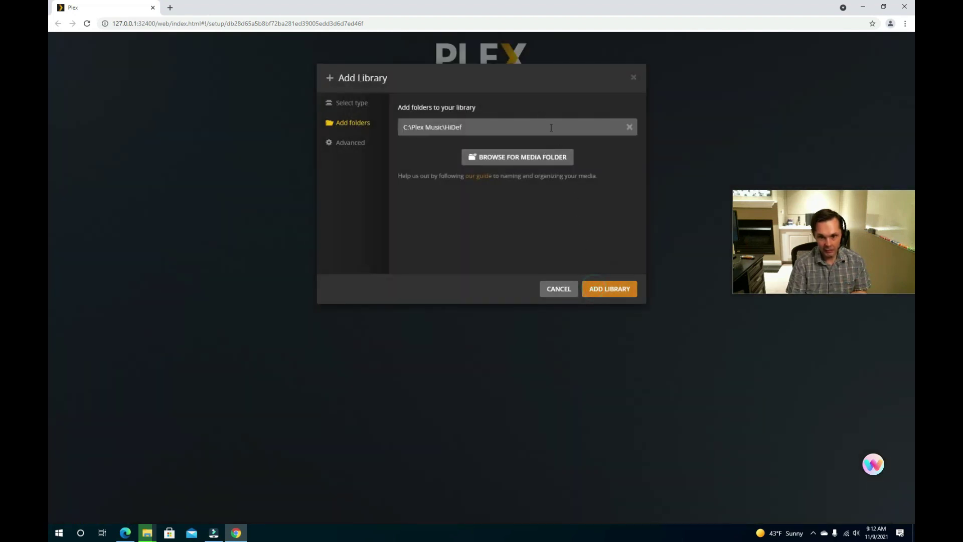
{"action": "left_click", "coordinate": [614, 292]}
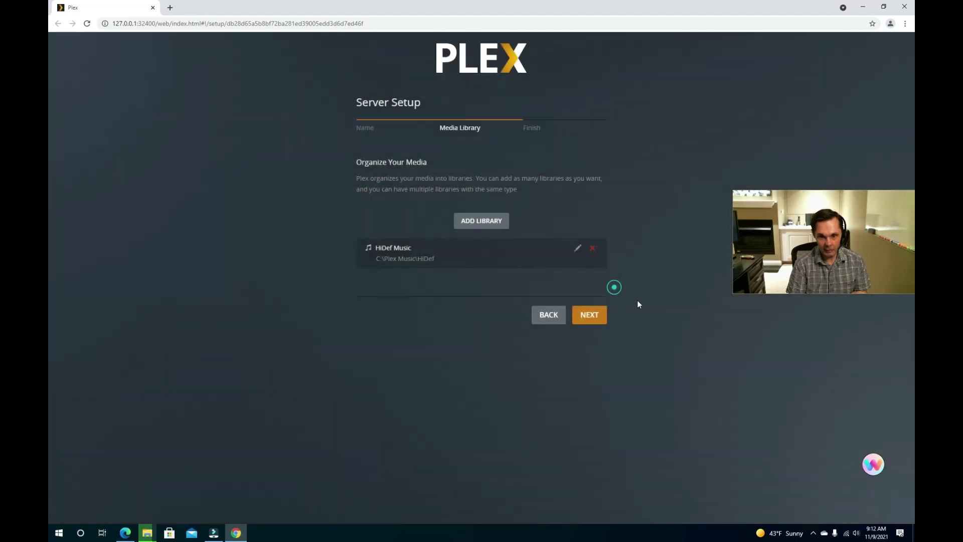
- Finish server setup, uncheck Pinned Sources, and complete web setup to reach Home
{"action": "left_click", "coordinate": [600, 318]}
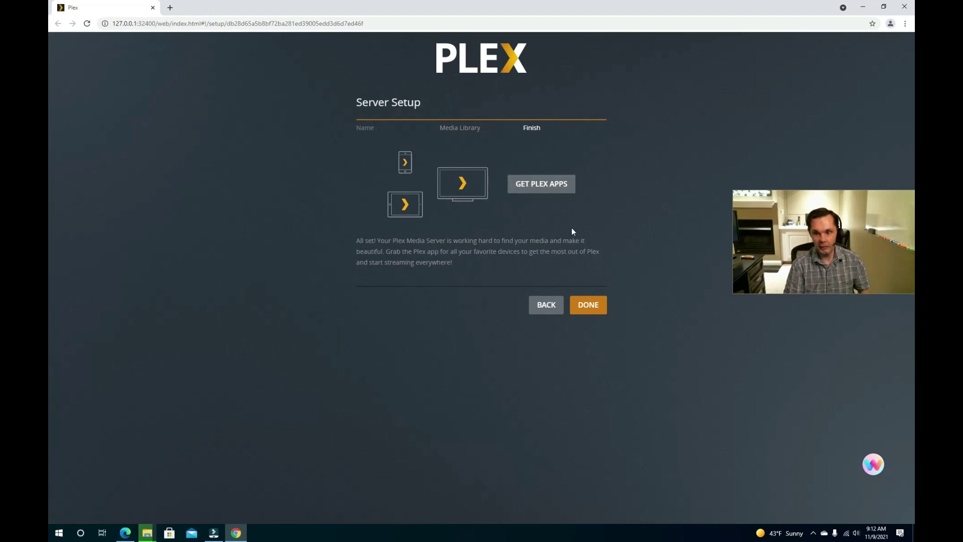
{"action": "left_click", "coordinate": [588, 306]}
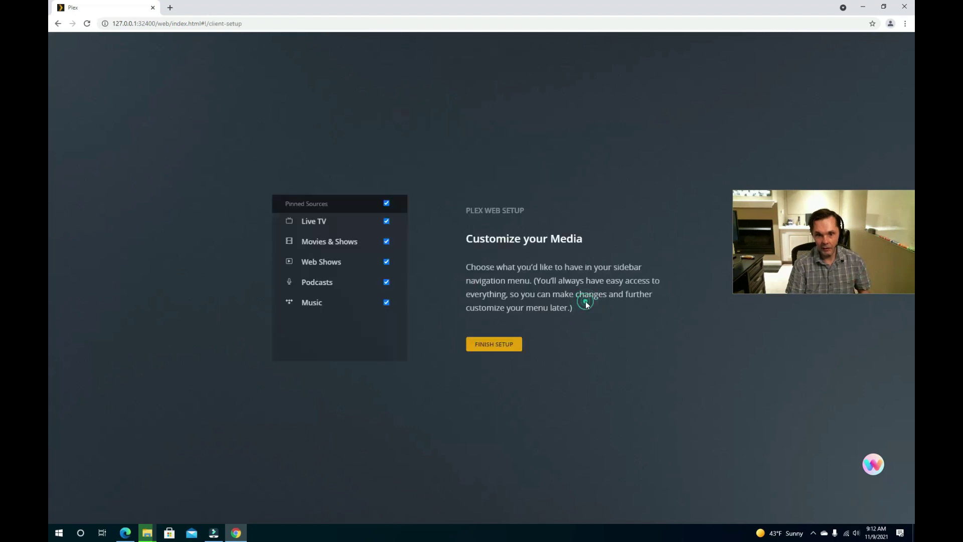
{"action": "left_click", "coordinate": [387, 203]}
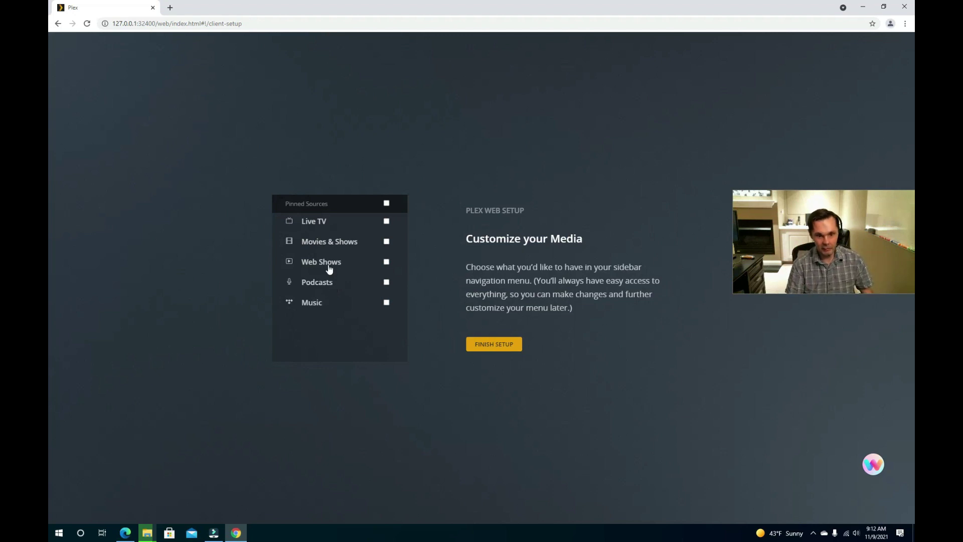
{"action": "left_click", "coordinate": [505, 346]}
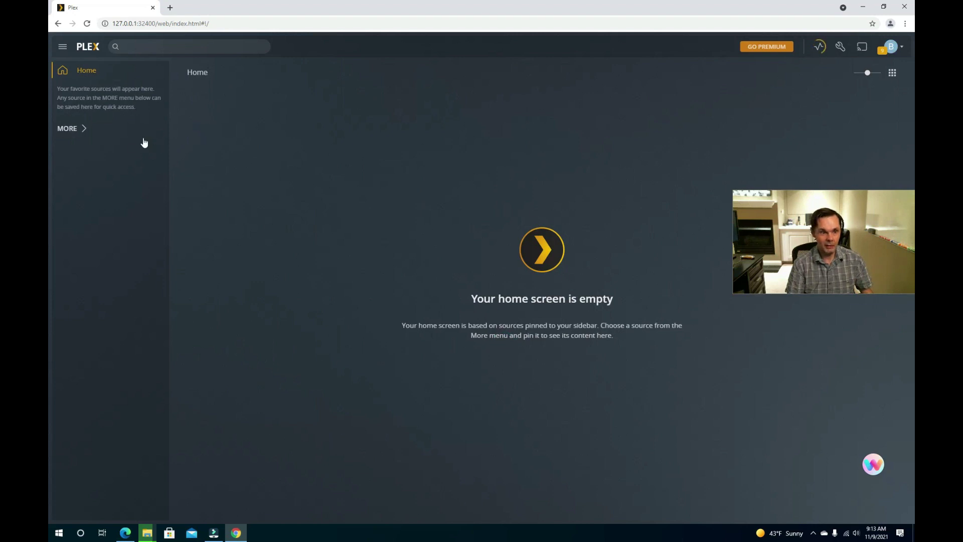
- Open the server's Manage Libraries page and view the HiDef Music scan activity
{"action": "left_click", "coordinate": [70, 129]}
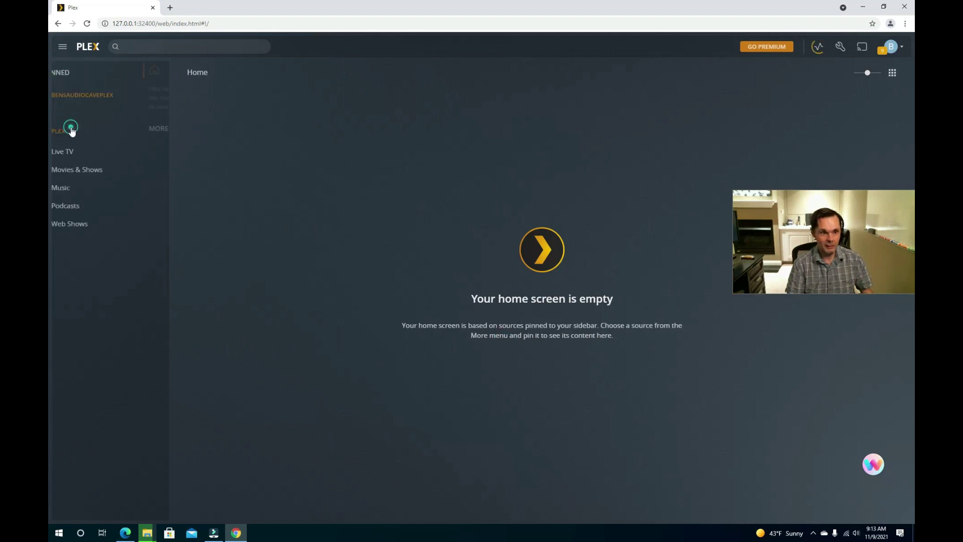
{"action": "left_click", "coordinate": [120, 98]}
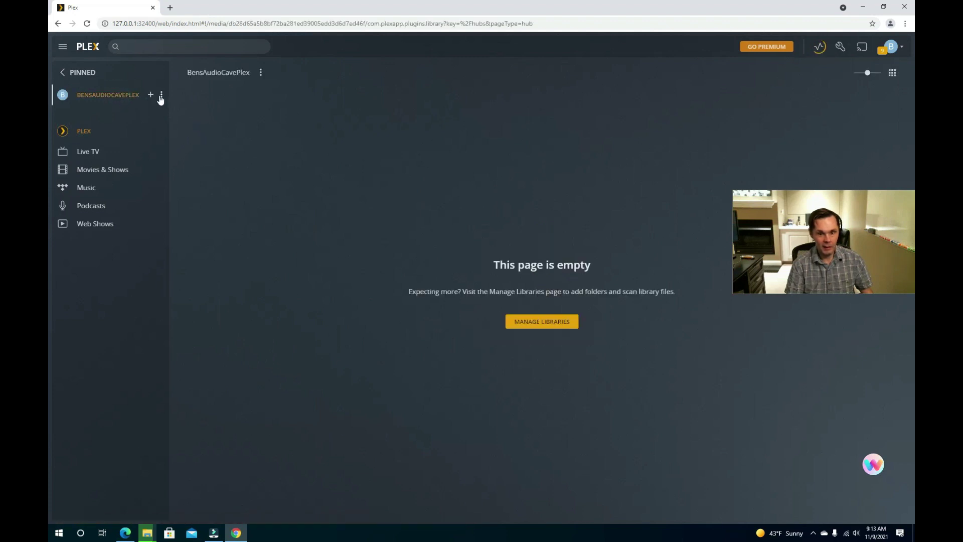
{"action": "left_click", "coordinate": [537, 322]}
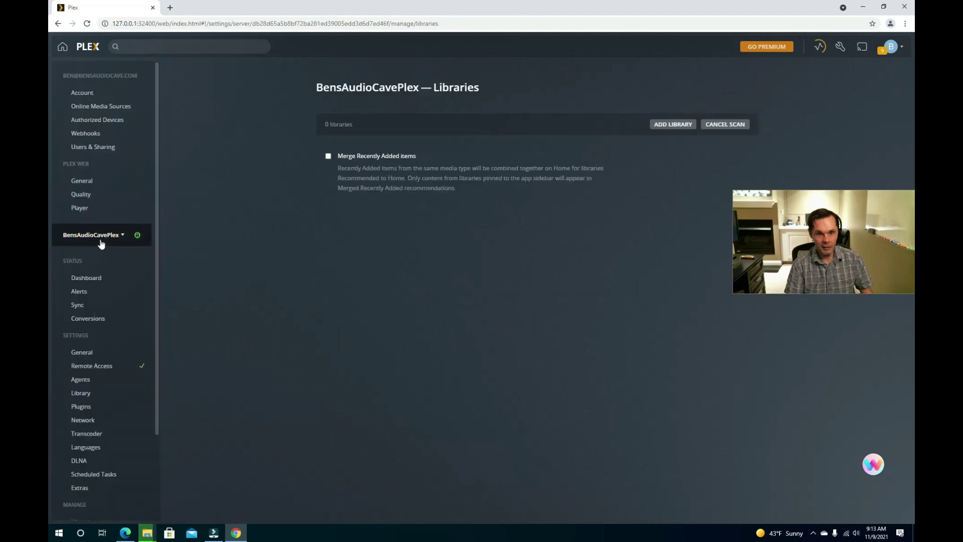
{"action": "left_click", "coordinate": [123, 235]}
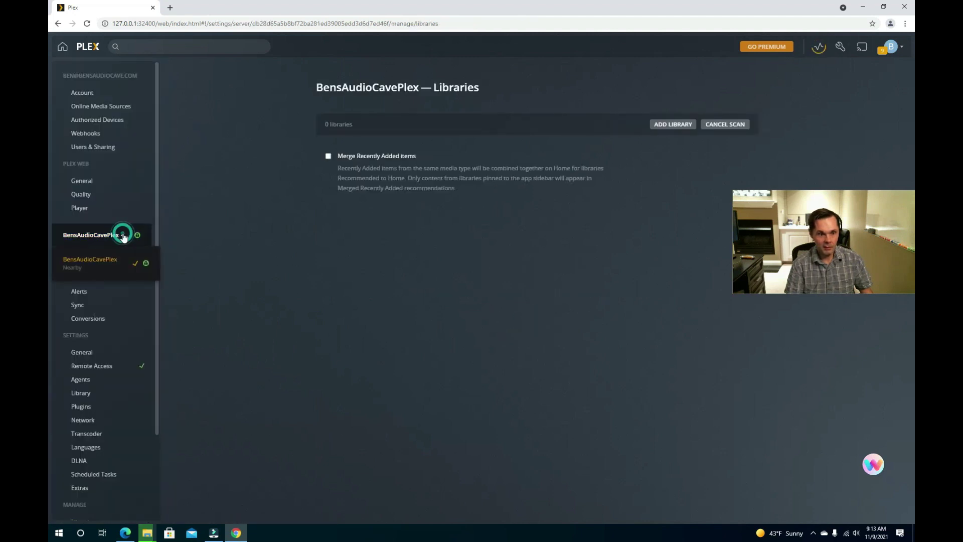
{"action": "left_click", "coordinate": [821, 48]}
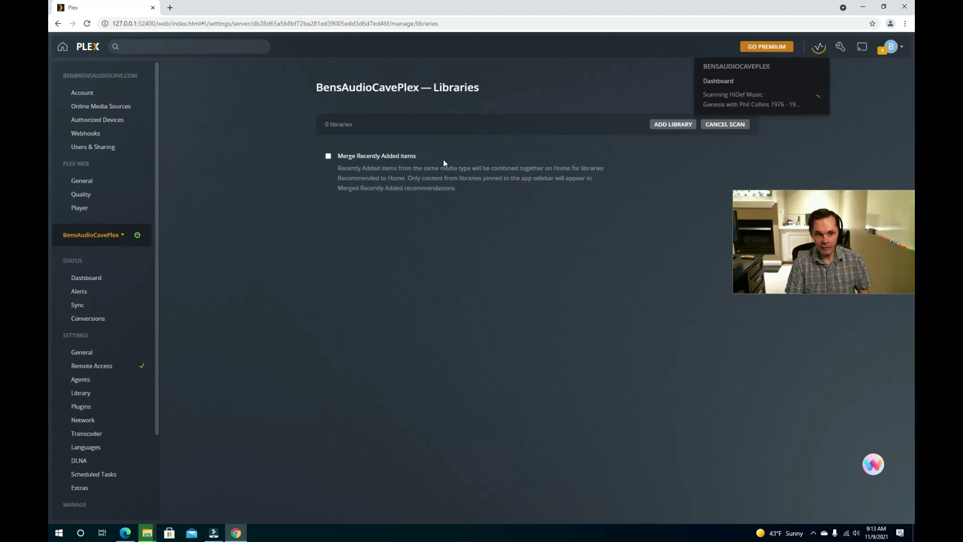
{"action": "scroll", "coordinate": [127, 328], "scroll_direction": "down", "scroll_amount": 2}
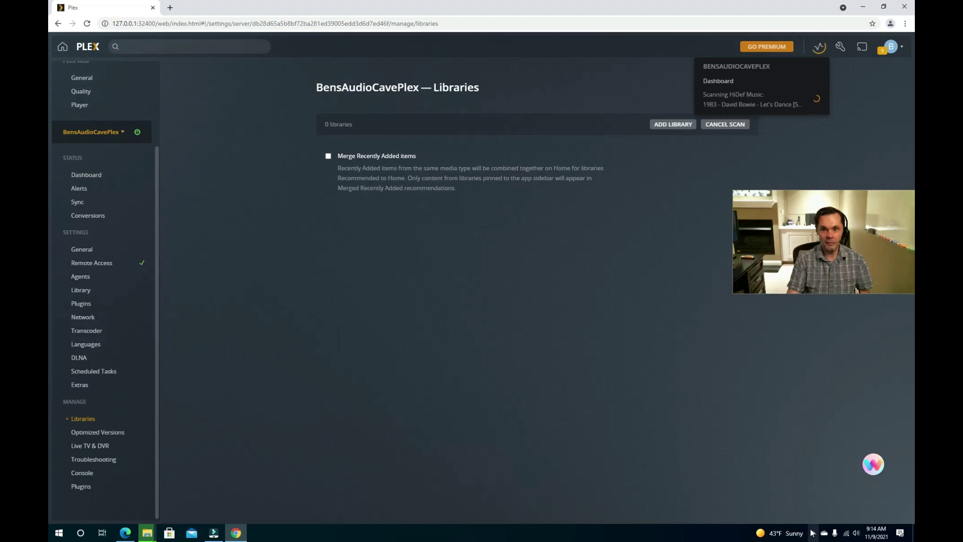
{"action": "left_click", "coordinate": [813, 533]}
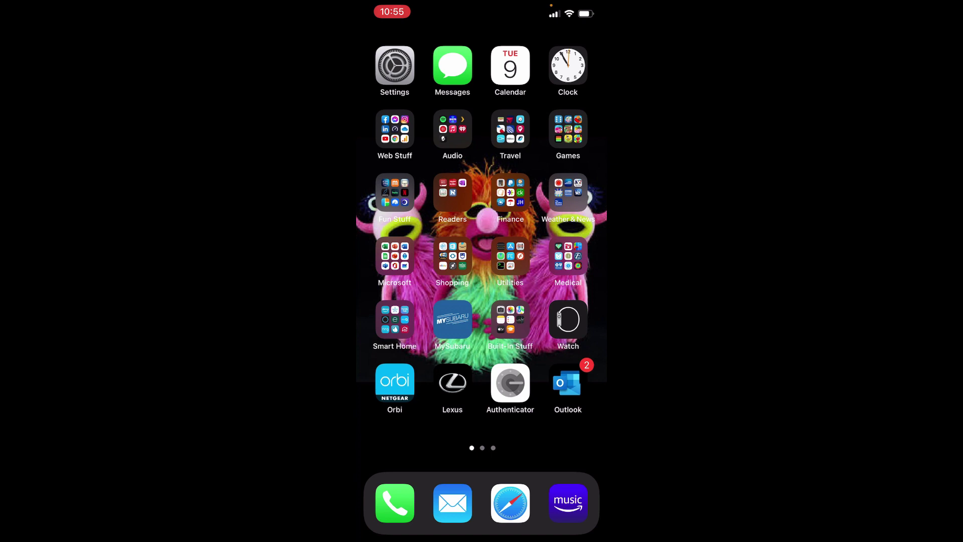
- Launch the Plex iPhone app and begin signing in with the saved account e-mail
{"action": "left_click", "coordinate": [453, 129]}
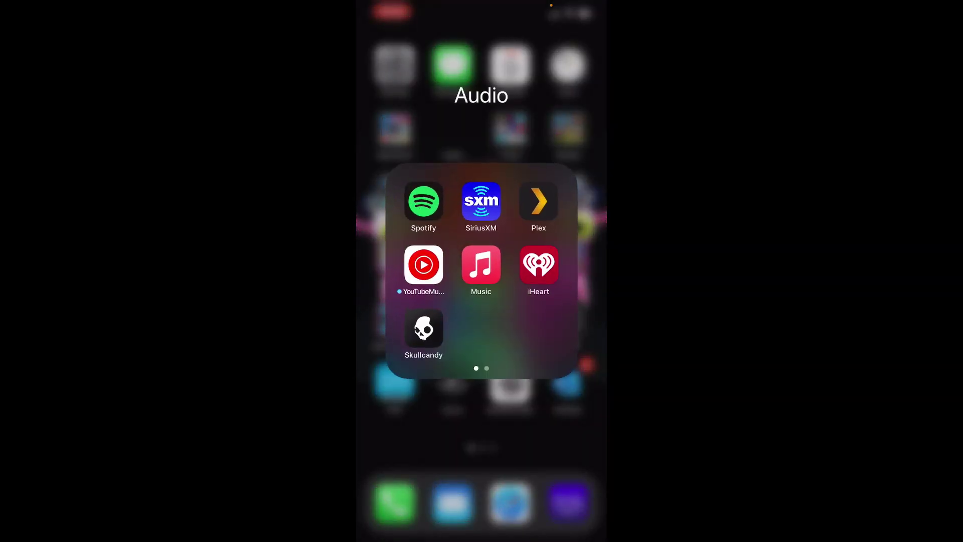
{"action": "left_click", "coordinate": [538, 201]}
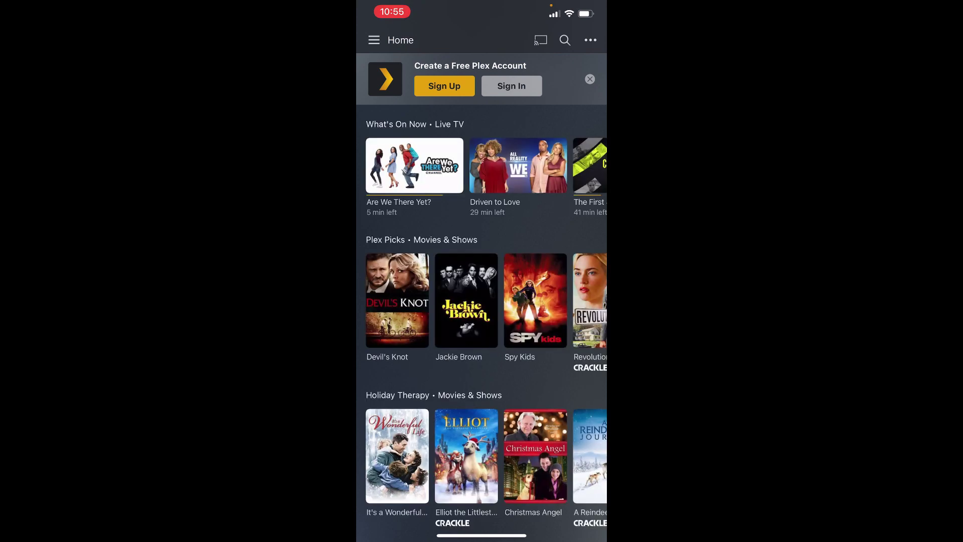
{"action": "left_click", "coordinate": [512, 86]}
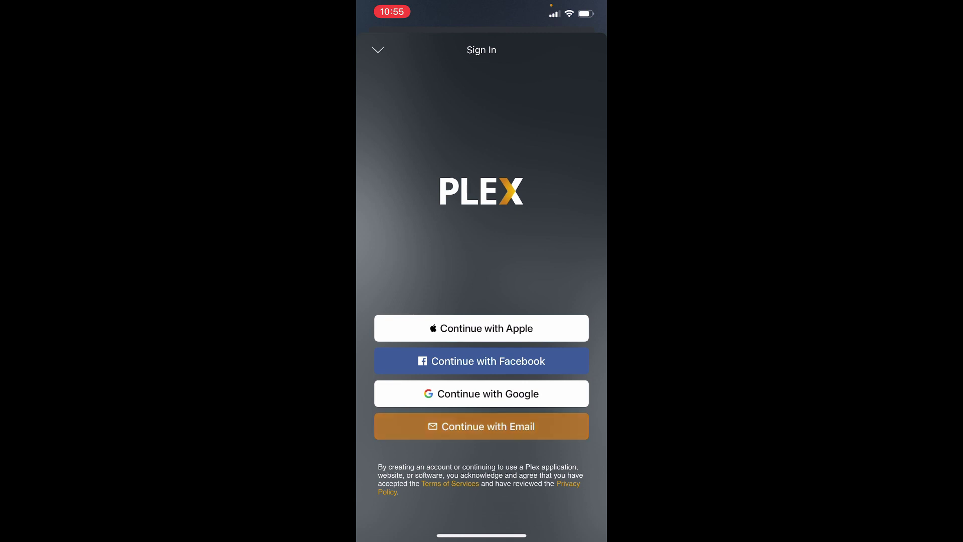
{"action": "left_click", "coordinate": [481, 426]}
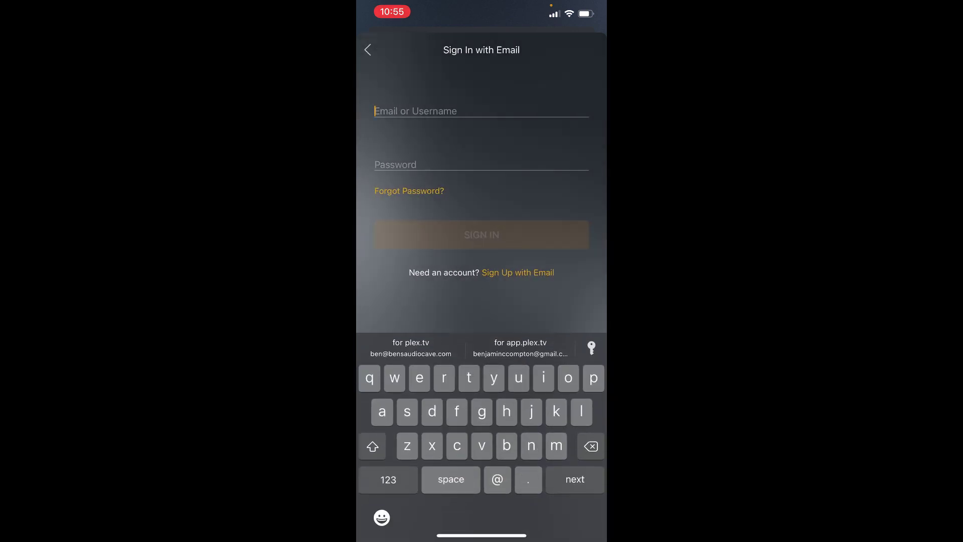
{"action": "left_click", "coordinate": [411, 348]}
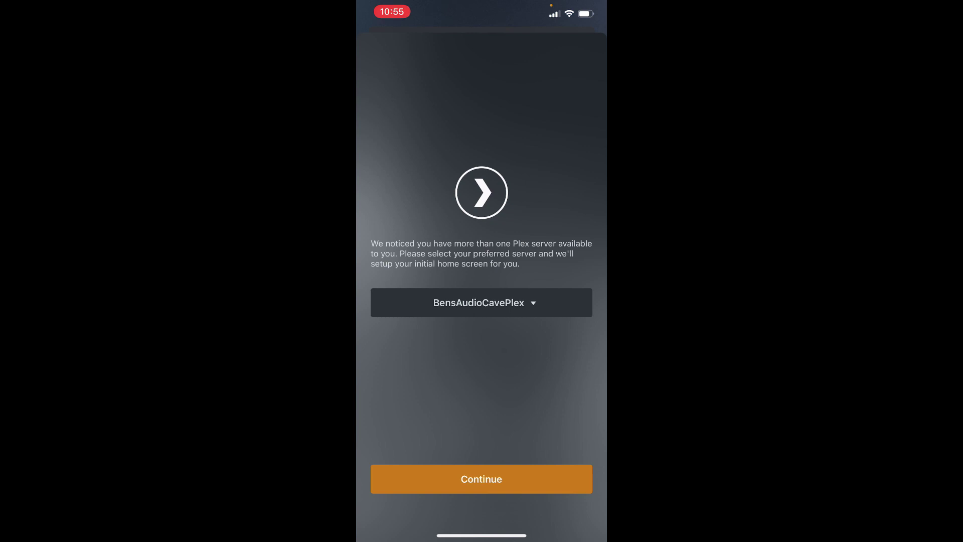
- Keep the current Plex server as the preferred one and continue setup
{"action": "left_click", "coordinate": [481, 302]}
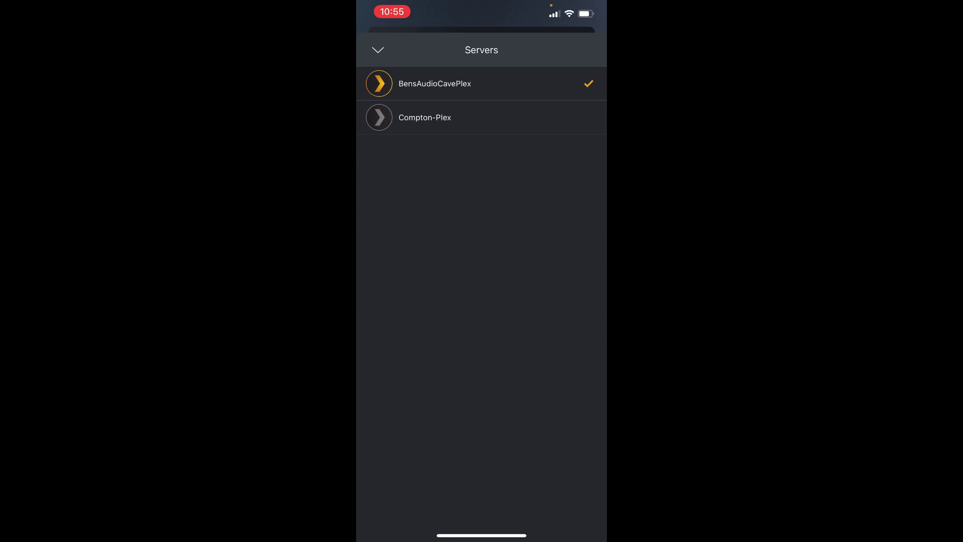
{"action": "left_click", "coordinate": [434, 83]}
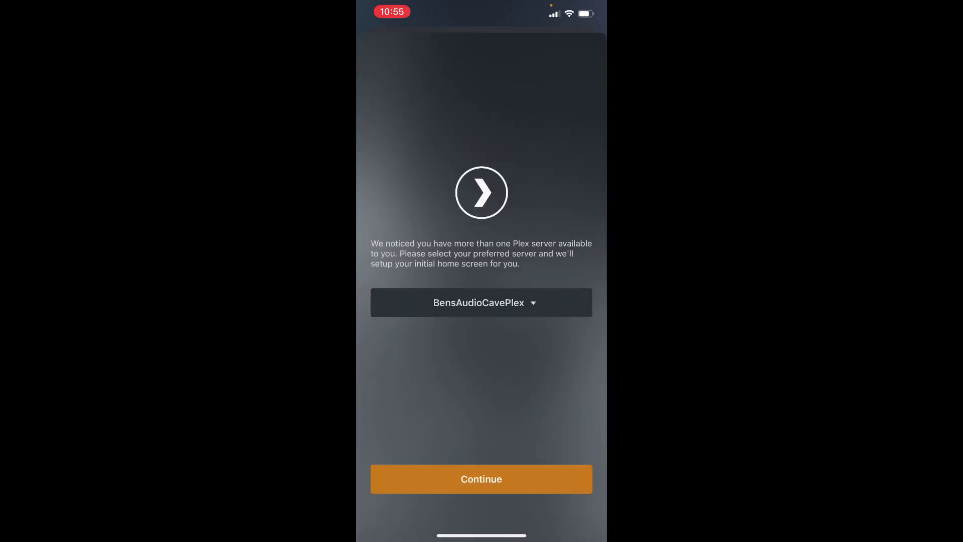
{"action": "left_click", "coordinate": [481, 479]}
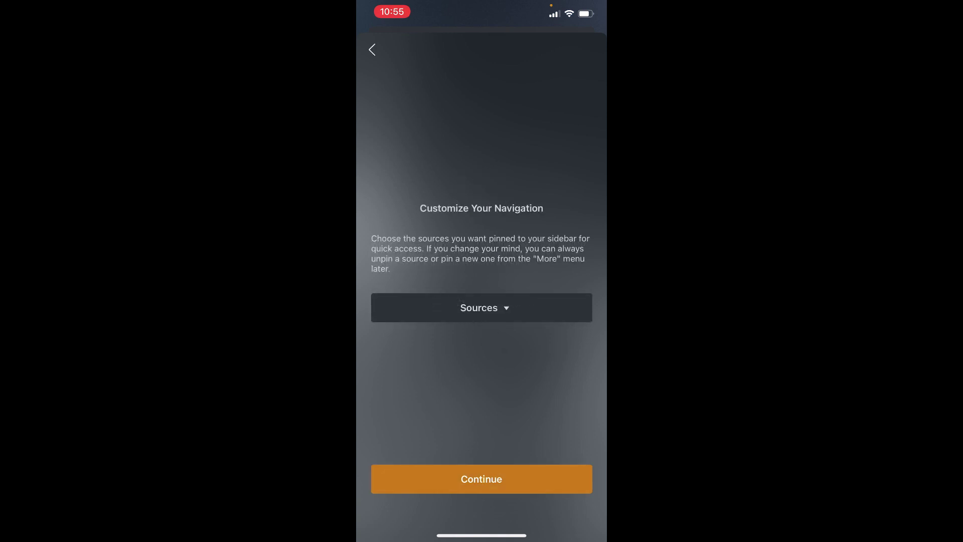
- Unpin Live TV, Movies & Shows, Web Shows, Podcasts and Music On TIDAL, keeping HiDef Music
{"action": "left_click", "coordinate": [482, 308]}
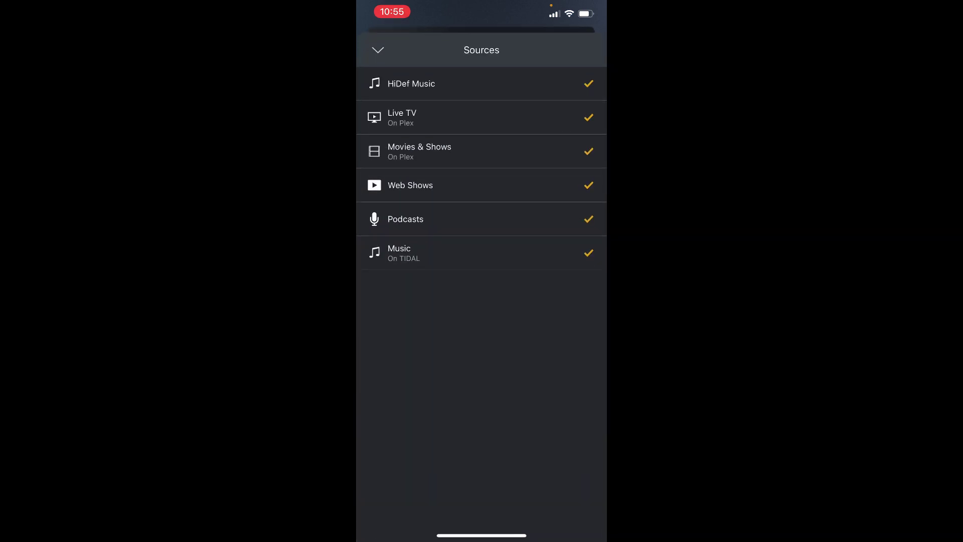
{"action": "left_click", "coordinate": [482, 117]}
{"action": "left_click", "coordinate": [482, 151]}
{"action": "left_click", "coordinate": [482, 185]}
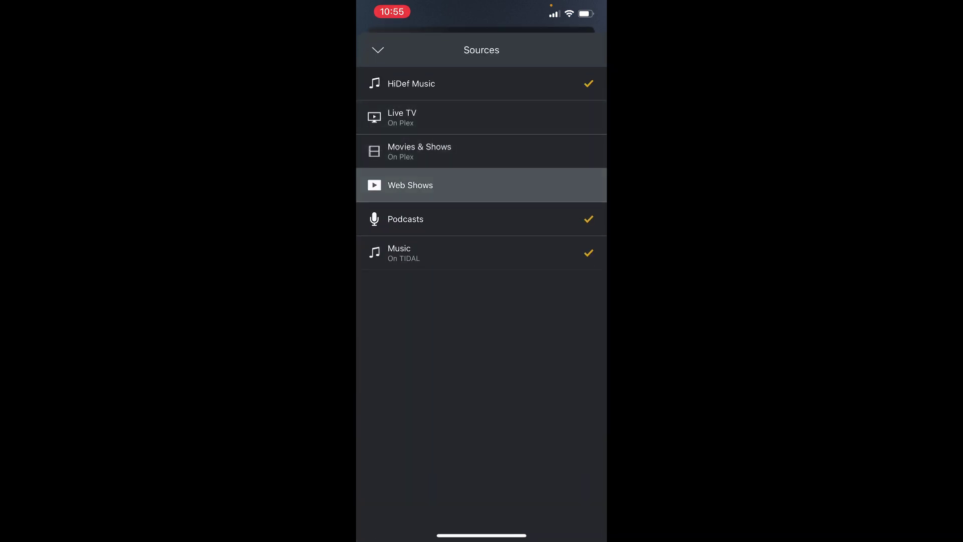
{"action": "left_click", "coordinate": [482, 219]}
{"action": "left_click", "coordinate": [481, 253]}
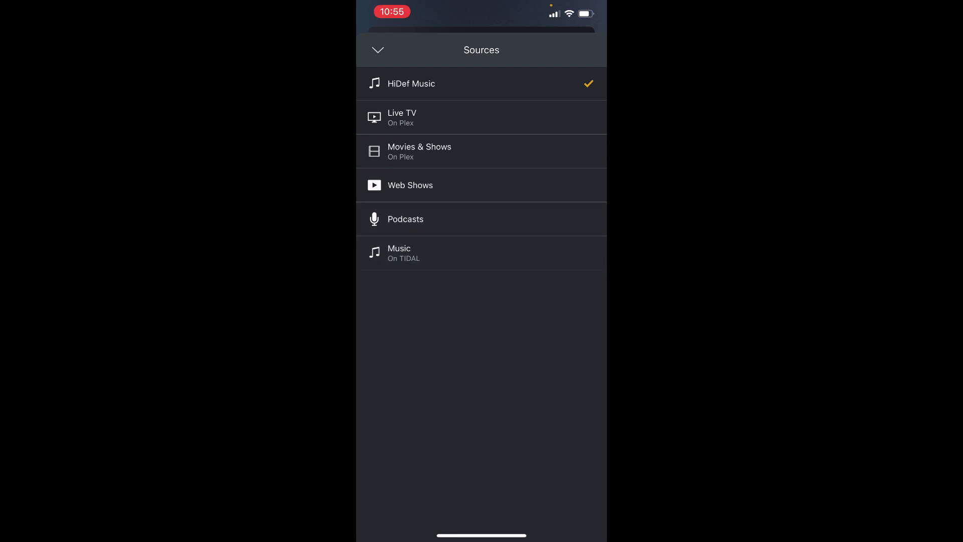
{"action": "left_click", "coordinate": [378, 50]}
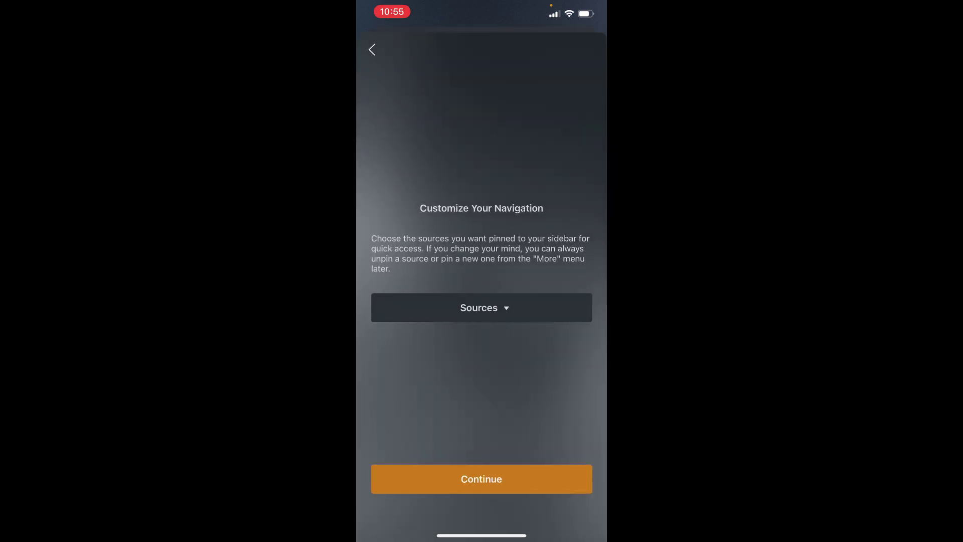
{"action": "left_click", "coordinate": [482, 479]}
- Turn off the iPhone's Wi-Fi from Control Center and return to Plex home
{"action": "left_click_drag", "start_coordinate": [577, 6], "coordinate": [577, 251]}
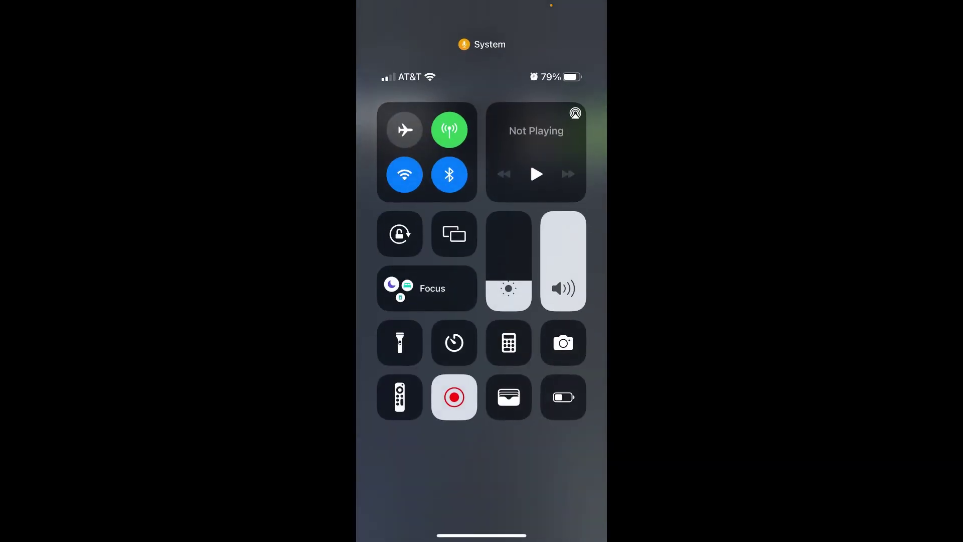
{"action": "left_click", "coordinate": [405, 174]}
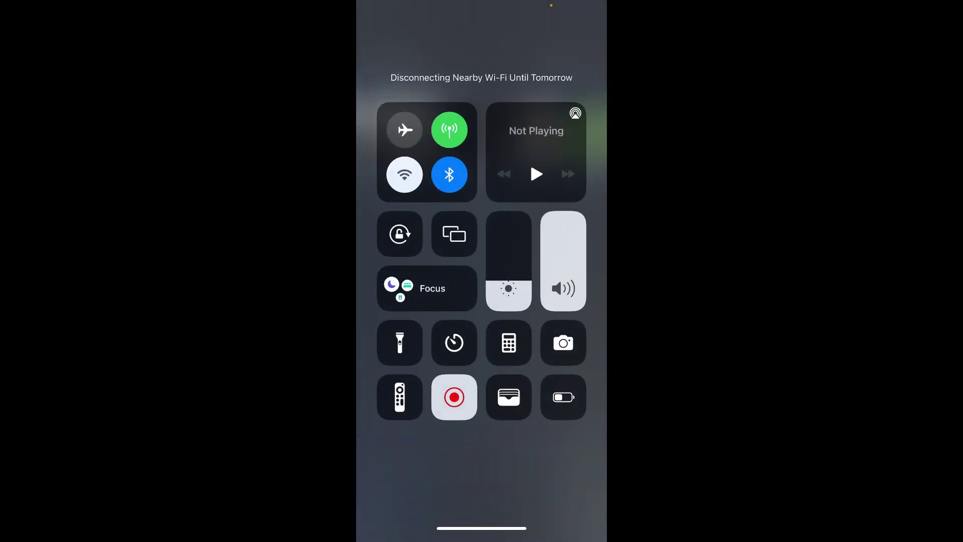
{"action": "left_click", "coordinate": [482, 476]}
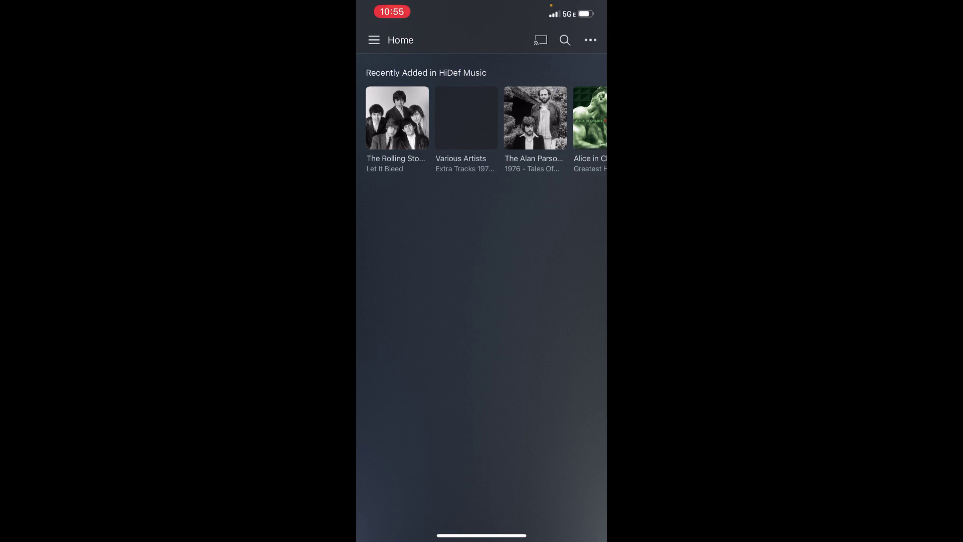
- Open Thriller from Recently Added and start playing it, dismissing the playback limit notice
{"action": "scroll", "coordinate": [482, 129], "scroll_direction": "right", "scroll_amount": 10}
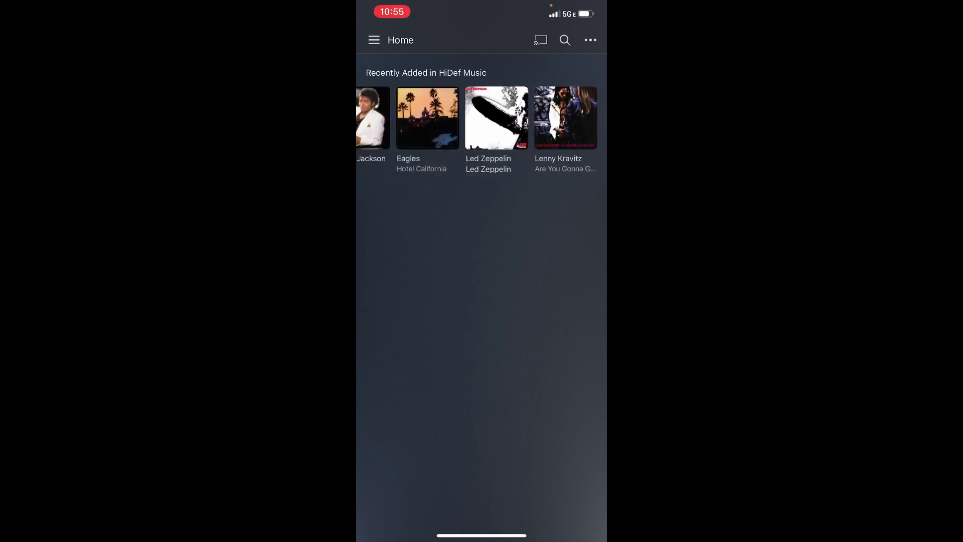
{"action": "scroll", "coordinate": [482, 129], "scroll_direction": "left", "scroll_amount": 5}
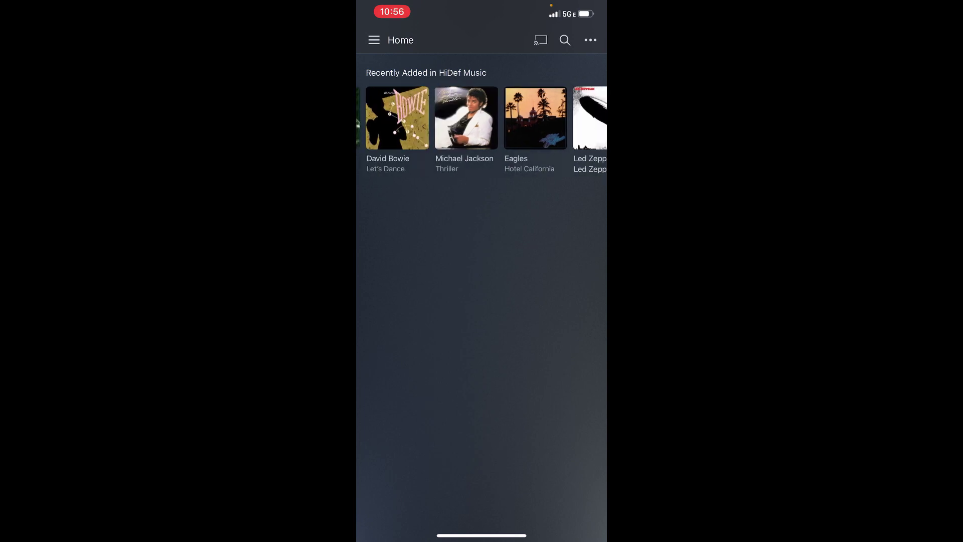
{"action": "left_click", "coordinate": [466, 117]}
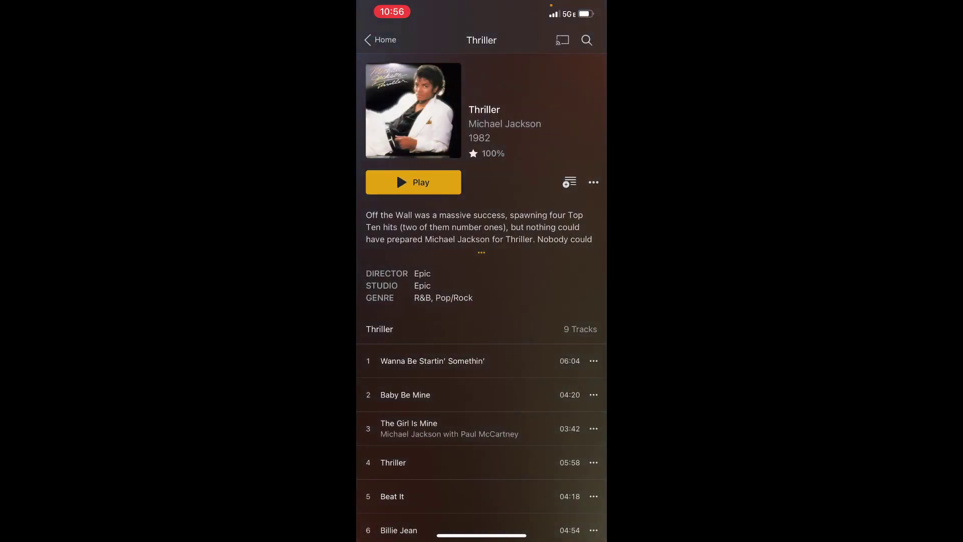
{"action": "left_click", "coordinate": [413, 182]}
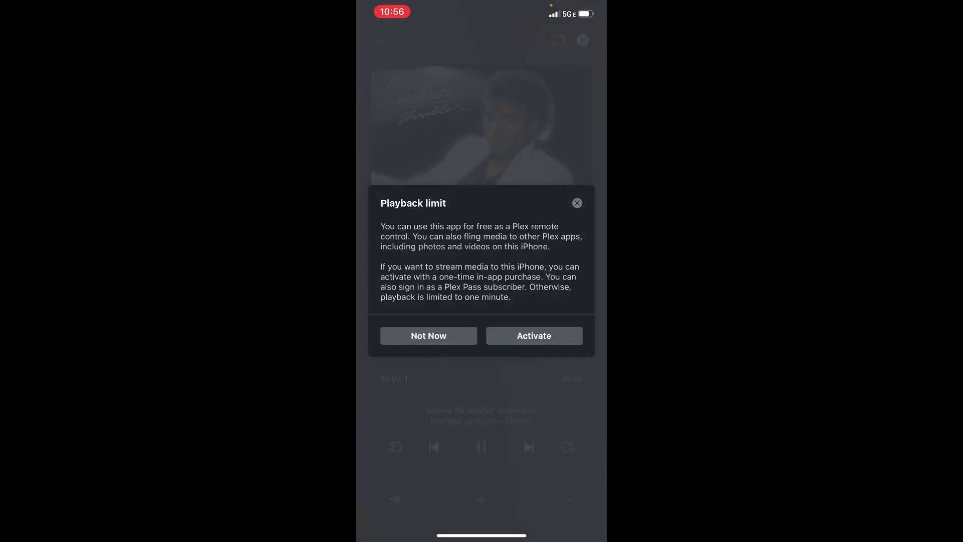
{"action": "left_click", "coordinate": [429, 335]}
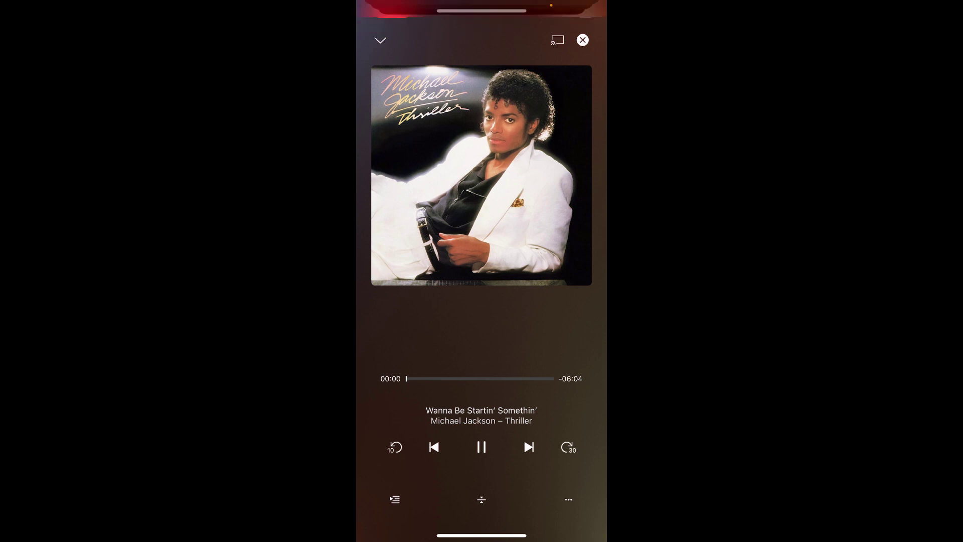
- Play another Thriller track, return to Plex Home, and exit to the iPhone home screen
{"action": "left_click", "coordinate": [381, 40]}
{"action": "left_click", "coordinate": [406, 394]}
{"action": "left_click", "coordinate": [380, 40]}
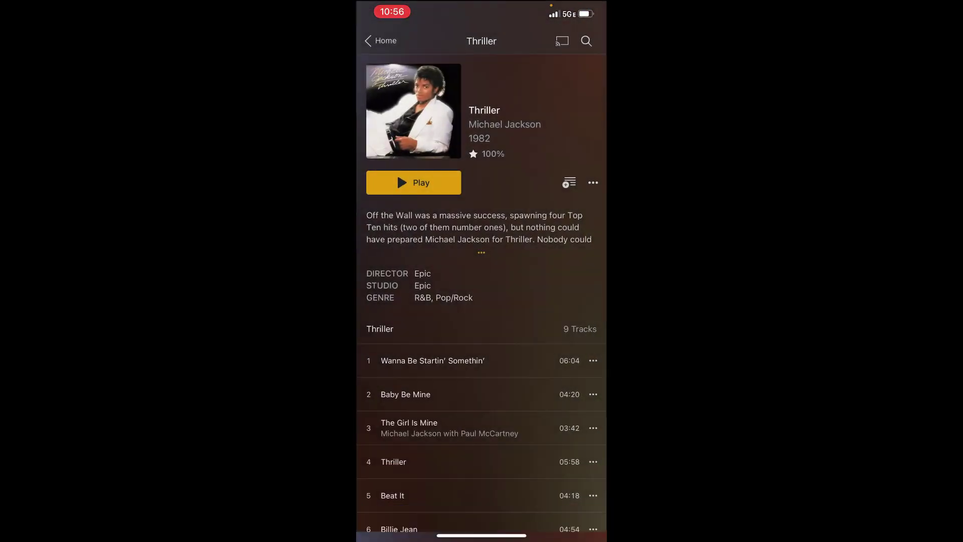
{"action": "left_click", "coordinate": [380, 40]}
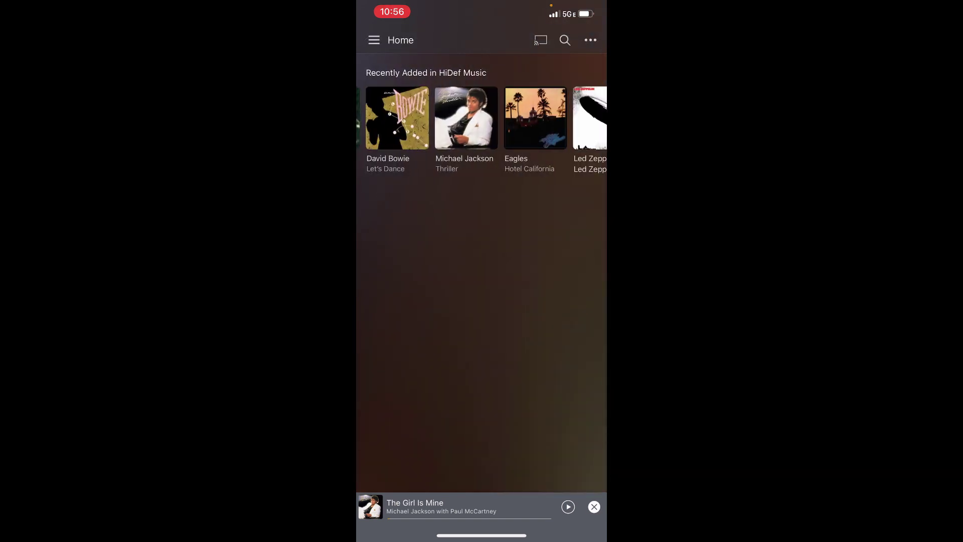
{"action": "left_click", "coordinate": [442, 506]}
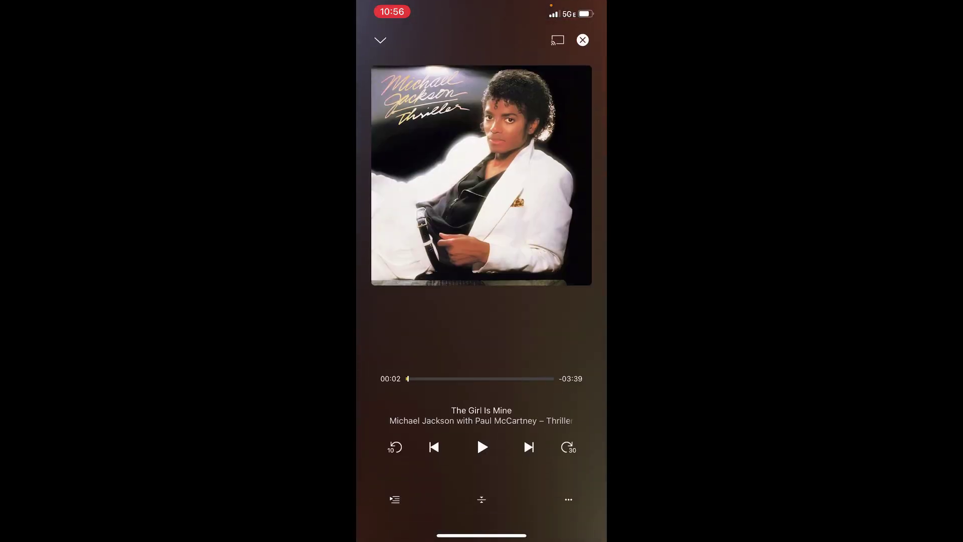
{"action": "left_click", "coordinate": [380, 40]}
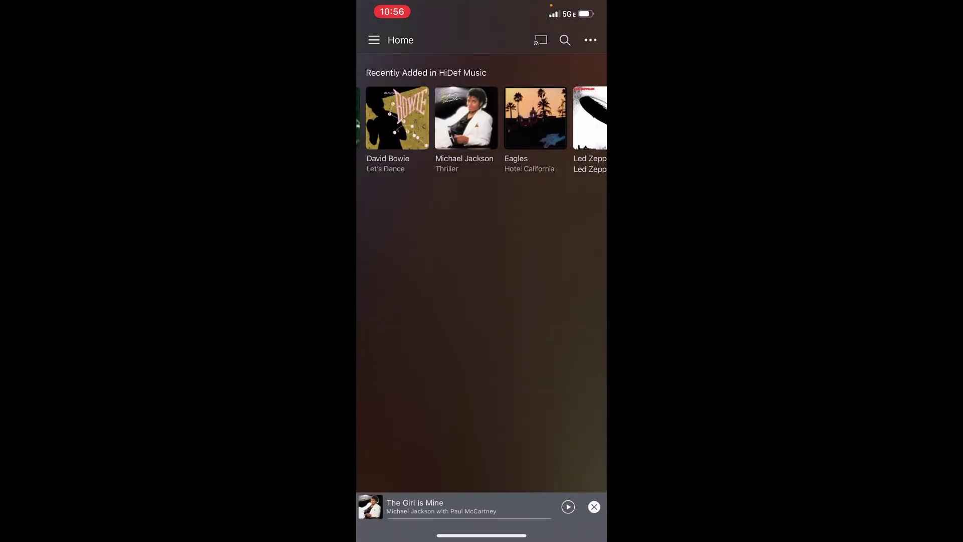
{"action": "left_click_drag", "start_coordinate": [482, 535], "coordinate": [482, 326]}
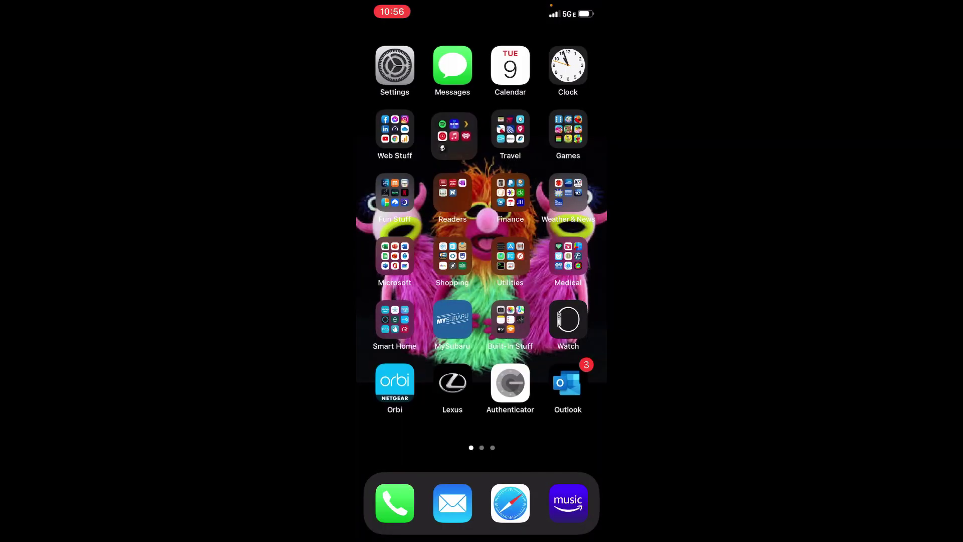
- Find Plexamp via phone search and sign in with a saved account login
{"action": "left_click_drag", "start_coordinate": [481, 225], "coordinate": [482, 352]}
{"action": "left_click", "coordinate": [387, 40]}
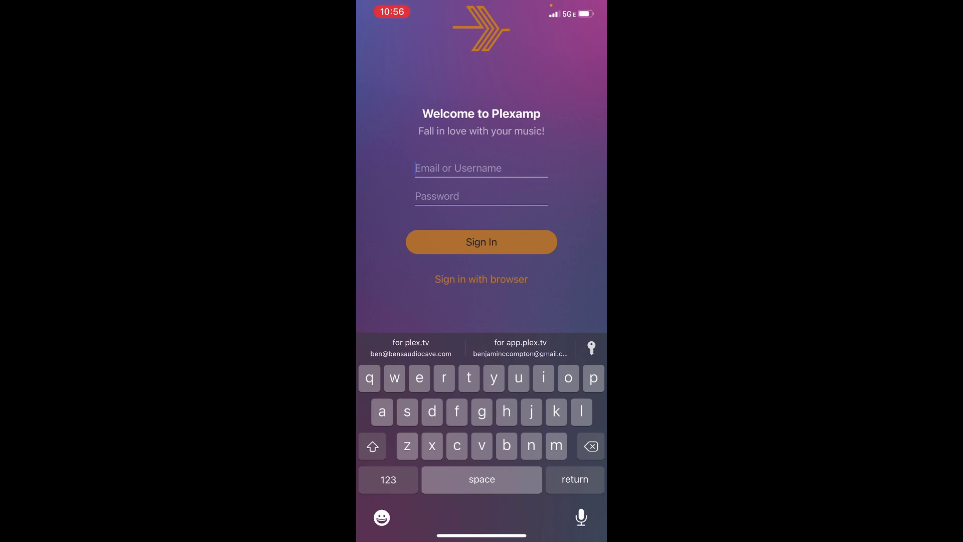
{"action": "left_click", "coordinate": [411, 347]}
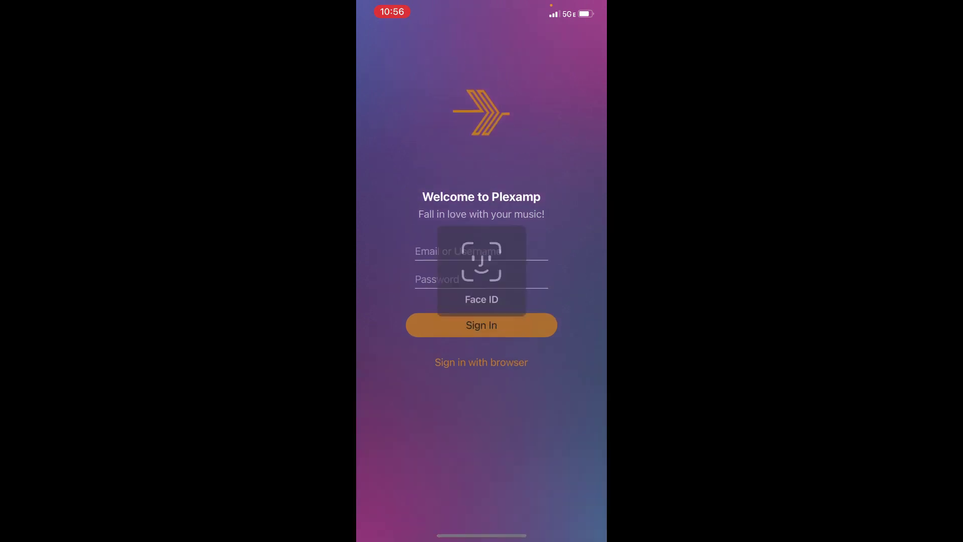
{"action": "key", "text": "Return"}
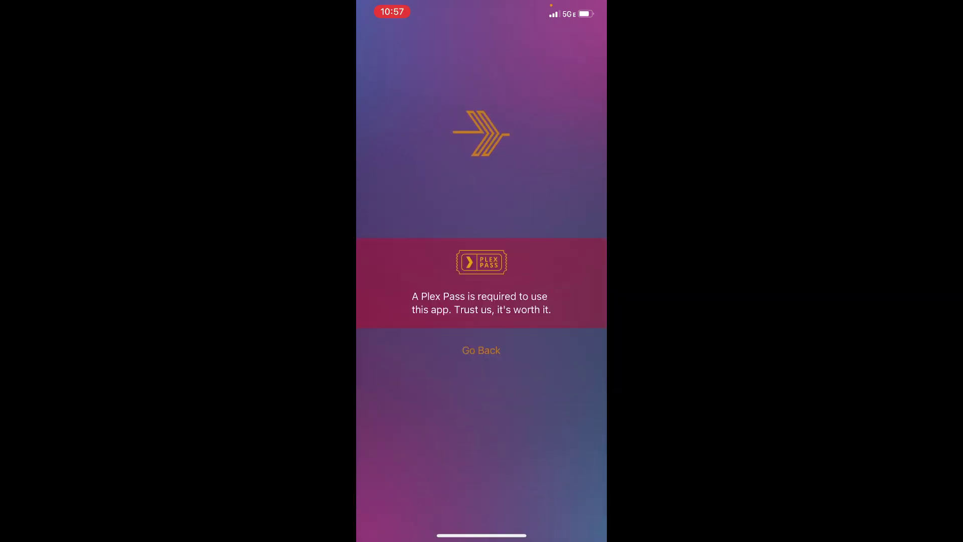
- After the Plex Pass notice, sign in with the other saved account and review the libraries
{"action": "left_click", "coordinate": [482, 350]}
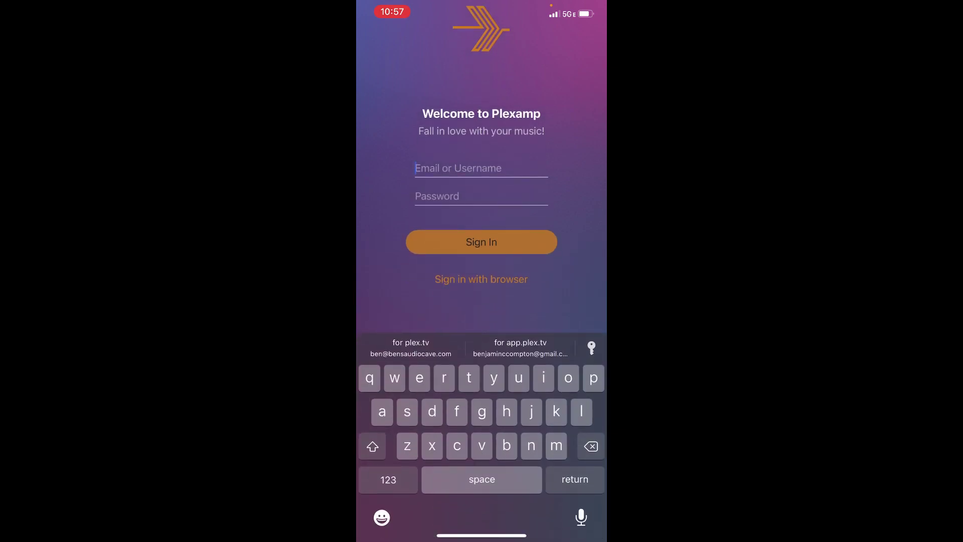
{"action": "left_click", "coordinate": [520, 348]}
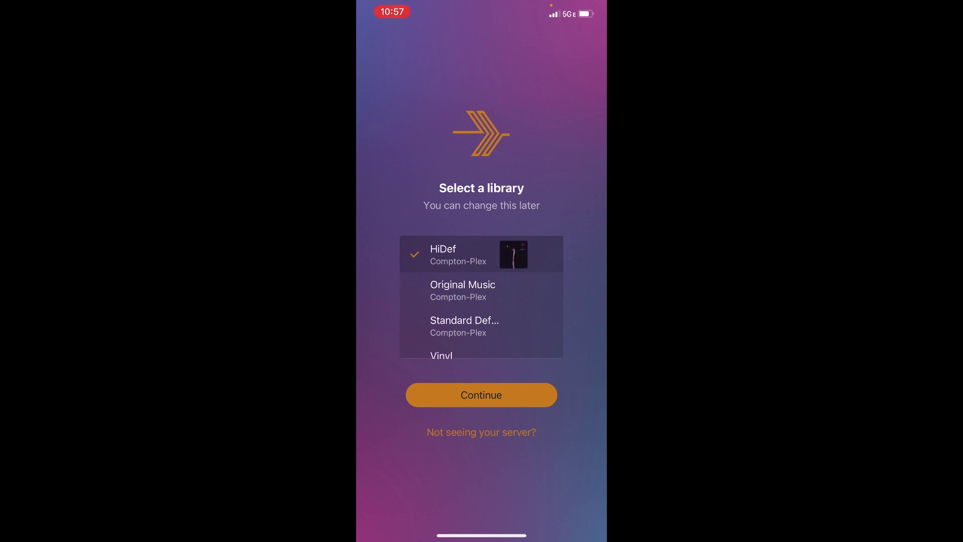
{"action": "scroll", "coordinate": [482, 296], "scroll_direction": "down", "scroll_amount": 3}
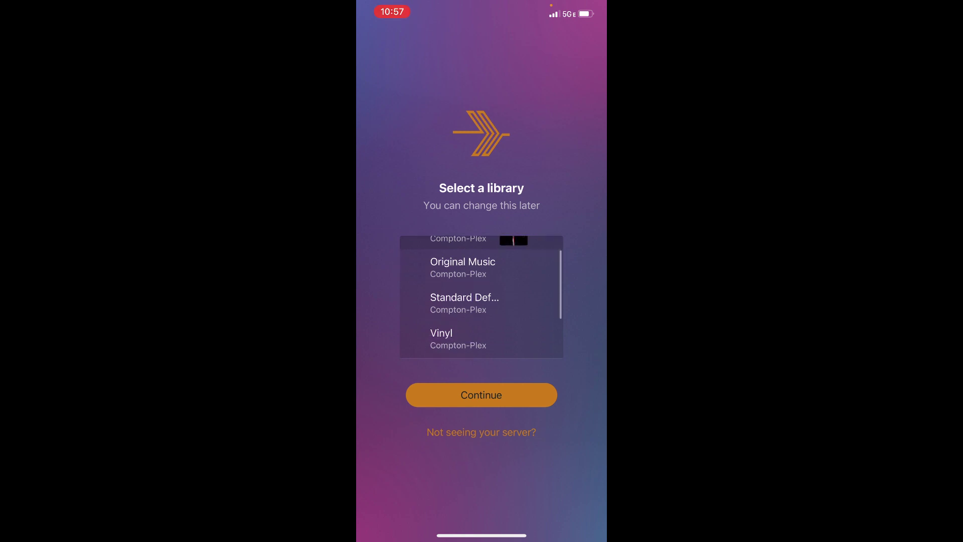
{"action": "scroll", "coordinate": [481, 296], "scroll_direction": "up", "scroll_amount": 3}
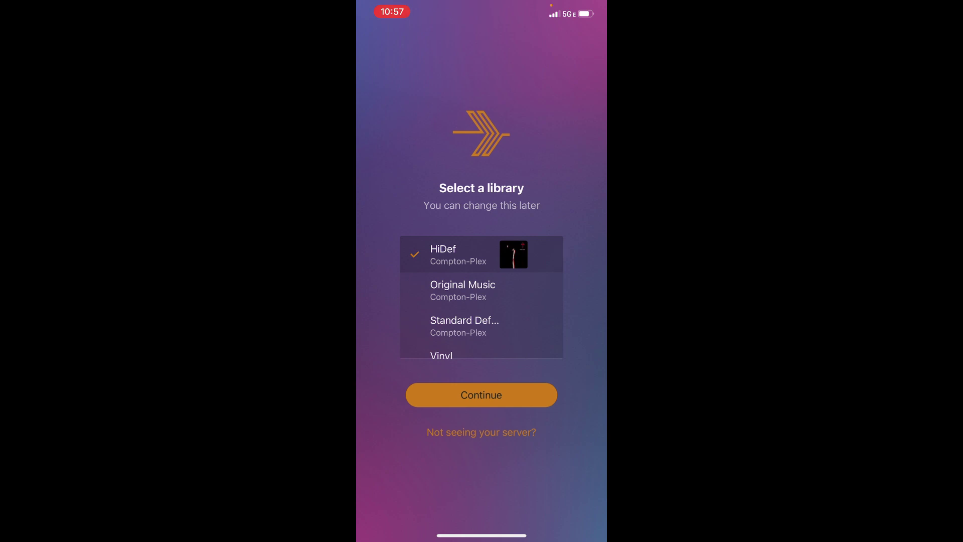
{"action": "scroll", "coordinate": [482, 296], "scroll_direction": "down", "scroll_amount": 2}
{"action": "scroll", "coordinate": [482, 296], "scroll_direction": "up", "scroll_amount": 2}
{"action": "scroll", "coordinate": [482, 296], "scroll_direction": "down", "scroll_amount": 2}
{"action": "scroll", "coordinate": [481, 296], "scroll_direction": "up", "scroll_amount": 2}
- Confirm HiDef as Plexamp's music source library
{"action": "left_click", "coordinate": [481, 395]}
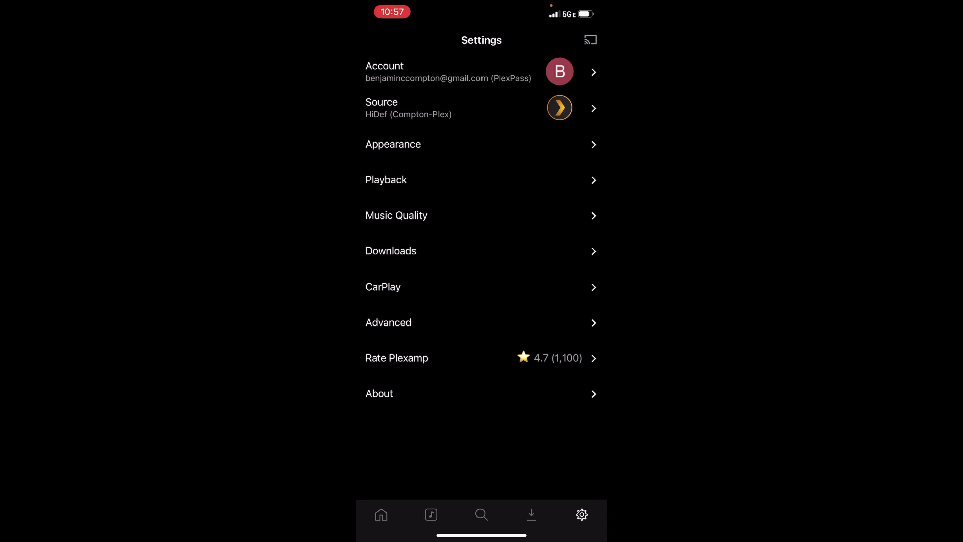
{"action": "left_click", "coordinate": [409, 108]}
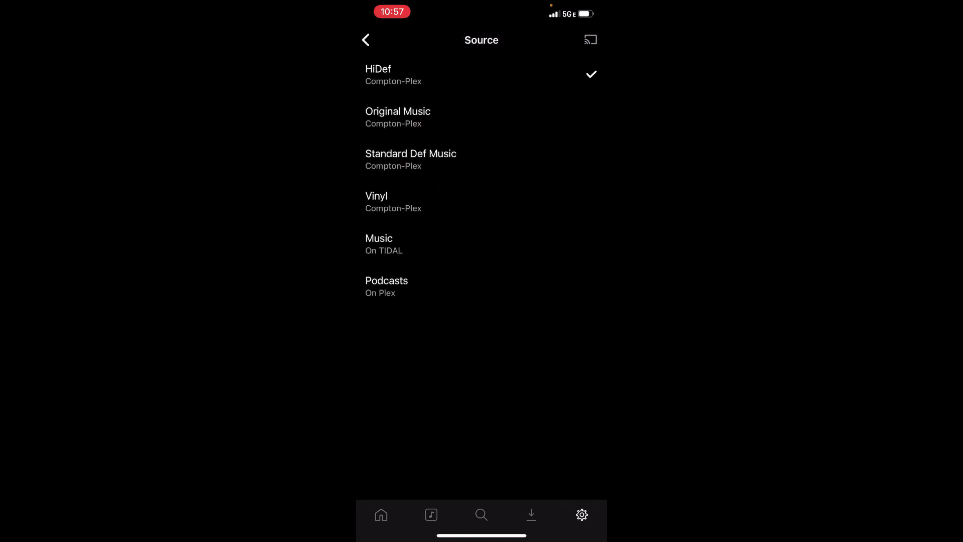
{"action": "left_click", "coordinate": [366, 40]}
- Check that Wi-Fi and Cellular music quality are both set to Maximum
{"action": "left_click", "coordinate": [397, 215]}
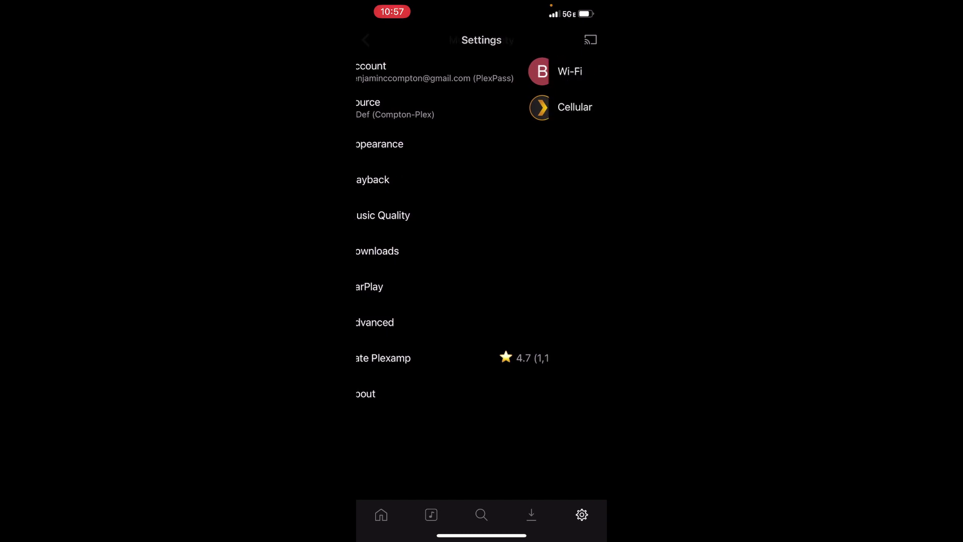
{"action": "left_click", "coordinate": [378, 71]}
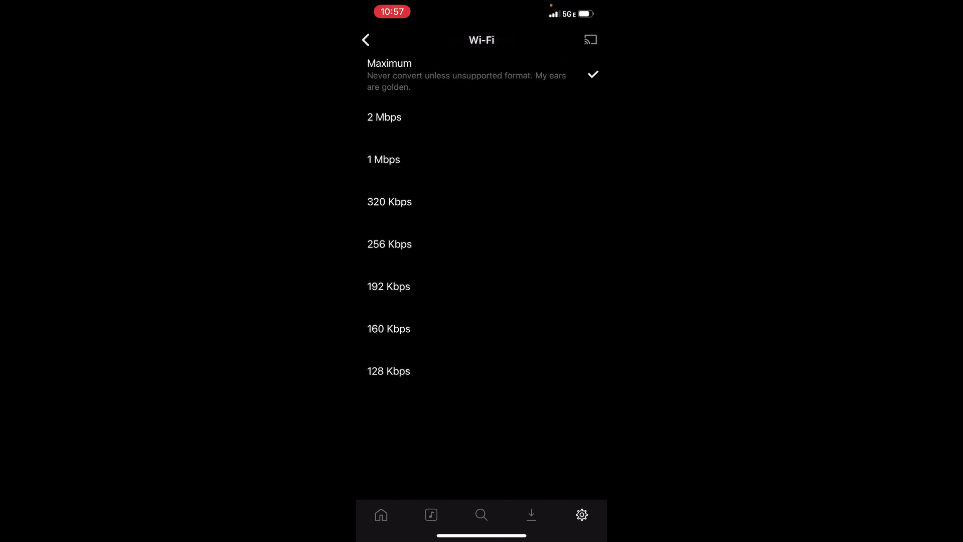
{"action": "left_click", "coordinate": [366, 40]}
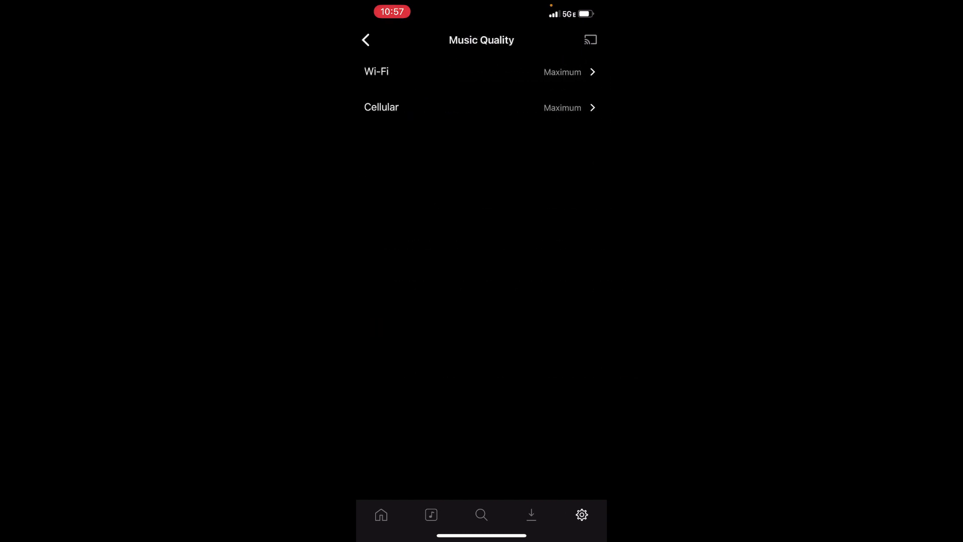
{"action": "left_click", "coordinate": [381, 105]}
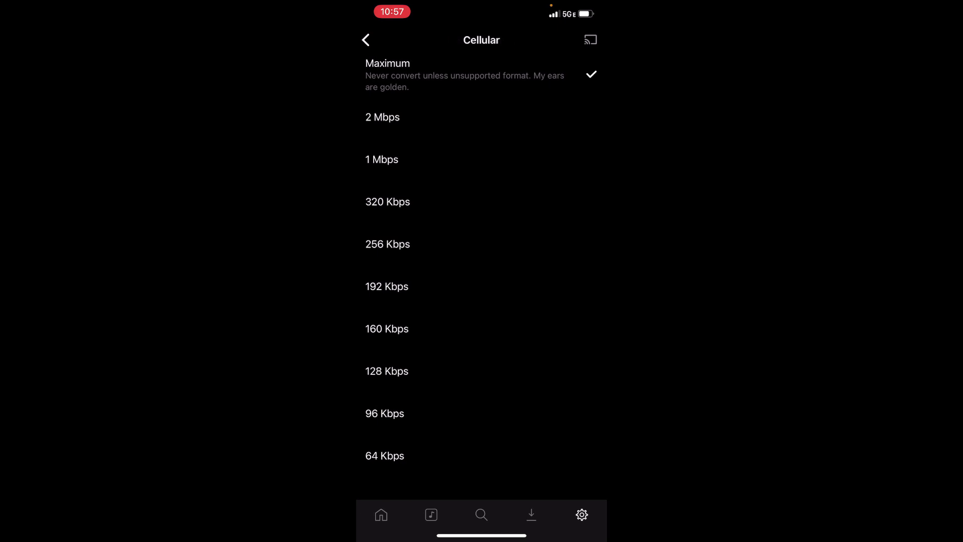
{"action": "left_click", "coordinate": [366, 40]}
{"action": "left_click", "coordinate": [366, 41]}
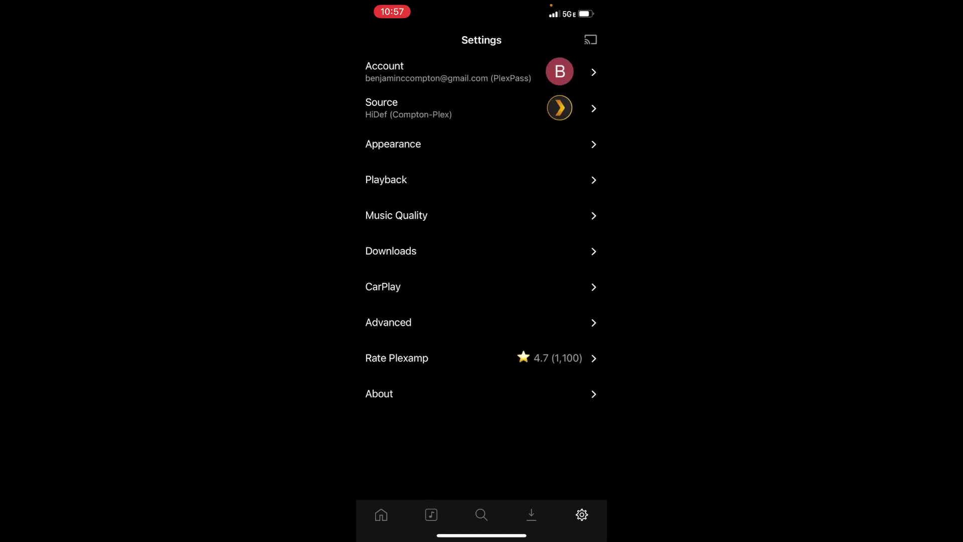
{"action": "left_click", "coordinate": [386, 180]}
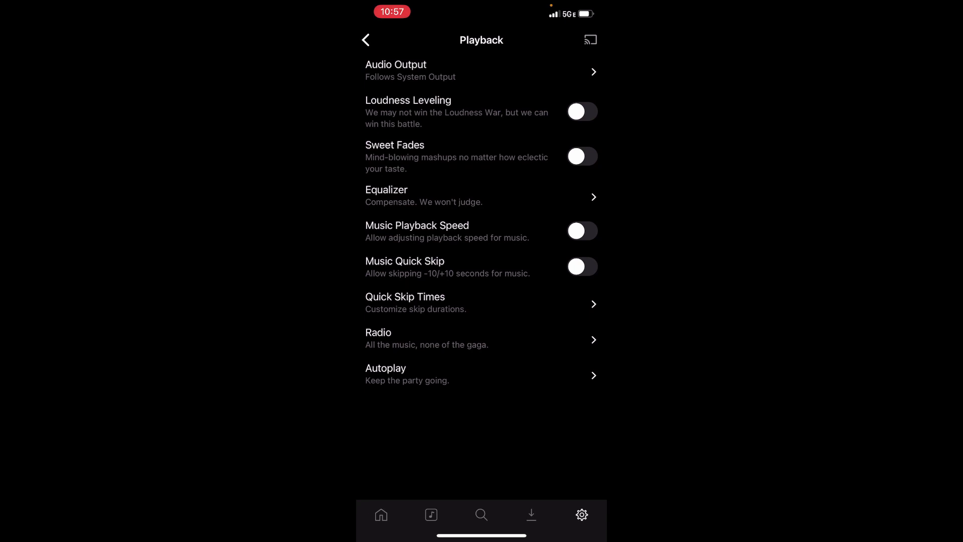
- Review the Equalizer settings and return to the main settings list
{"action": "left_click", "coordinate": [386, 196]}
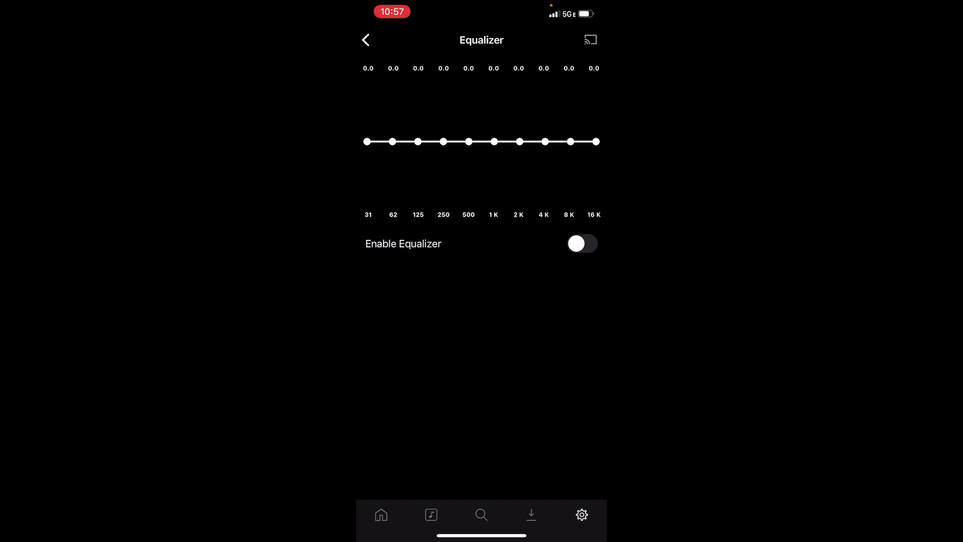
{"action": "left_click", "coordinate": [366, 40]}
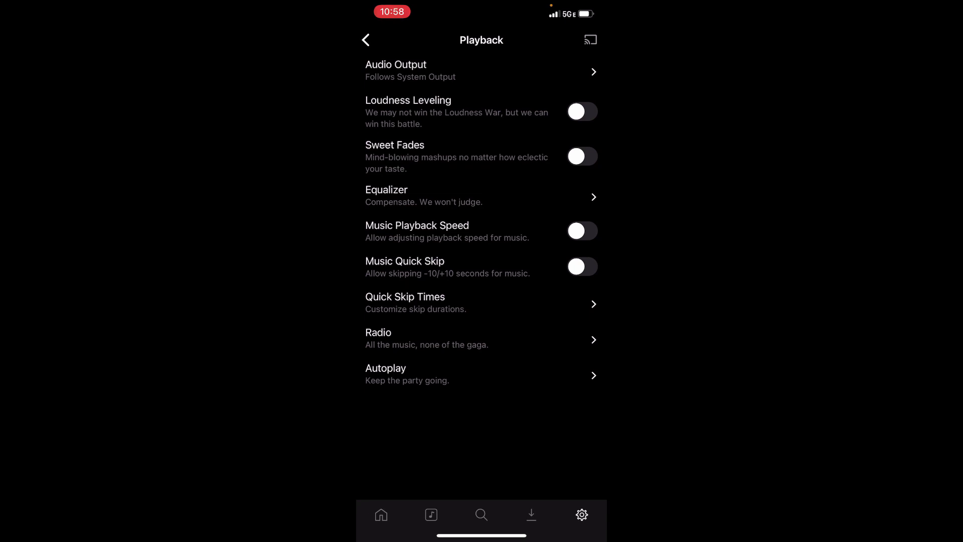
{"action": "left_click", "coordinate": [366, 40]}
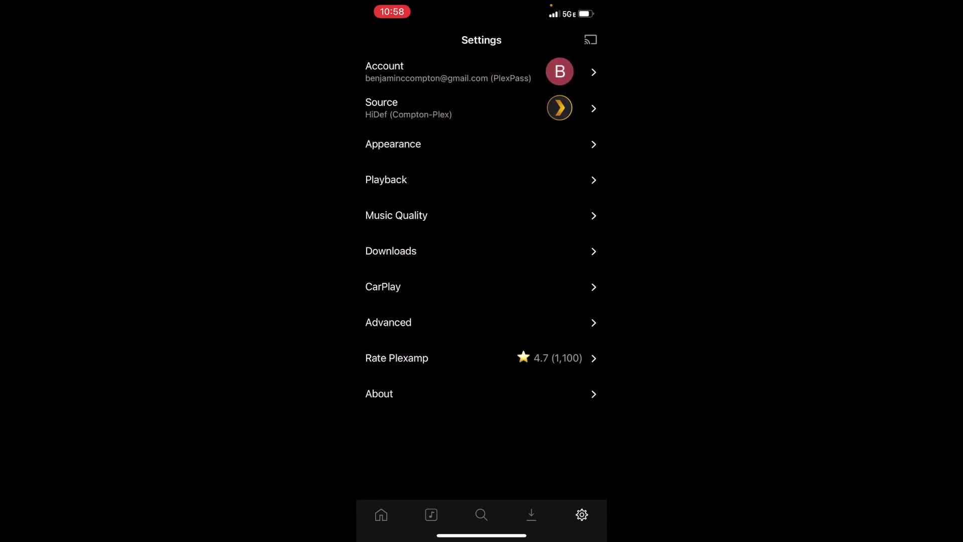
- Check that Downloads quality is Maximum, then go to the CarPlay settings
{"action": "left_click", "coordinate": [391, 251]}
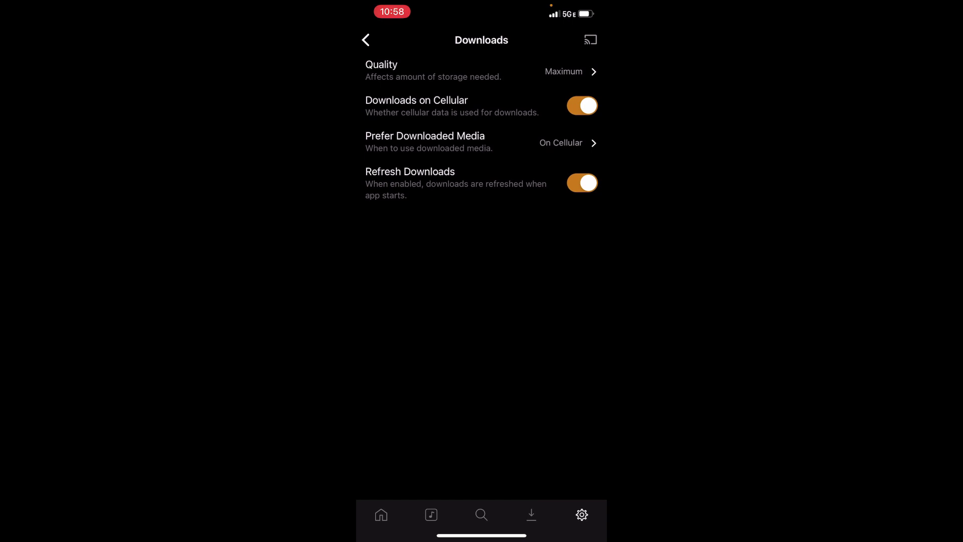
{"action": "left_click", "coordinate": [432, 70]}
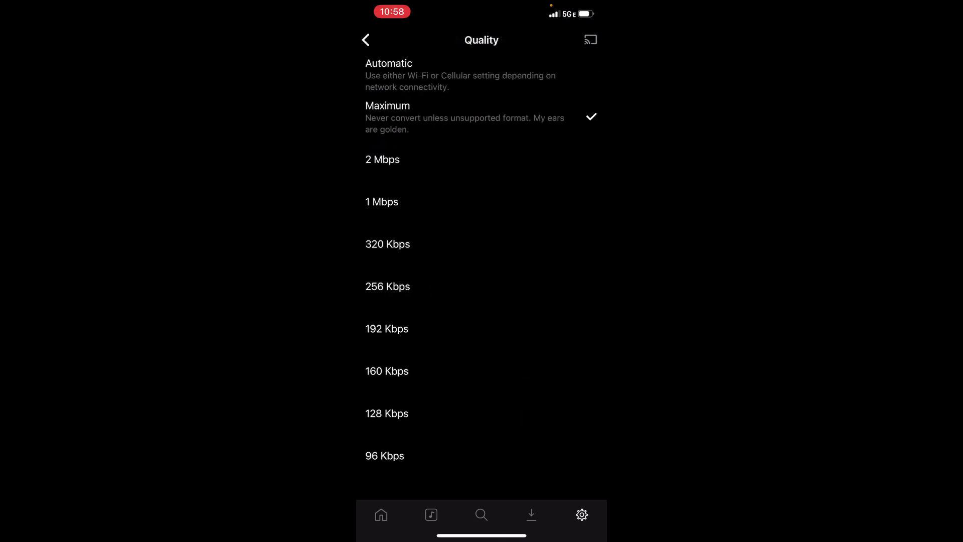
{"action": "left_click", "coordinate": [366, 40]}
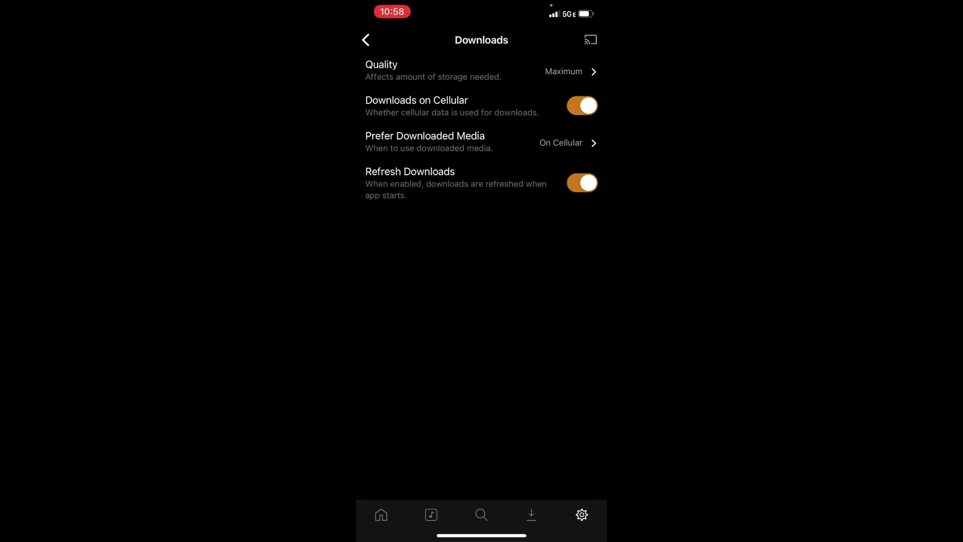
{"action": "left_click", "coordinate": [365, 39]}
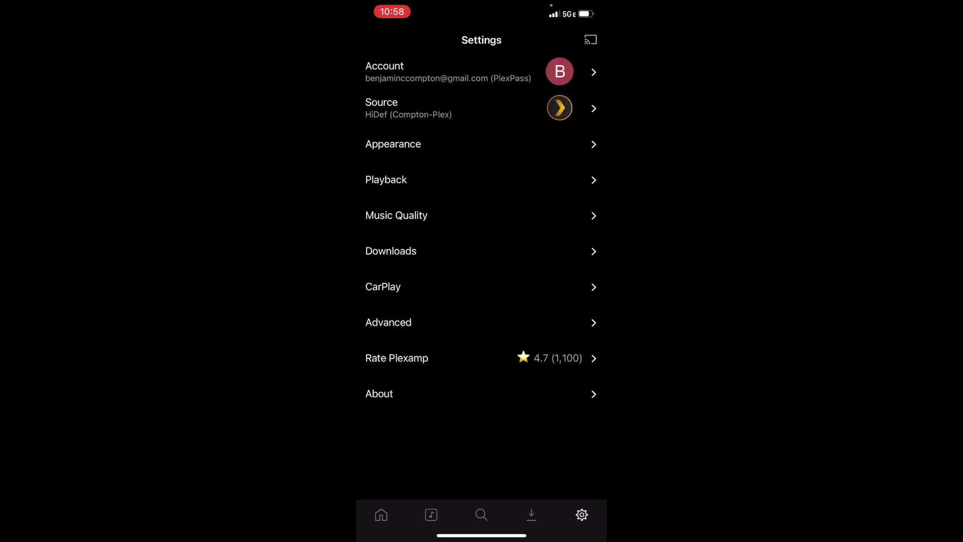
{"action": "left_click", "coordinate": [383, 287]}
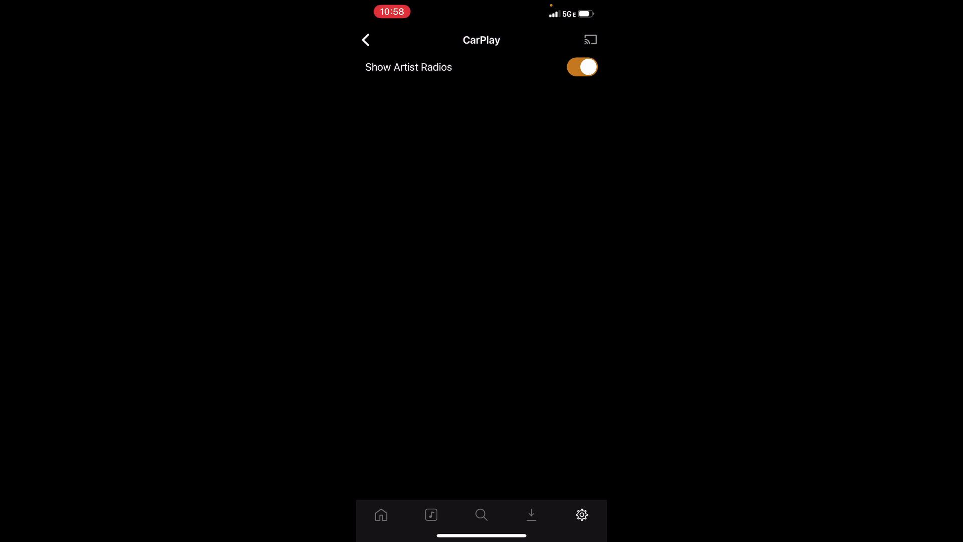
- Review Plexamp's Advanced settings and return to the settings list
{"action": "left_click", "coordinate": [366, 39]}
{"action": "left_click", "coordinate": [388, 322]}
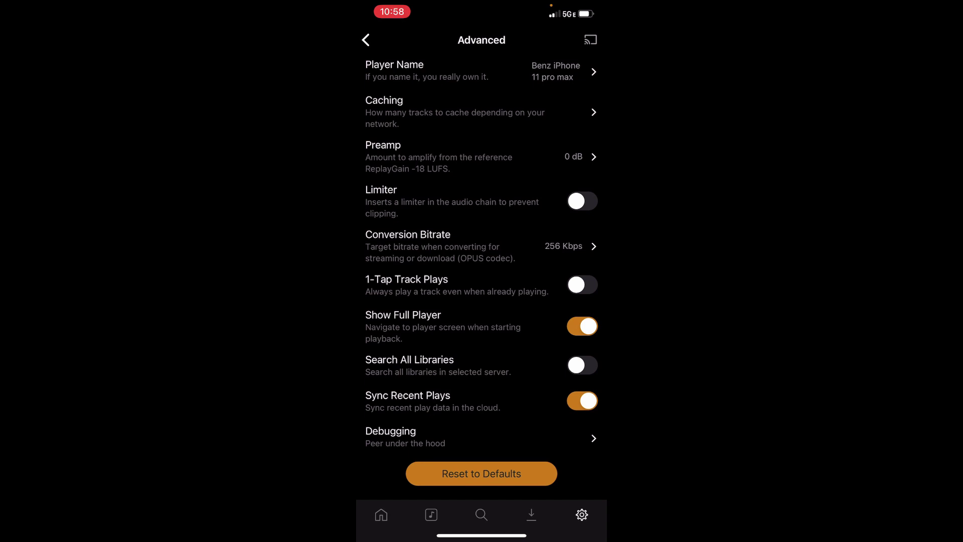
{"action": "scroll", "coordinate": [482, 269], "scroll_direction": "down", "scroll_amount": 2}
{"action": "left_click", "coordinate": [366, 40]}
- Check the playback device selector, then browse Home's recent plays and playlists
{"action": "left_click", "coordinate": [591, 39]}
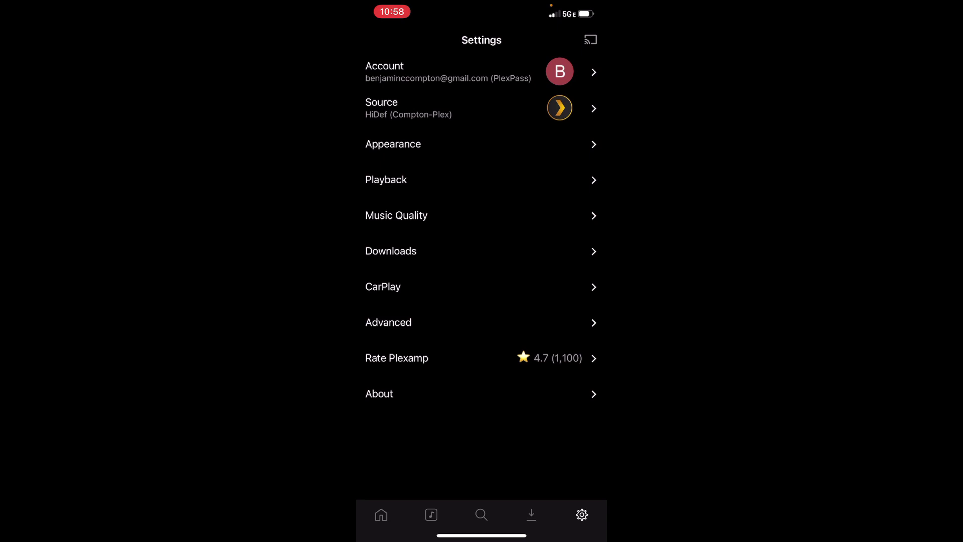
{"action": "left_click", "coordinate": [381, 515]}
{"action": "scroll", "coordinate": [482, 301], "scroll_direction": "down", "scroll_amount": 5}
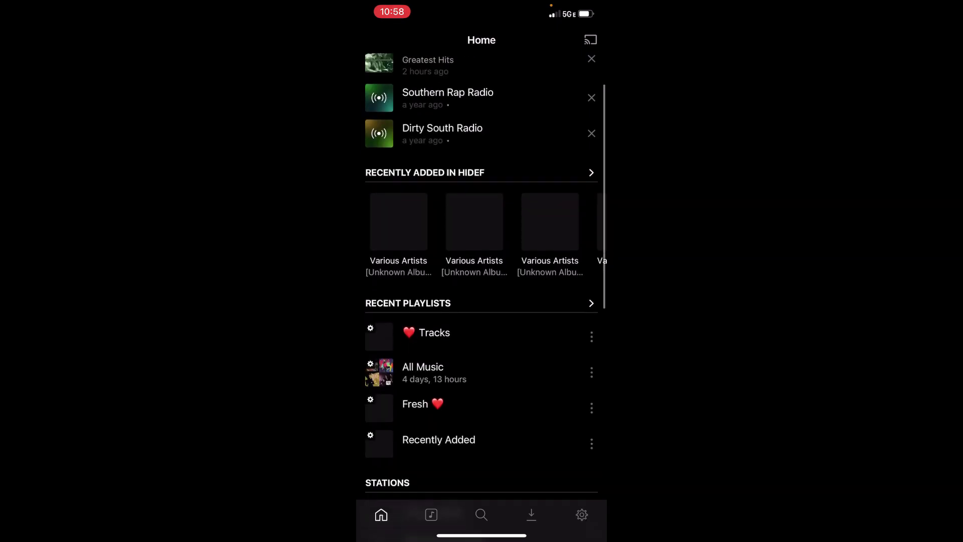
{"action": "scroll", "coordinate": [481, 301], "scroll_direction": "up", "scroll_amount": 2}
{"action": "scroll", "coordinate": [482, 301], "scroll_direction": "up", "scroll_amount": 3}
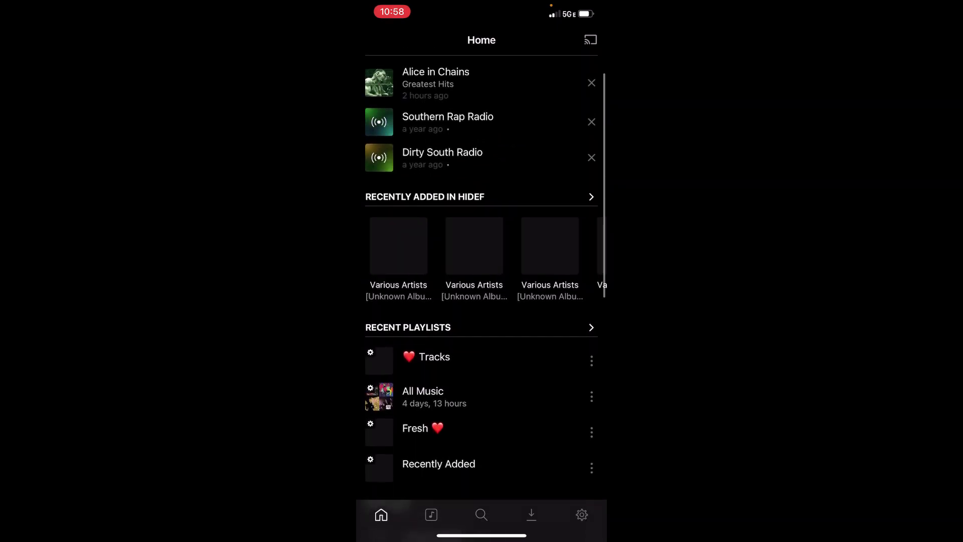
- Open the I Robot album from Library > Albums and play the I Robot track
{"action": "left_click", "coordinate": [431, 515]}
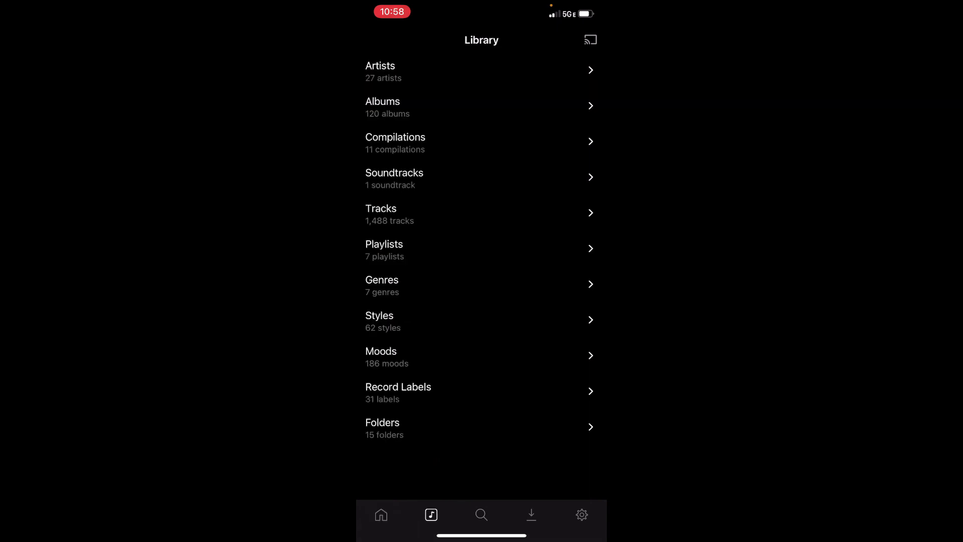
{"action": "left_click", "coordinate": [382, 107]}
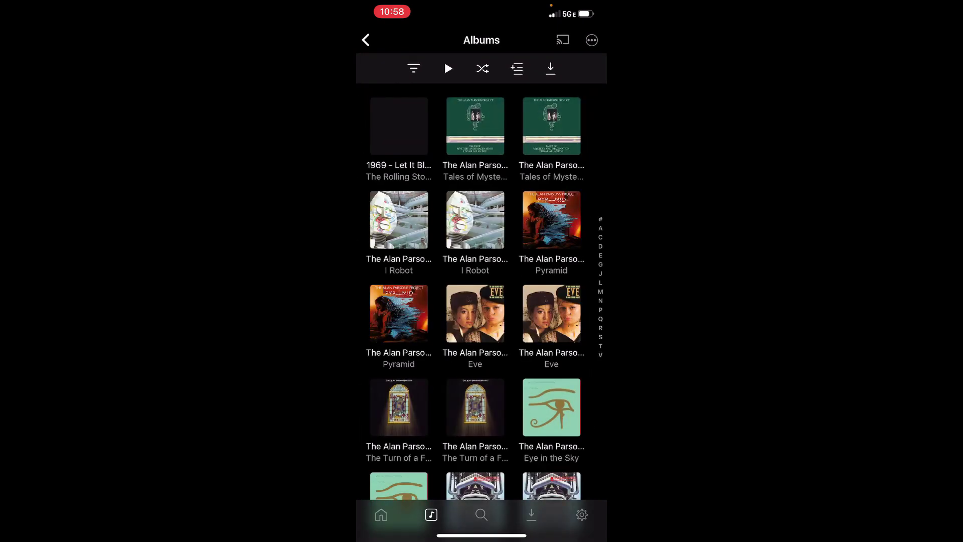
{"action": "left_click", "coordinate": [399, 220]}
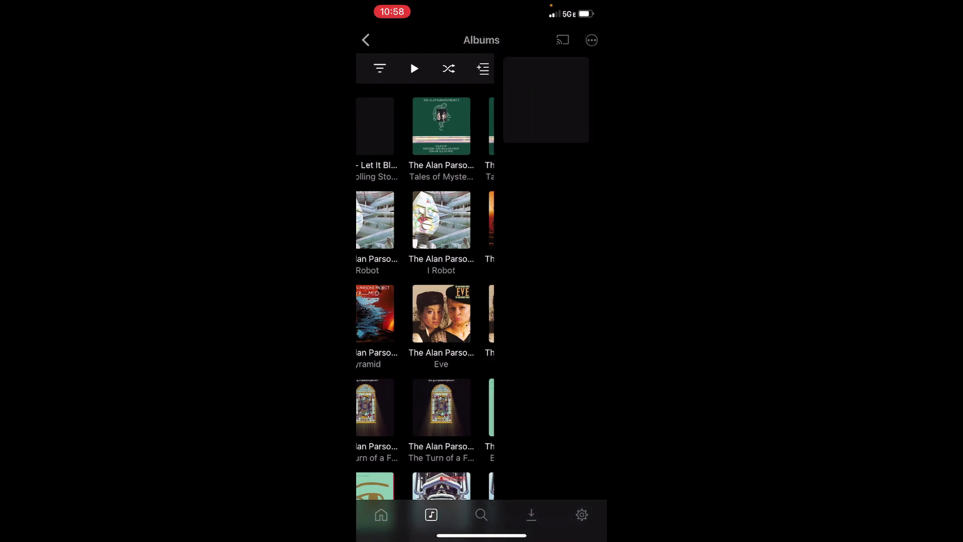
{"action": "left_click", "coordinate": [561, 100]}
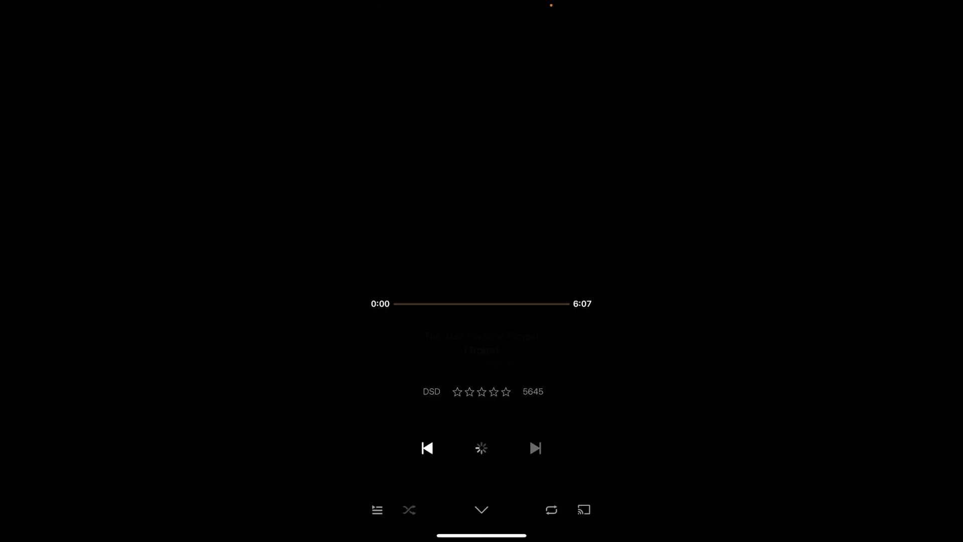
{"action": "key", "text": "XF86AudioRaiseVolume"}
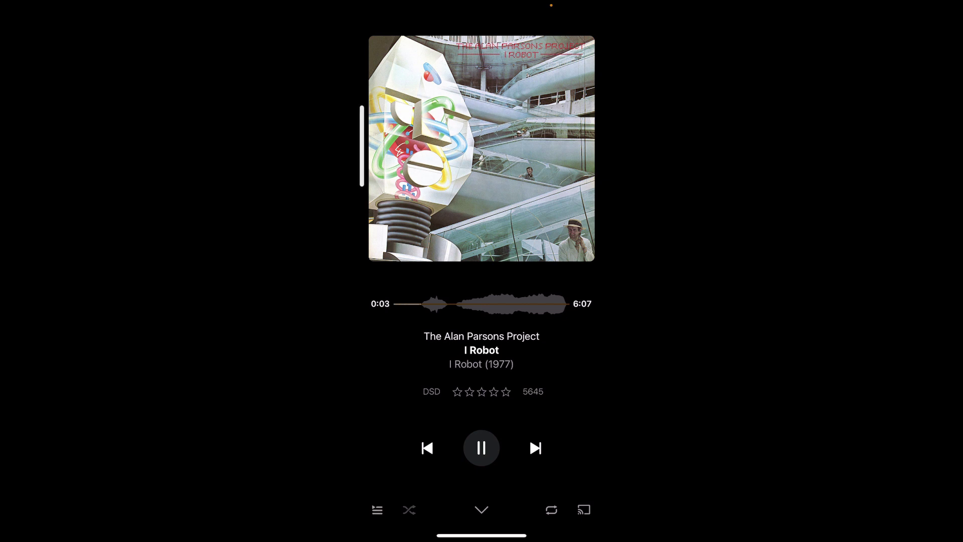
- Pause, resume and pause I Robot again at 3:34, then return to the Albums grid
{"action": "left_click", "coordinate": [477, 435]}
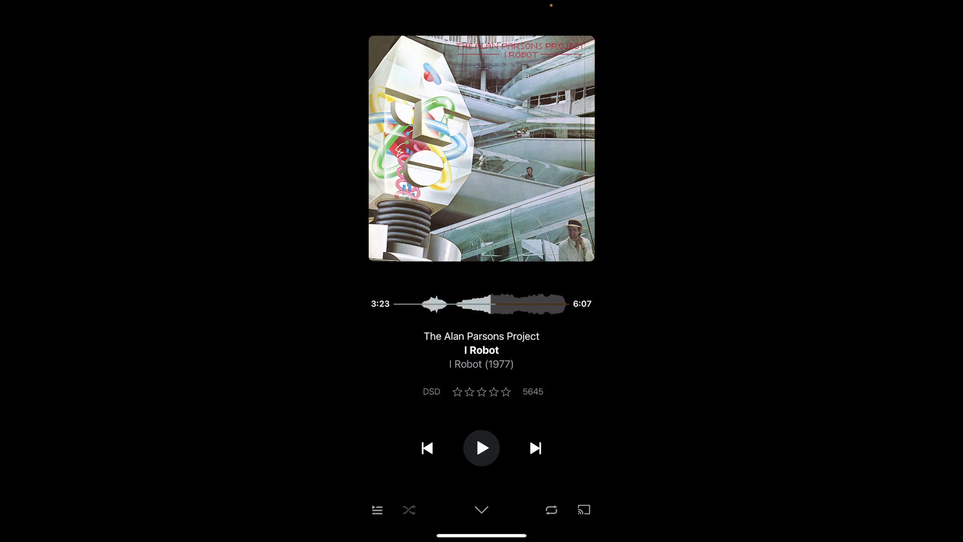
{"action": "right_click", "coordinate": [476, 434]}
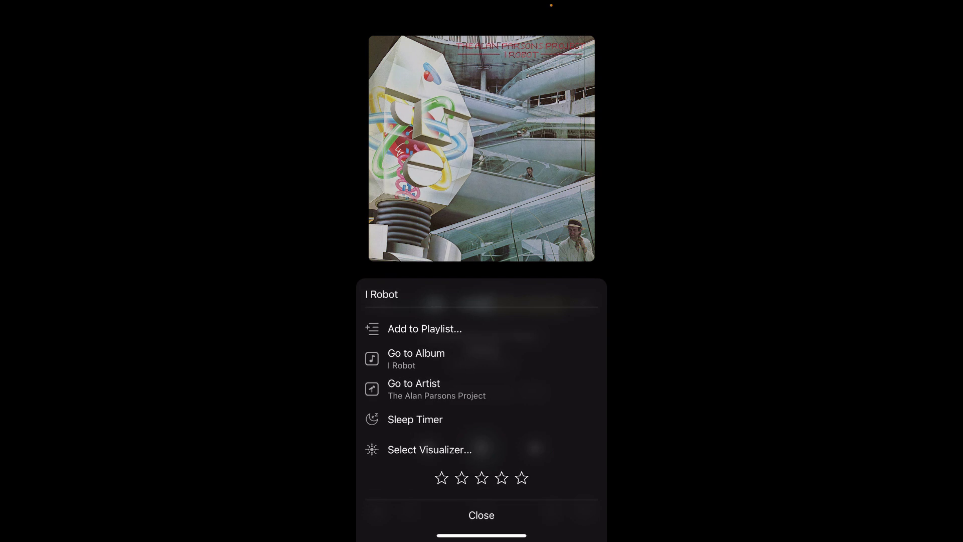
{"action": "key", "text": "Escape"}
{"action": "left_click", "coordinate": [482, 448]}
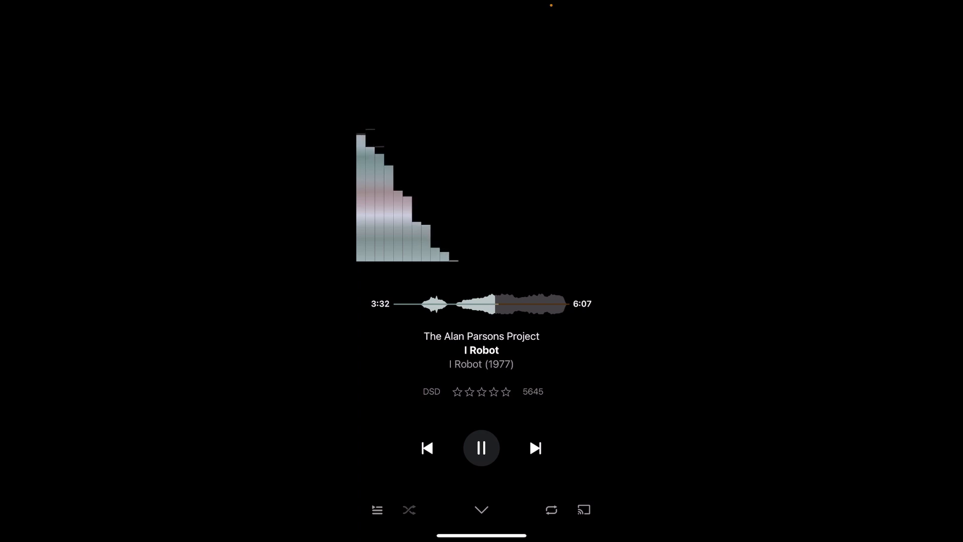
{"action": "left_click", "coordinate": [481, 447]}
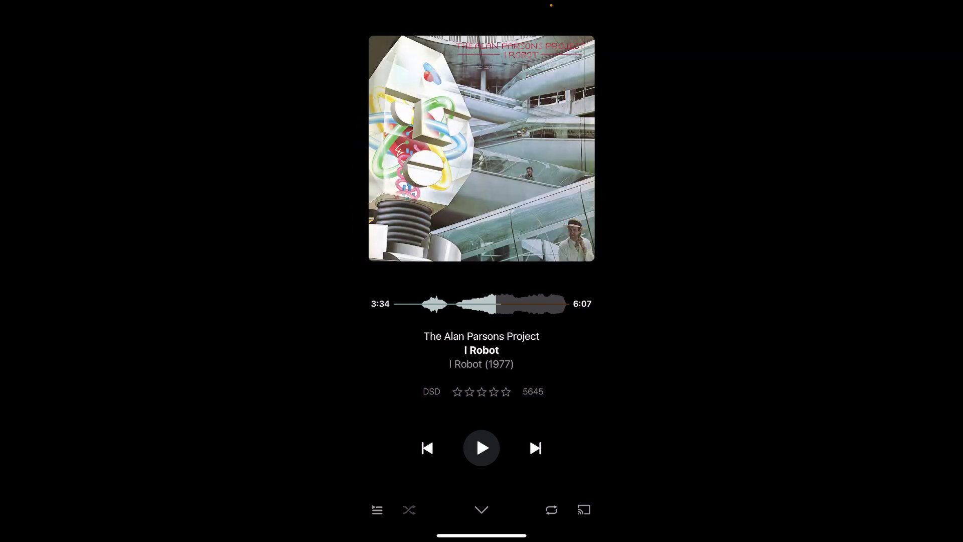
{"action": "left_click", "coordinate": [481, 510]}
{"action": "left_click", "coordinate": [365, 39]}
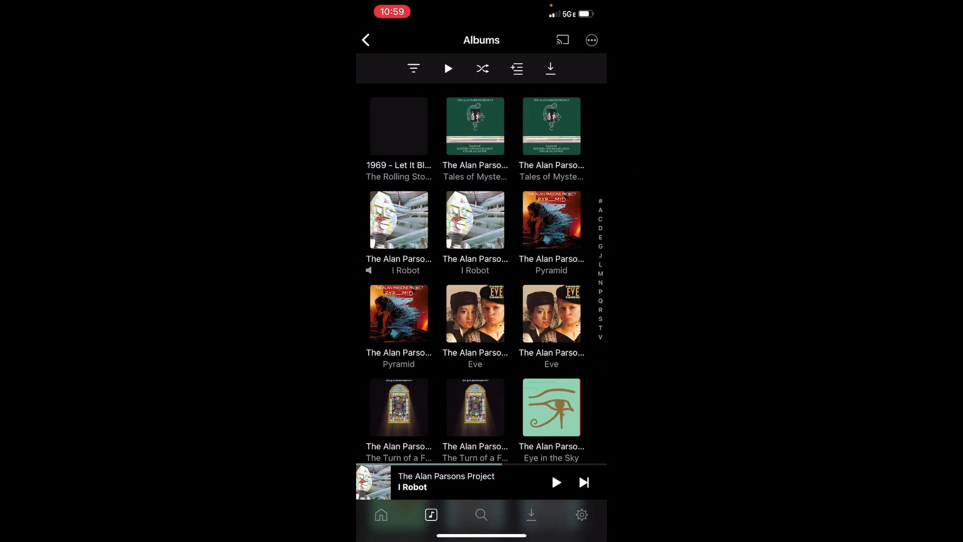
- From the other I Robot copy, play 'I Wouldn't Want to Be Like You'
{"action": "left_click", "coordinate": [392, 220]}
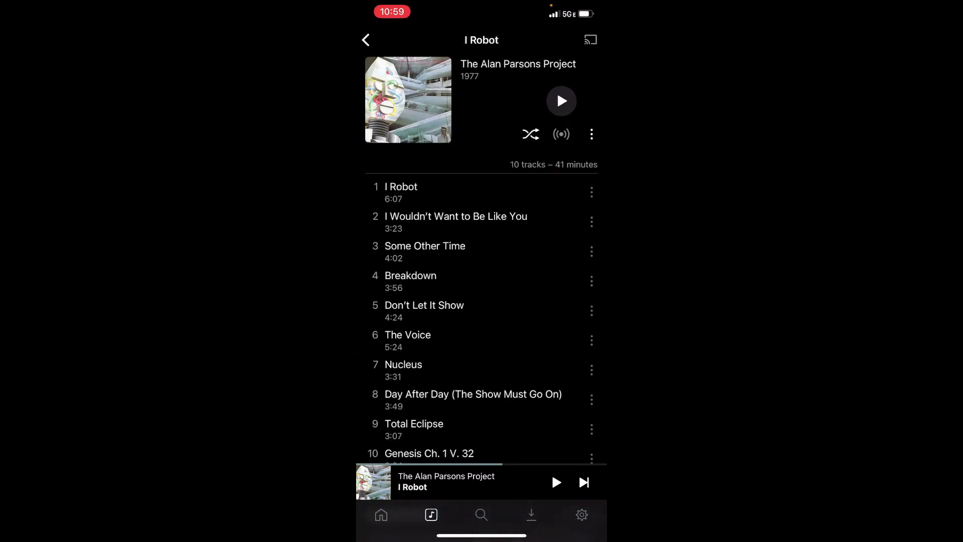
{"action": "left_click", "coordinate": [591, 134]}
{"action": "left_click", "coordinate": [481, 516]}
{"action": "left_click", "coordinate": [592, 222]}
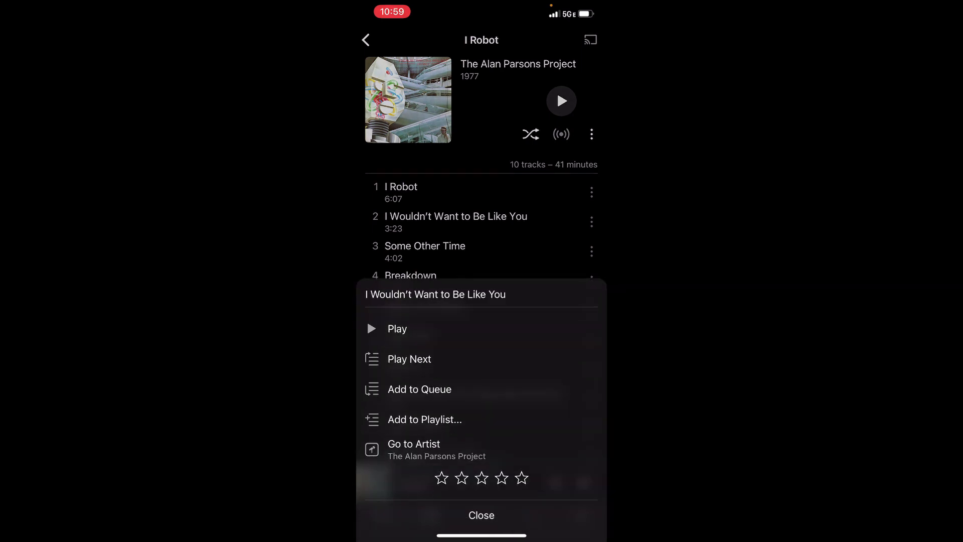
{"action": "left_click", "coordinate": [396, 329]}
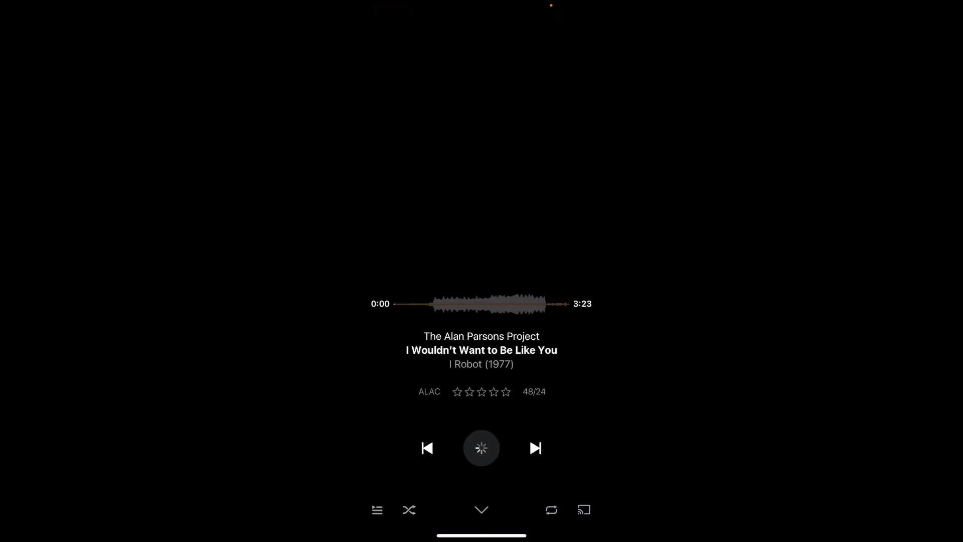
- Skip to about 1:15, pause the track, and go back to the Albums grid
{"action": "left_click_drag", "start_coordinate": [396, 304], "coordinate": [458, 303]}
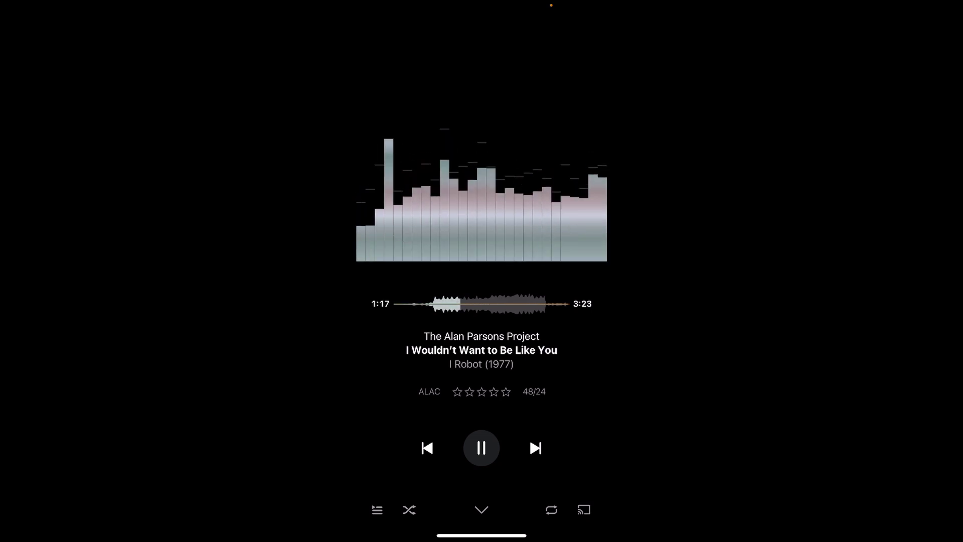
{"action": "left_click", "coordinate": [480, 447]}
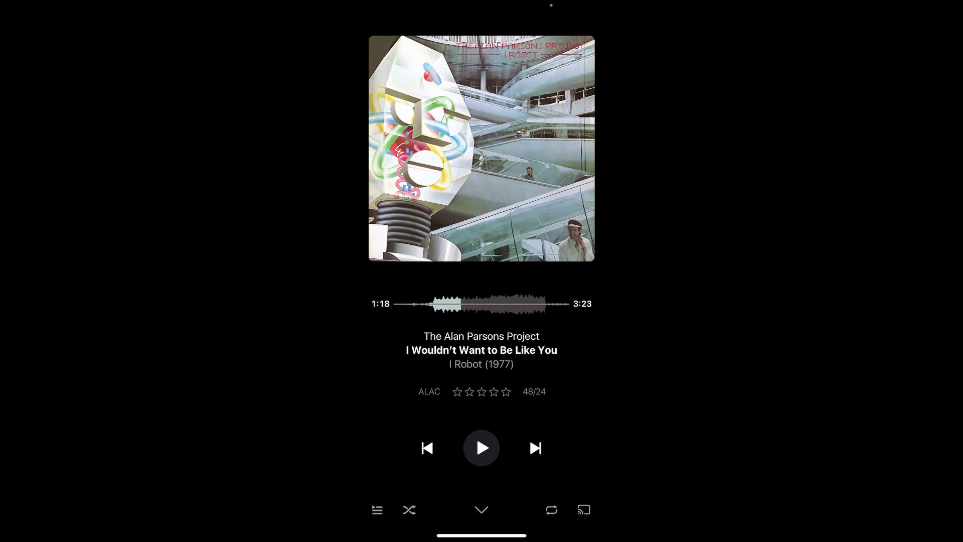
{"action": "left_click", "coordinate": [482, 510]}
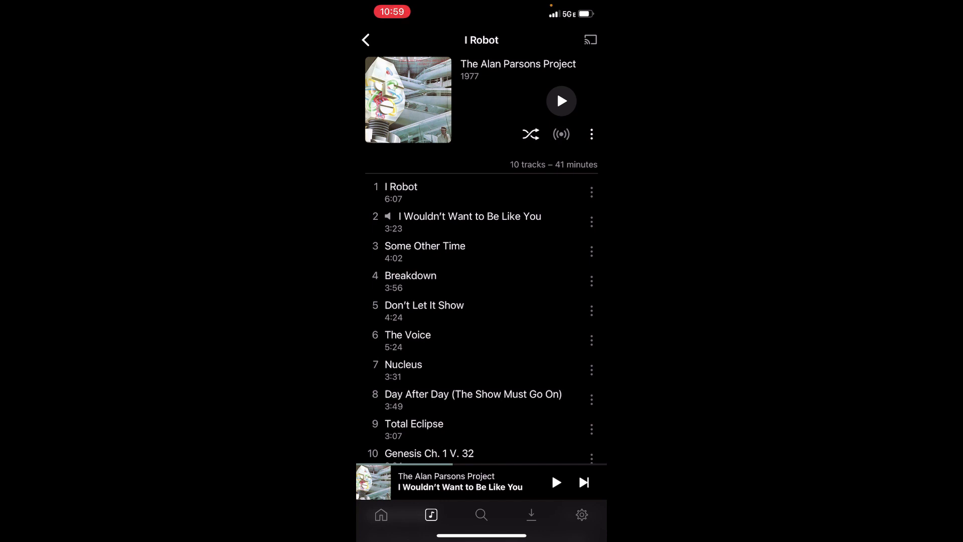
{"action": "left_click", "coordinate": [365, 40]}
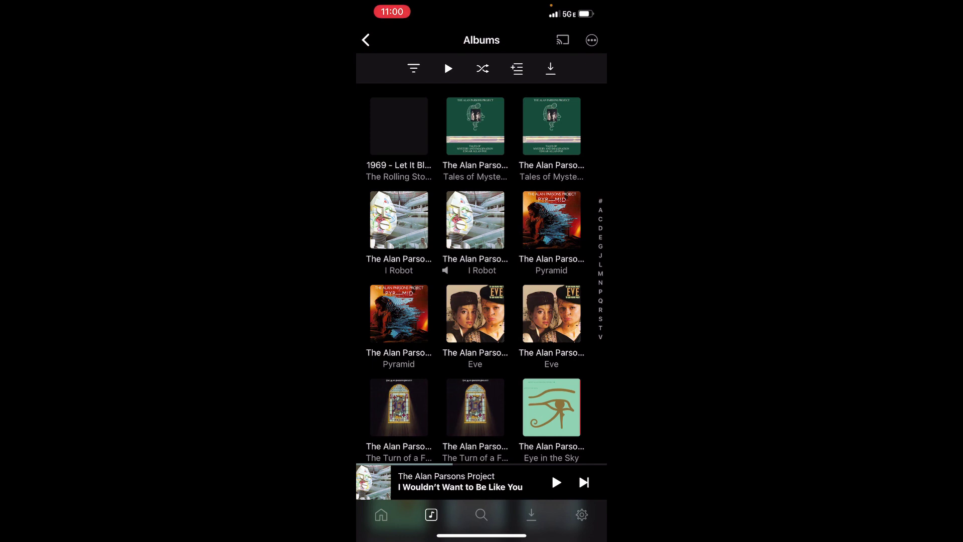
- Switch from Plexamp to the Plex app and open its Account settings
{"action": "left_click", "coordinate": [366, 40]}
{"action": "left_click_drag", "start_coordinate": [482, 536], "coordinate": [482, 351]}
{"action": "left_click_drag", "start_coordinate": [571, 301], "coordinate": [577, 50]}
{"action": "left_click", "coordinate": [497, 276]}
{"action": "left_click", "coordinate": [370, 39]}
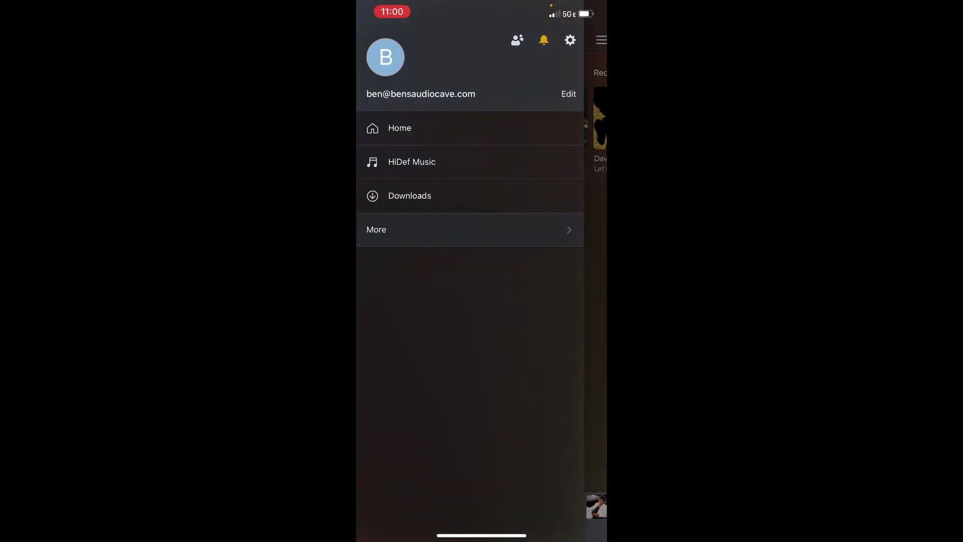
{"action": "left_click", "coordinate": [570, 40]}
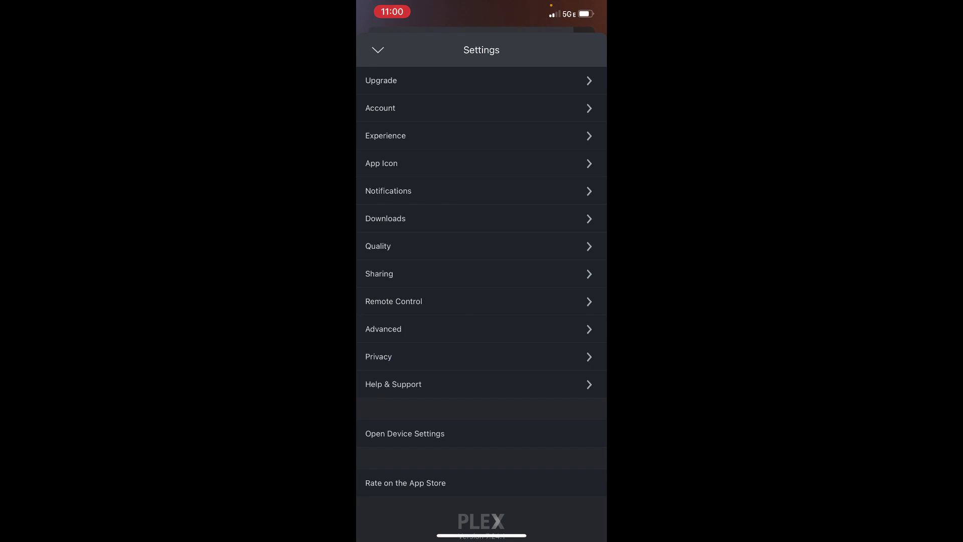
{"action": "left_click", "coordinate": [381, 108]}
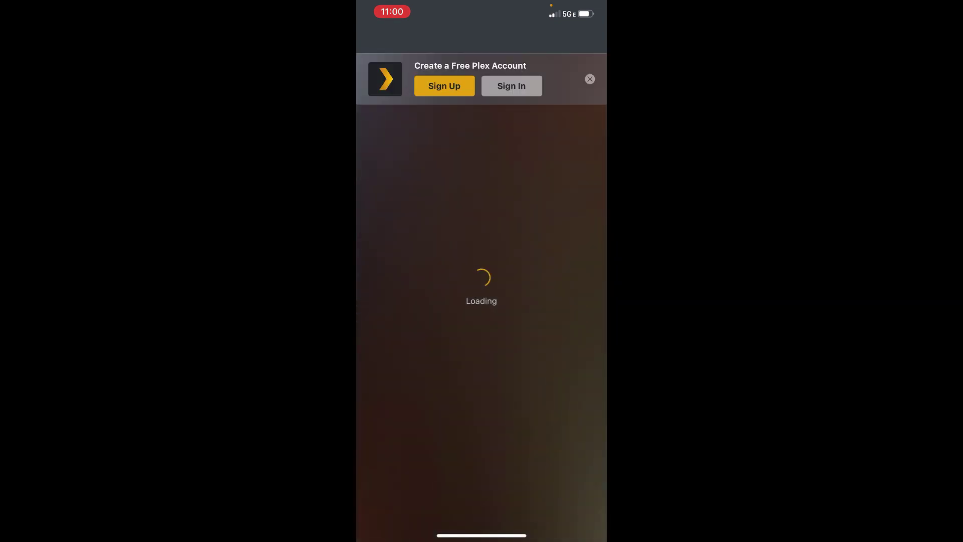
- Sign in to Plex by email with saved credentials and keep Compton-Plex as the server
{"action": "left_click", "coordinate": [482, 487]}
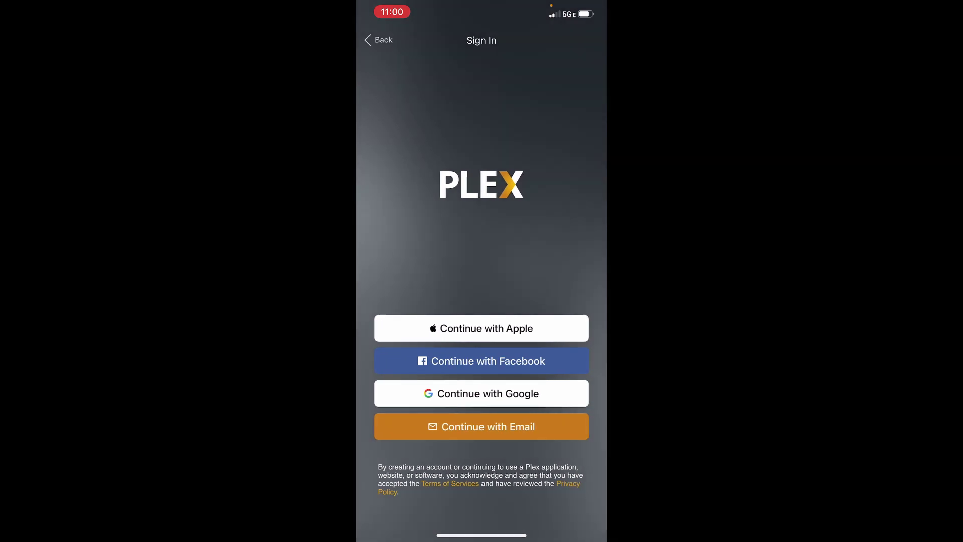
{"action": "left_click", "coordinate": [482, 426]}
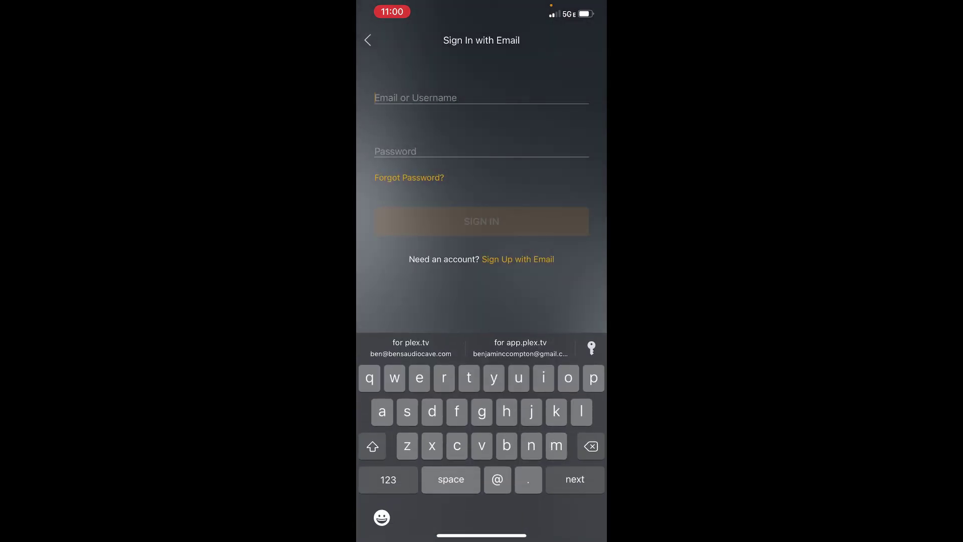
{"action": "left_click", "coordinate": [482, 348]}
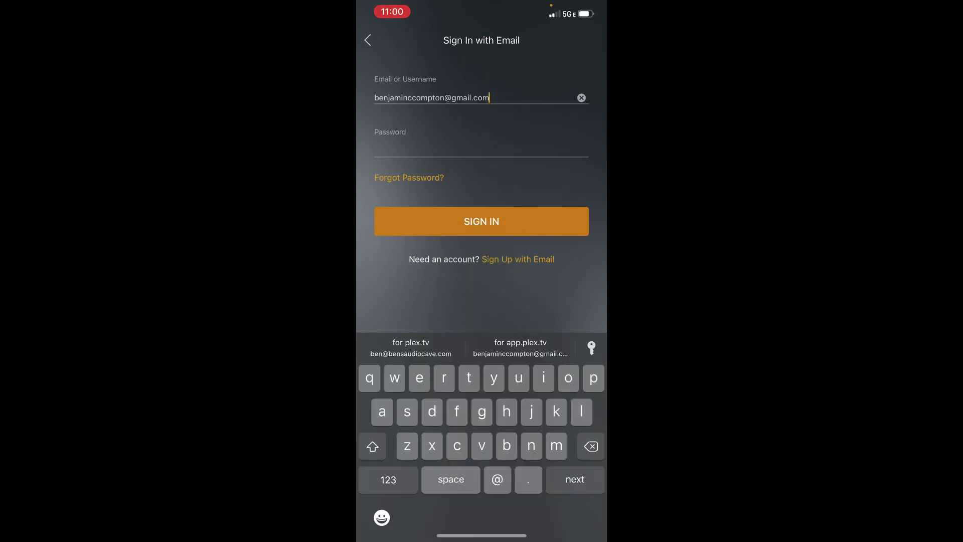
{"action": "left_click", "coordinate": [482, 221]}
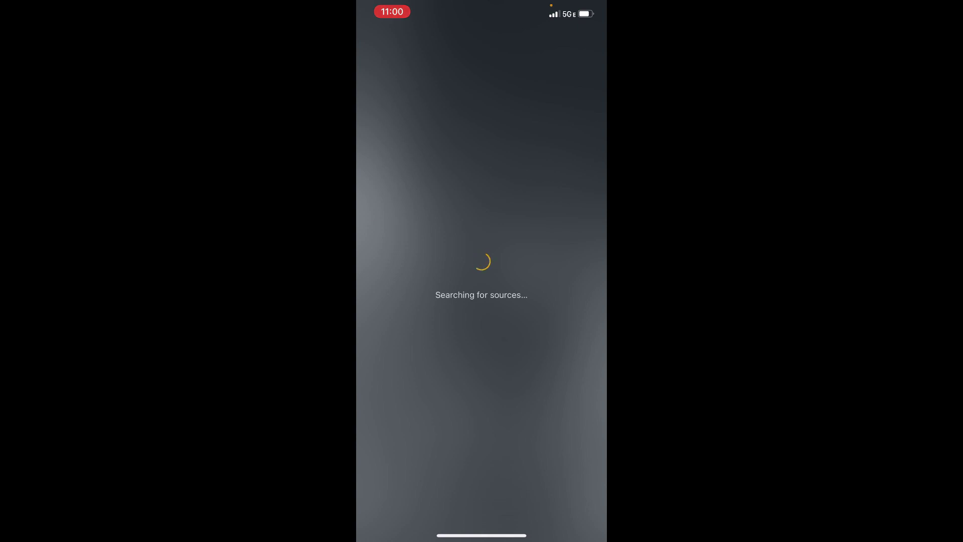
{"action": "left_click", "coordinate": [482, 296]}
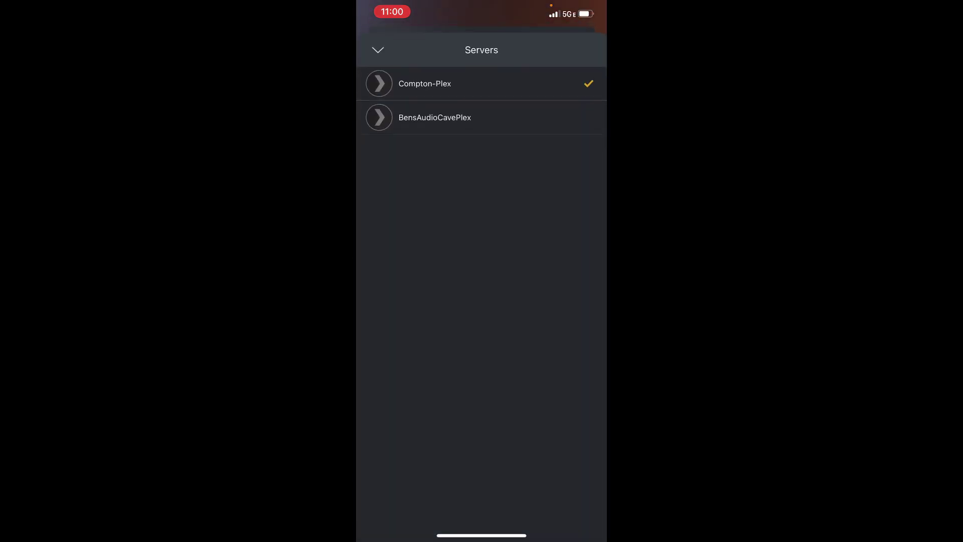
{"action": "left_click", "coordinate": [377, 50]}
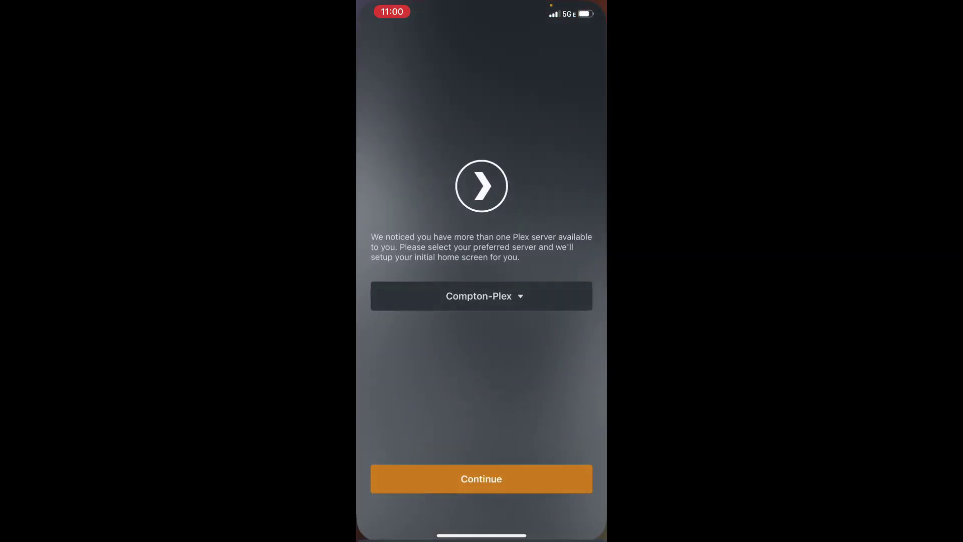
{"action": "left_click", "coordinate": [481, 479]}
- Unpin every source: Music on TIDAL, Podcasts, Web Shows, Movies & Shows and Live TV
{"action": "left_click", "coordinate": [481, 301]}
{"action": "left_click", "coordinate": [481, 218]}
{"action": "left_click", "coordinate": [482, 185]}
{"action": "left_click", "coordinate": [482, 151]}
{"action": "left_click", "coordinate": [481, 117]}
{"action": "left_click", "coordinate": [481, 83]}
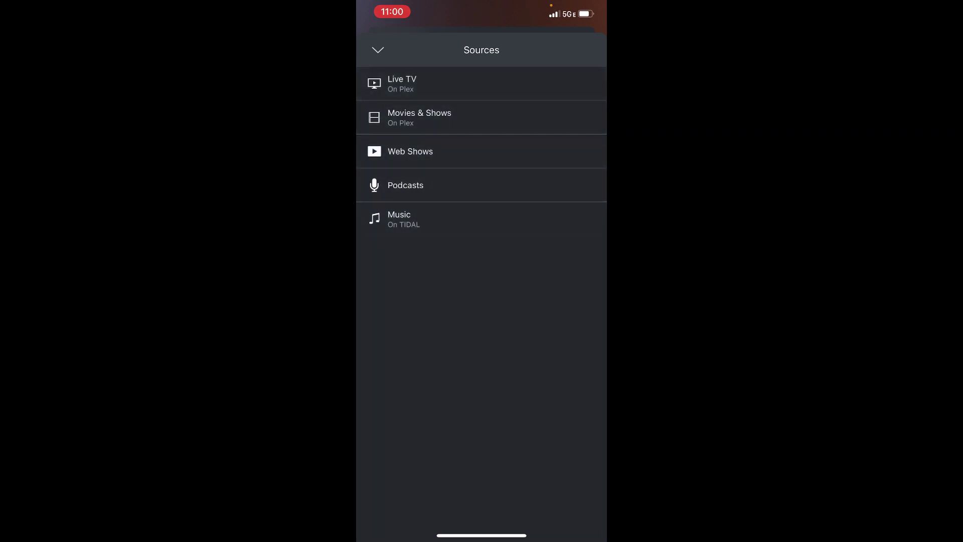
{"action": "left_click", "coordinate": [378, 50]}
- Finish setup and open the Vinyl library on Compton-Plex
{"action": "left_click", "coordinate": [481, 479]}
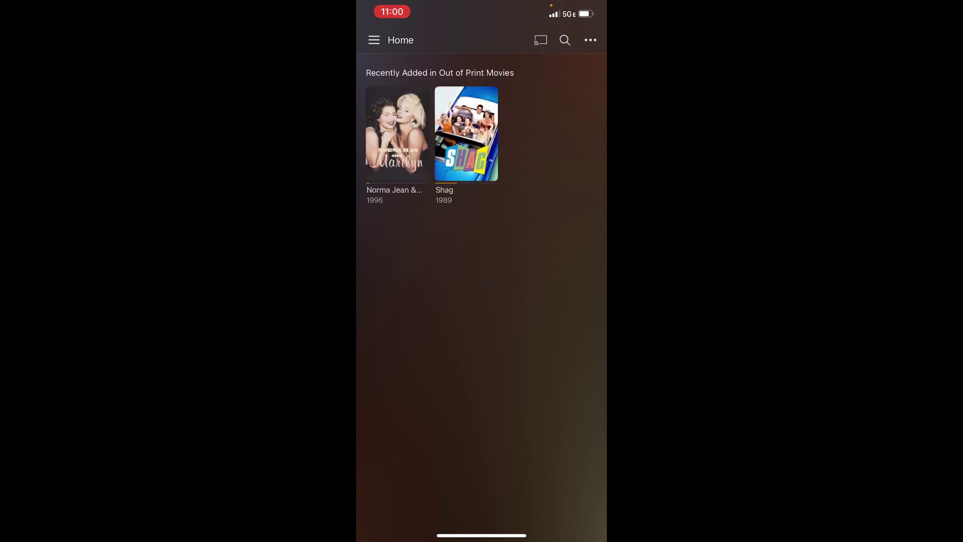
{"action": "scroll", "coordinate": [482, 296], "scroll_direction": "down", "scroll_amount": 2}
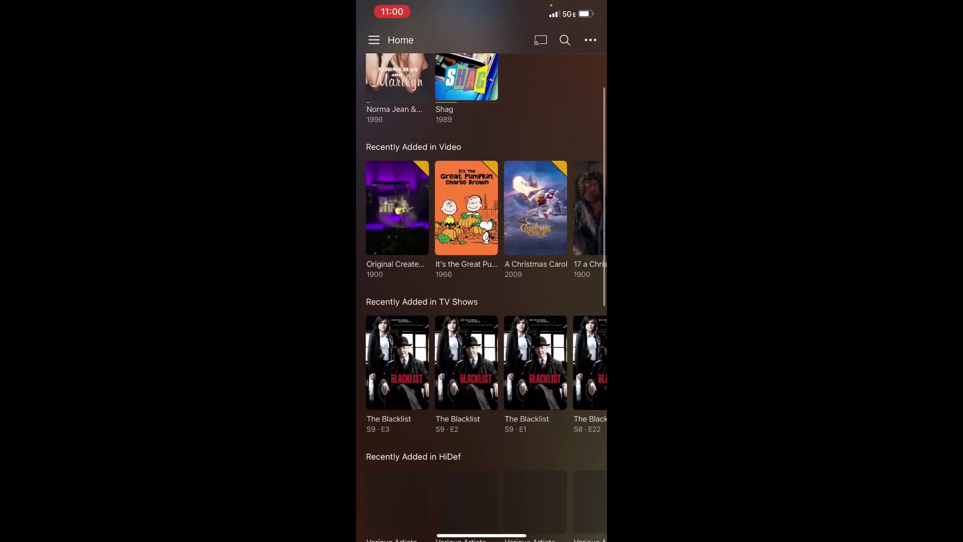
{"action": "left_click", "coordinate": [374, 40]}
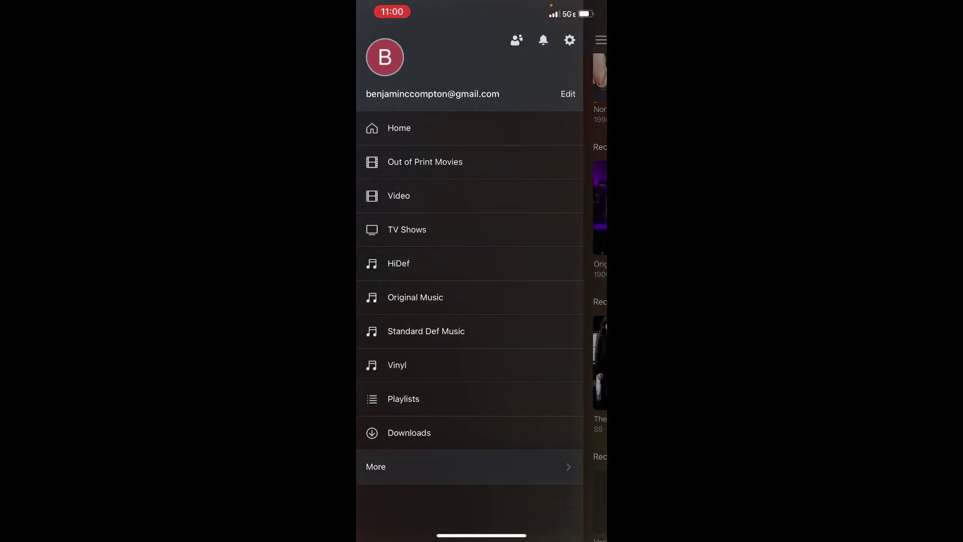
{"action": "scroll", "coordinate": [469, 298], "scroll_direction": "down", "scroll_amount": 1}
{"action": "left_click", "coordinate": [397, 365]}
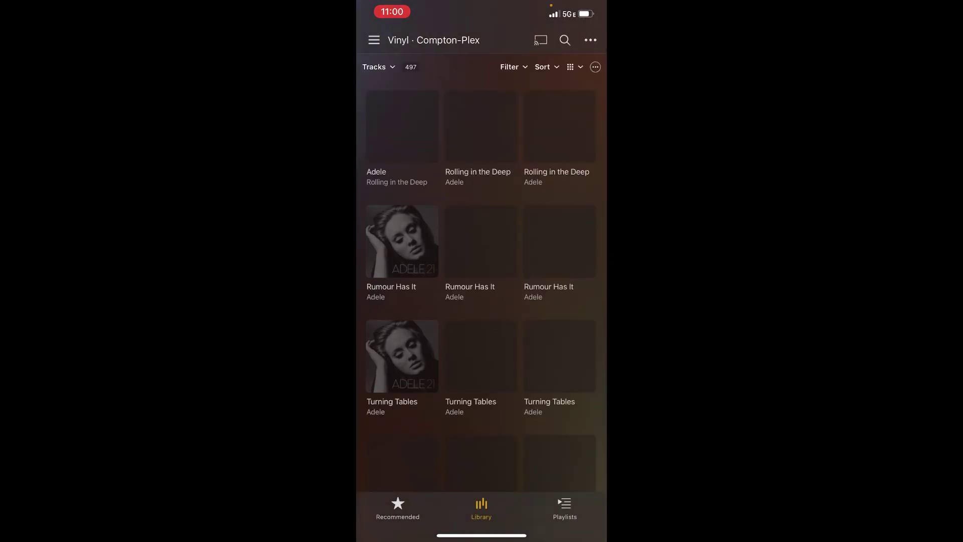
- Play Adele's 'Rumour Has It' and pause it at 0:03
{"action": "left_click", "coordinate": [478, 239]}
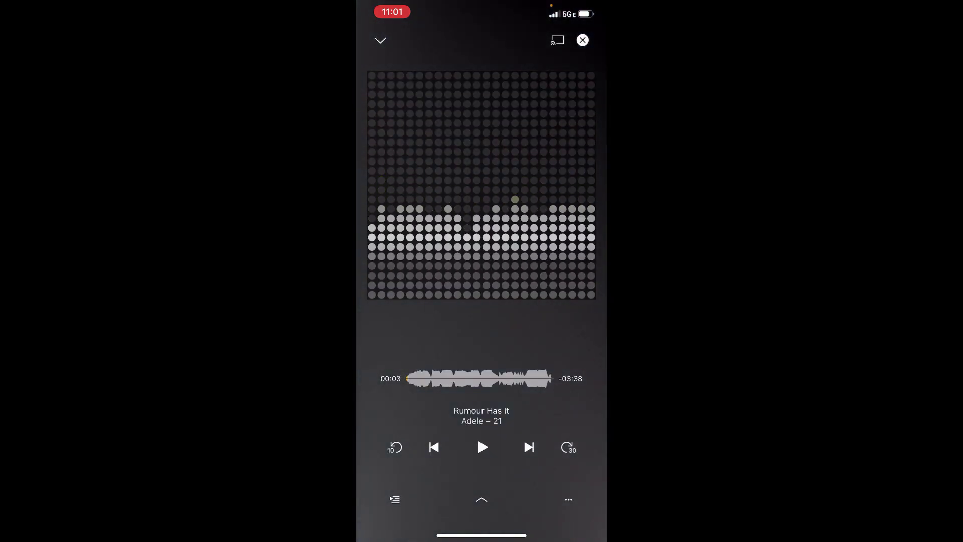
{"action": "left_click", "coordinate": [481, 447]}
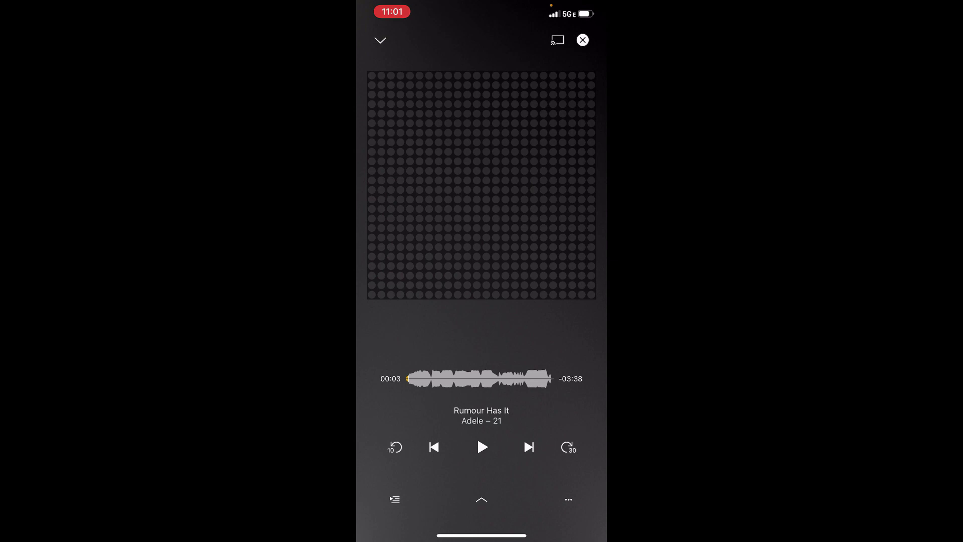
{"action": "left_click", "coordinate": [380, 40]}
- Leave Plex for the iOS Home Screen and relaunch Plexamp through Spotlight search
{"action": "left_click_drag", "start_coordinate": [481, 535], "coordinate": [522, 401]}
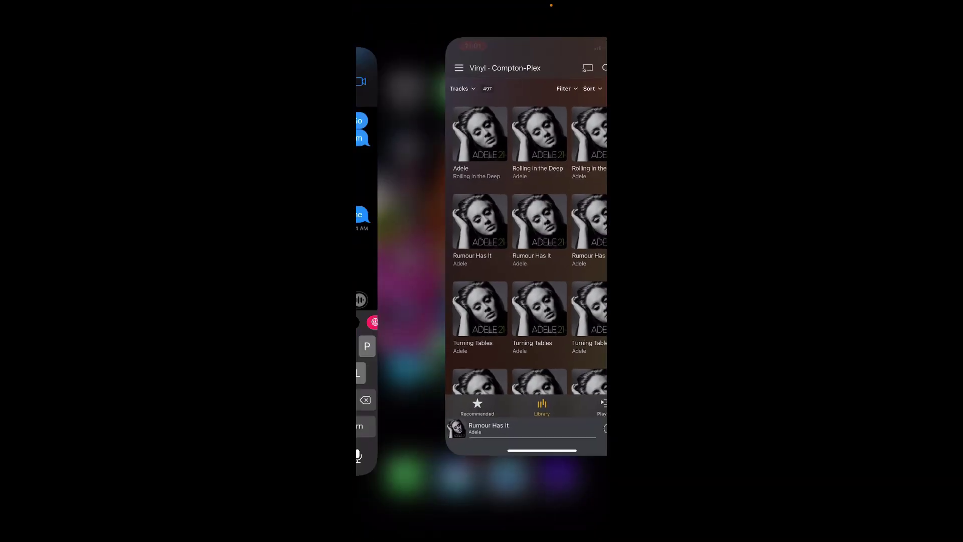
{"action": "left_click_drag", "start_coordinate": [482, 532], "coordinate": [482, 351]}
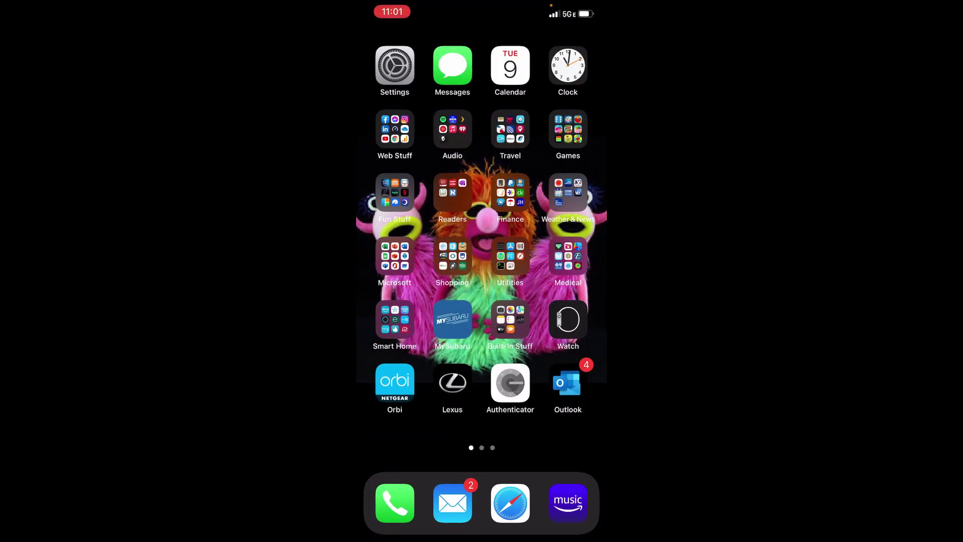
{"action": "left_click_drag", "start_coordinate": [482, 536], "coordinate": [481, 351]}
{"action": "left_click_drag", "start_coordinate": [452, 251], "coordinate": [527, 251]}
{"action": "left_click", "coordinate": [552, 251]}
{"action": "left_click_drag", "start_coordinate": [482, 536], "coordinate": [482, 301]}
{"action": "left_click_drag", "start_coordinate": [552, 251], "coordinate": [401, 251]}
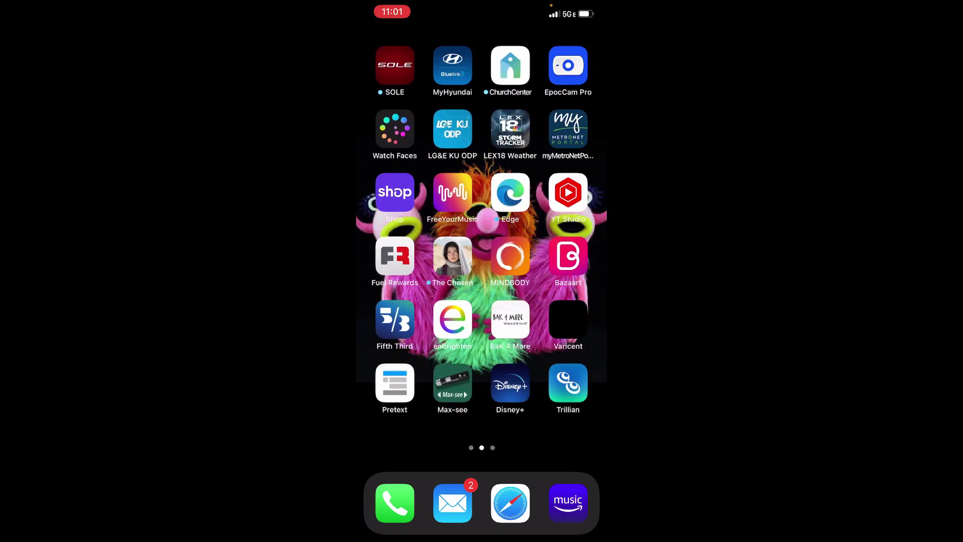
{"action": "left_click_drag", "start_coordinate": [552, 251], "coordinate": [602, 251]}
{"action": "left_click_drag", "start_coordinate": [482, 201], "coordinate": [482, 327]}
{"action": "left_click", "coordinate": [453, 95]}
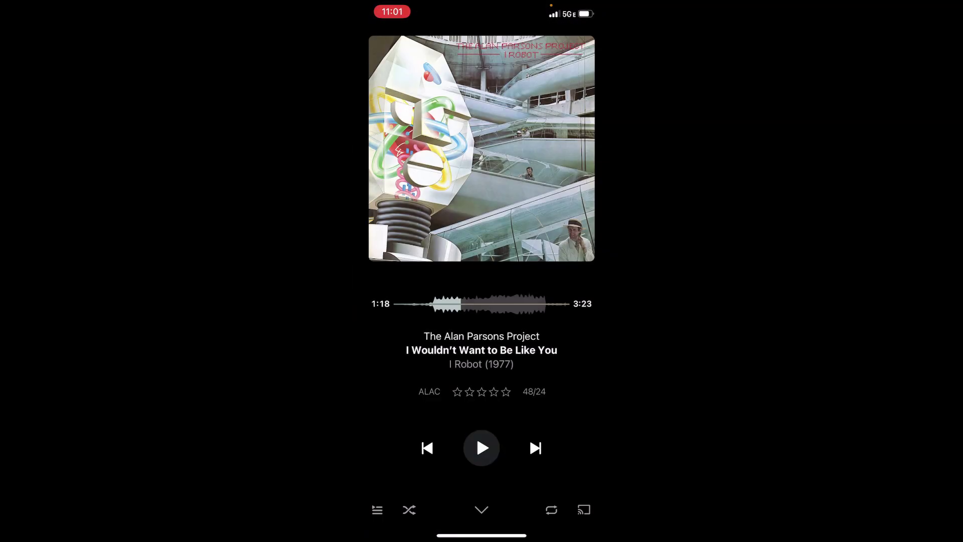
- Collapse the player and set Plexamp's music source to Vinyl (Compton-Plex)
{"action": "left_click", "coordinate": [482, 510]}
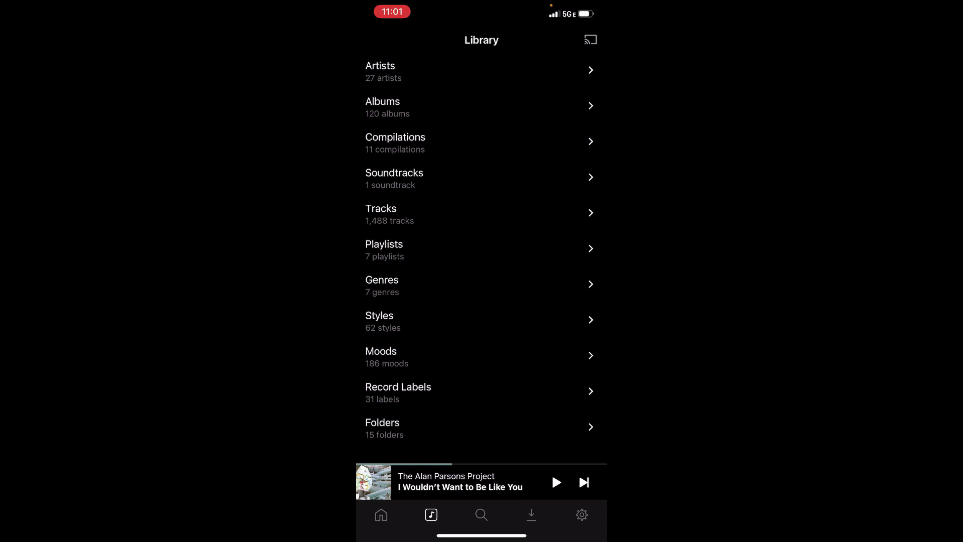
{"action": "left_click", "coordinate": [381, 515]}
{"action": "scroll", "coordinate": [481, 271], "scroll_direction": "down", "scroll_amount": 1}
{"action": "scroll", "coordinate": [482, 271], "scroll_direction": "up", "scroll_amount": 3}
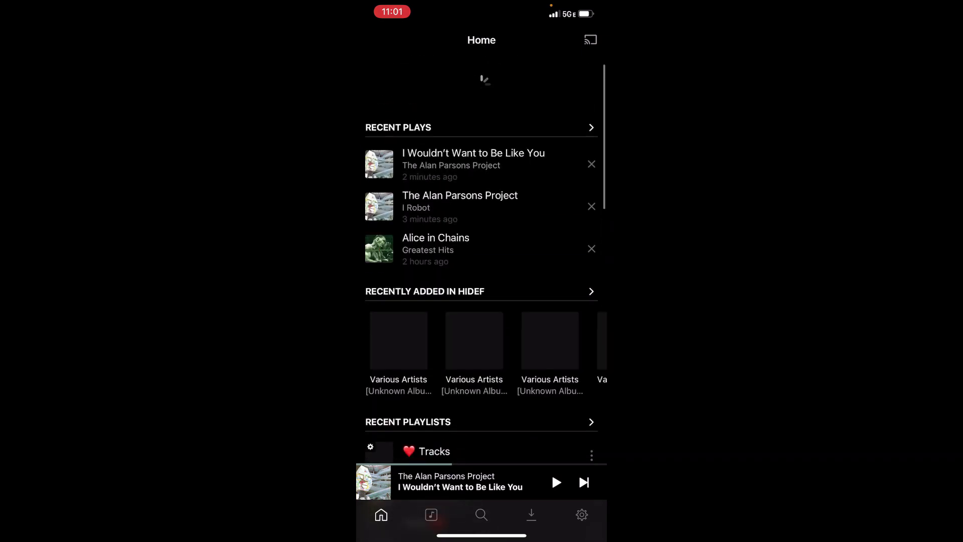
{"action": "left_click", "coordinate": [582, 514]}
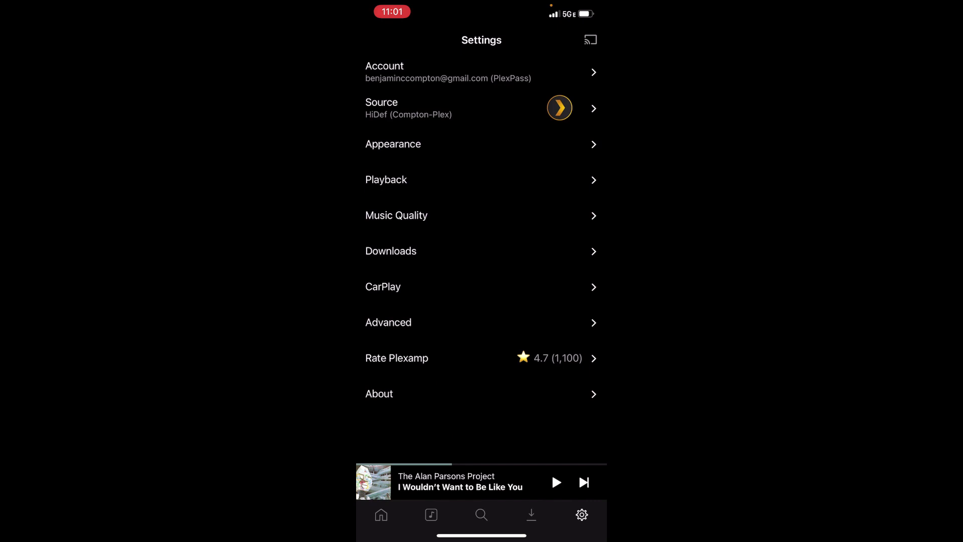
{"action": "left_click", "coordinate": [409, 108]}
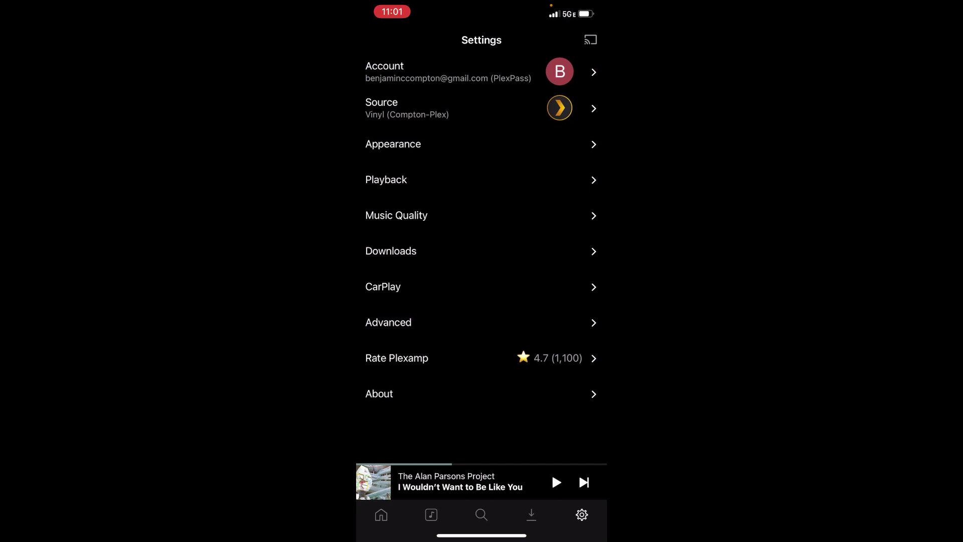
- Browse Home, then open the Vinyl Library showing 27 artists and 47 albums
{"action": "left_click", "coordinate": [381, 514]}
{"action": "scroll", "coordinate": [482, 251], "scroll_direction": "down", "scroll_amount": 10}
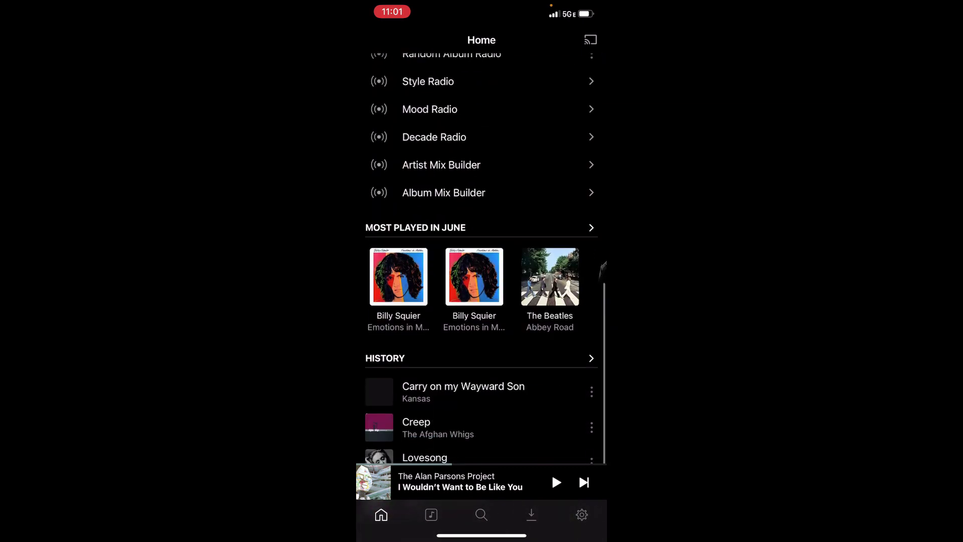
{"action": "scroll", "coordinate": [482, 251], "scroll_direction": "up", "scroll_amount": 10}
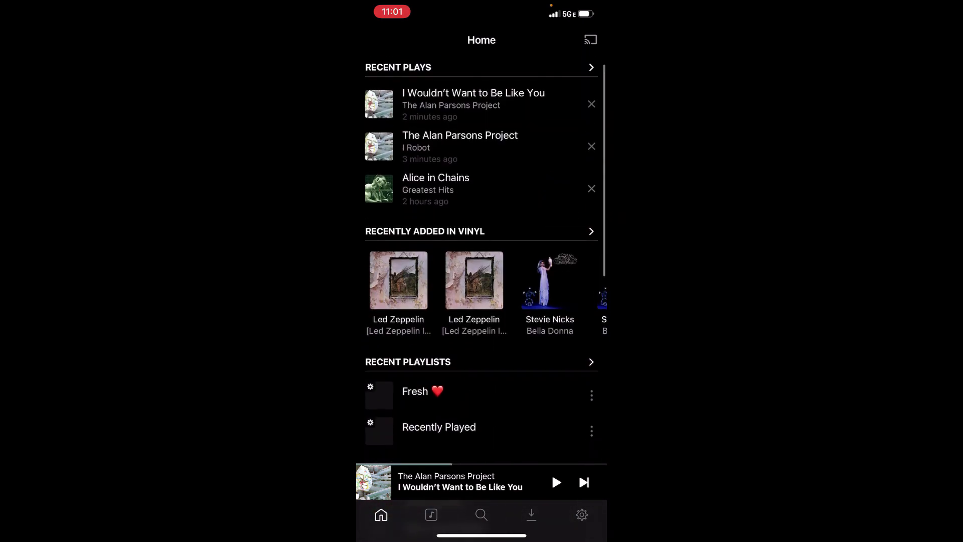
{"action": "left_click", "coordinate": [431, 514]}
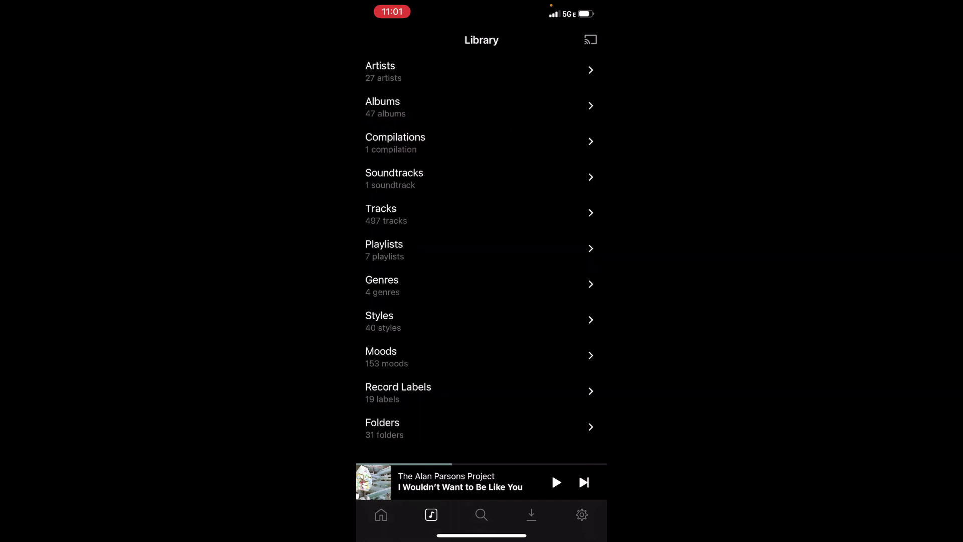
- Open Adele's 21 album and play 'Rolling in the Deep'
{"action": "left_click", "coordinate": [383, 106]}
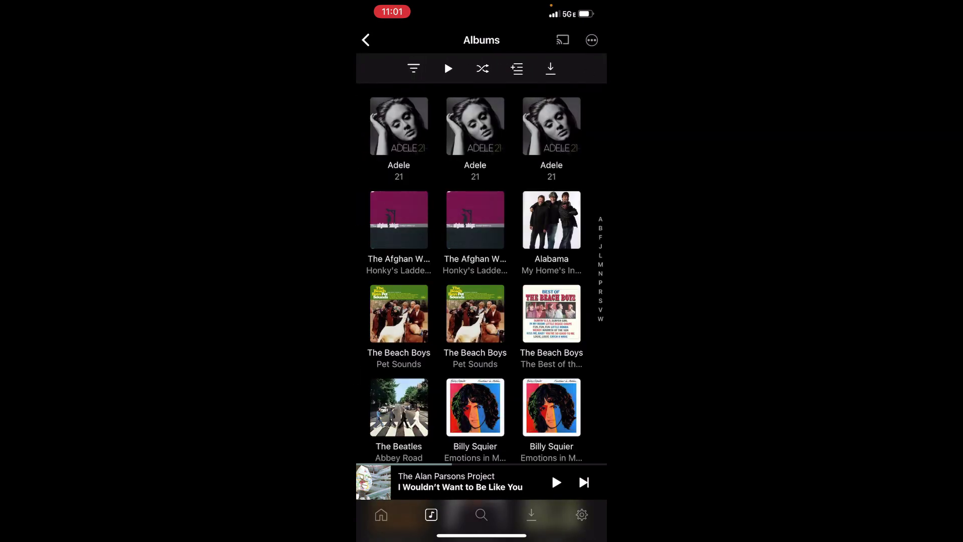
{"action": "left_click", "coordinate": [399, 131]}
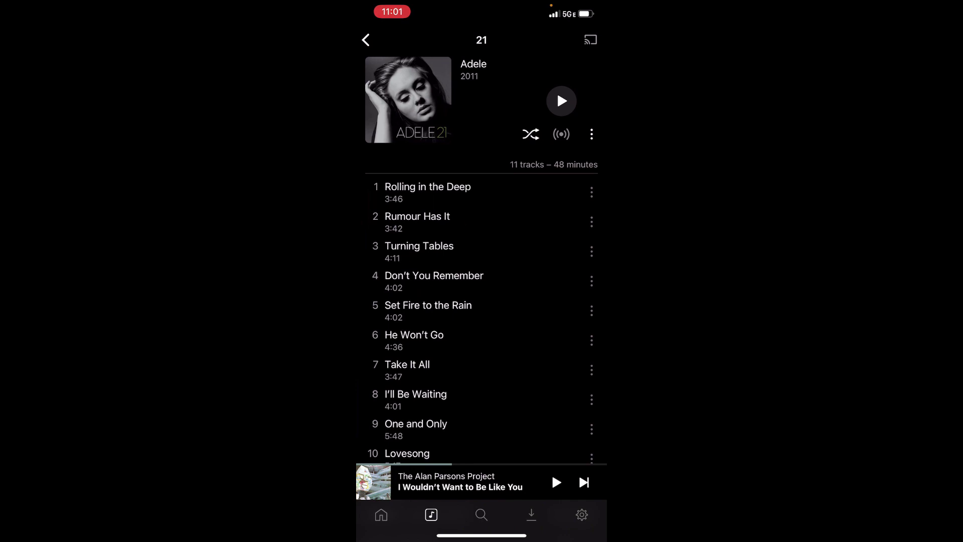
{"action": "left_click", "coordinate": [592, 192]}
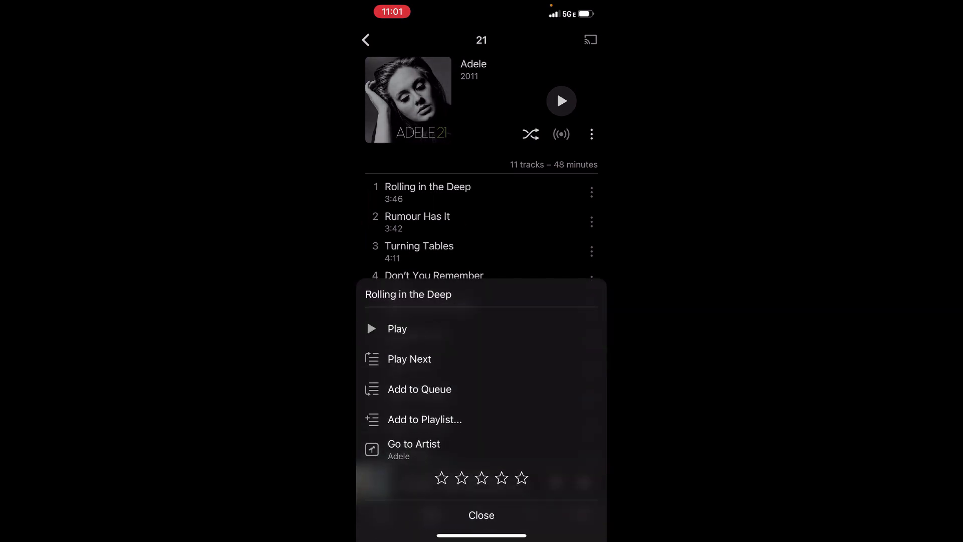
{"action": "left_click", "coordinate": [398, 329]}
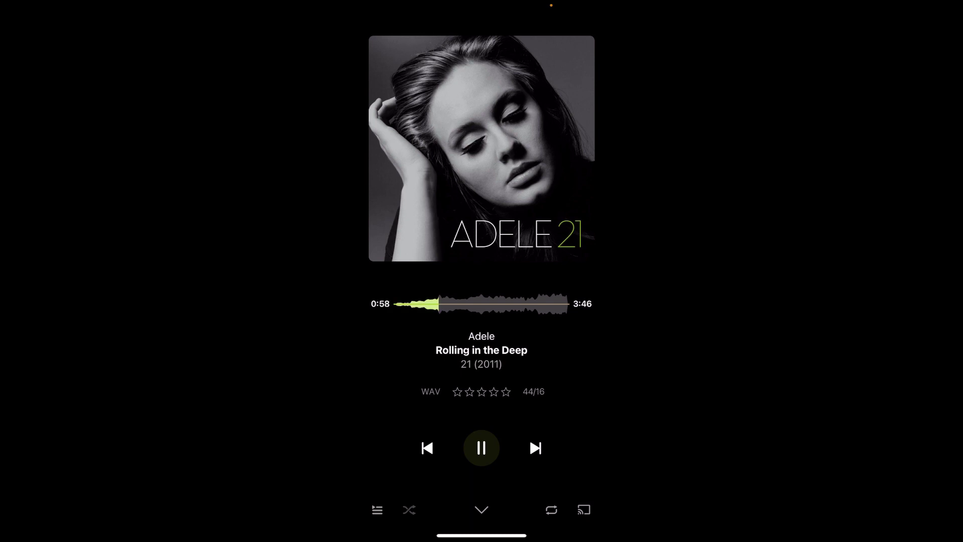
{"action": "key", "text": "XF86AudioRaiseVolume"}
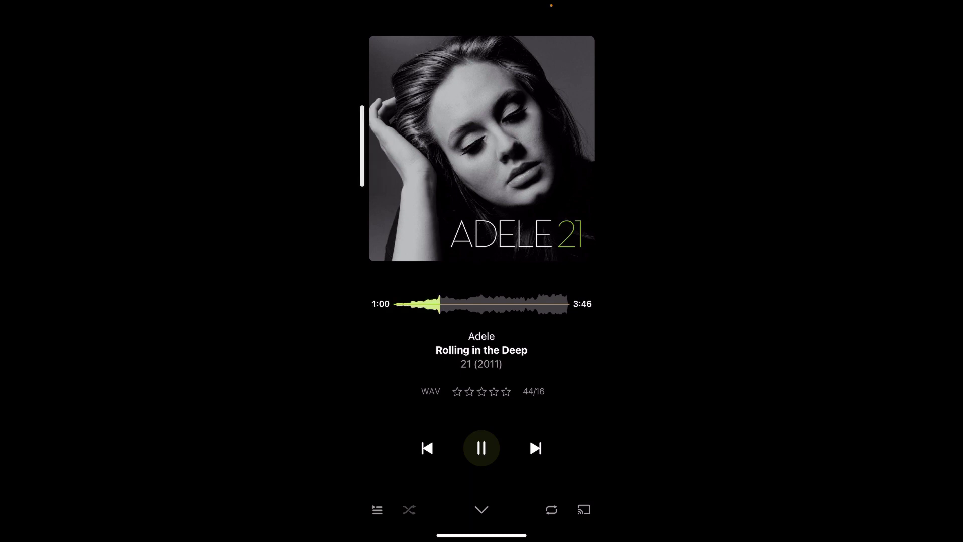
- Pause 'Rolling in the Deep' at 1:02 and return to the Vinyl Albums grid
{"action": "left_click", "coordinate": [477, 435]}
{"action": "left_click_drag", "start_coordinate": [477, 434], "coordinate": [477, 454]}
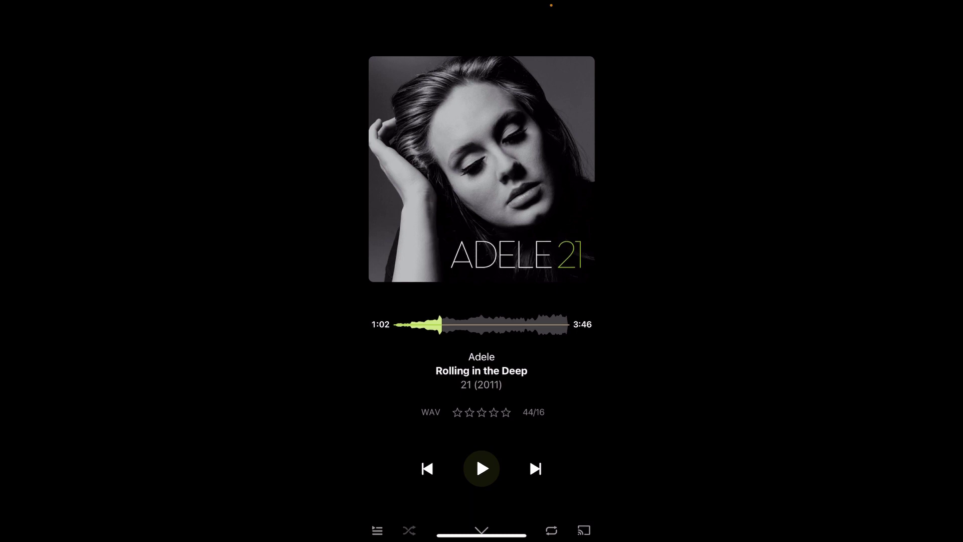
{"action": "left_click_drag", "start_coordinate": [476, 455], "coordinate": [477, 507]}
{"action": "left_click_drag", "start_coordinate": [358, 251], "coordinate": [602, 250]}
{"action": "scroll", "coordinate": [477, 251], "scroll_direction": "down", "scroll_amount": 5}
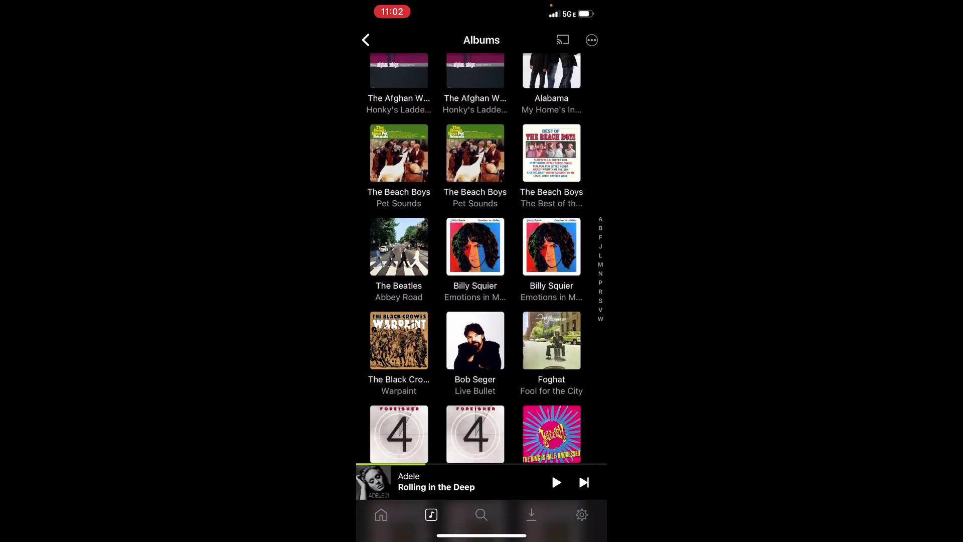
- Open The Afghan Whigs' Honky's Ladder EP, play and pause Honky's Ladder, then go back
{"action": "scroll", "coordinate": [482, 271], "scroll_direction": "down", "scroll_amount": 10}
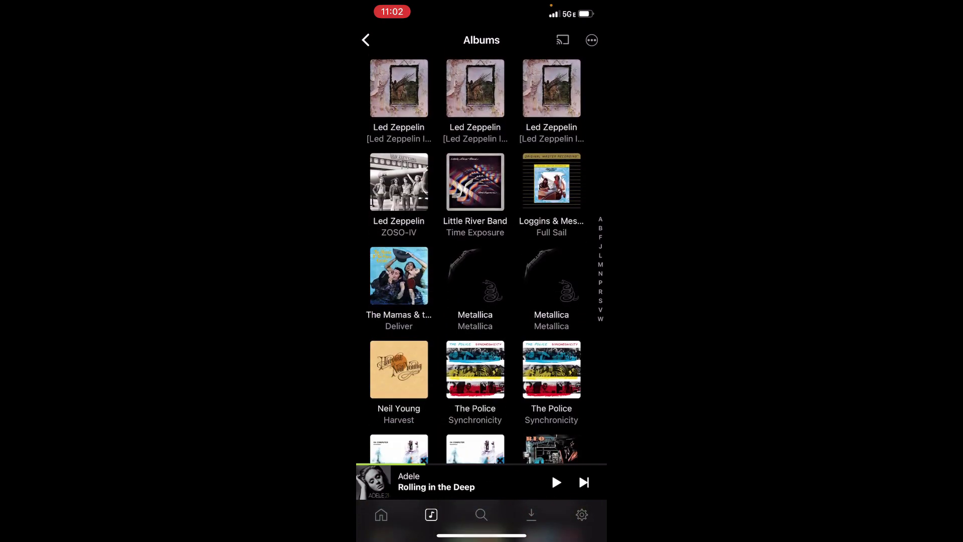
{"action": "scroll", "coordinate": [482, 271], "scroll_direction": "down", "scroll_amount": 2}
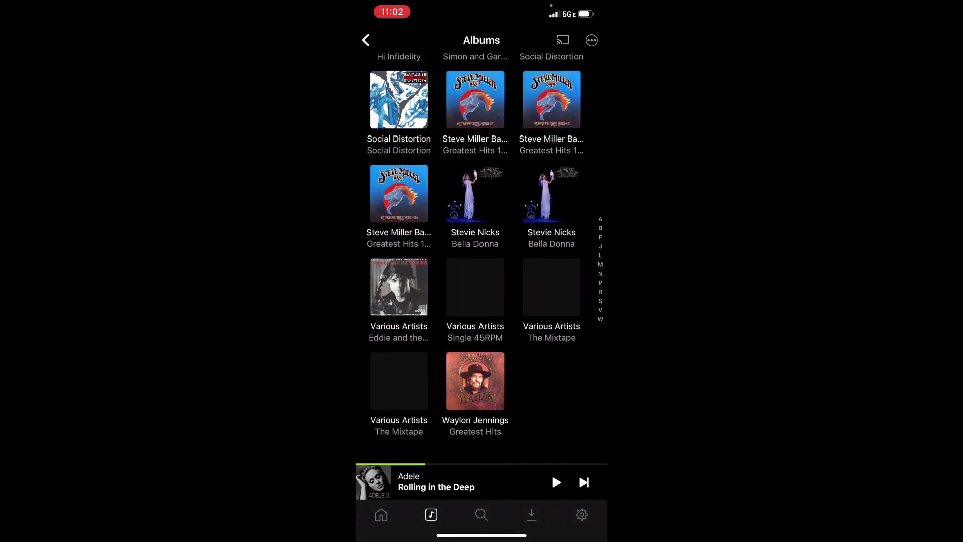
{"action": "scroll", "coordinate": [482, 271], "scroll_direction": "up", "scroll_amount": 10}
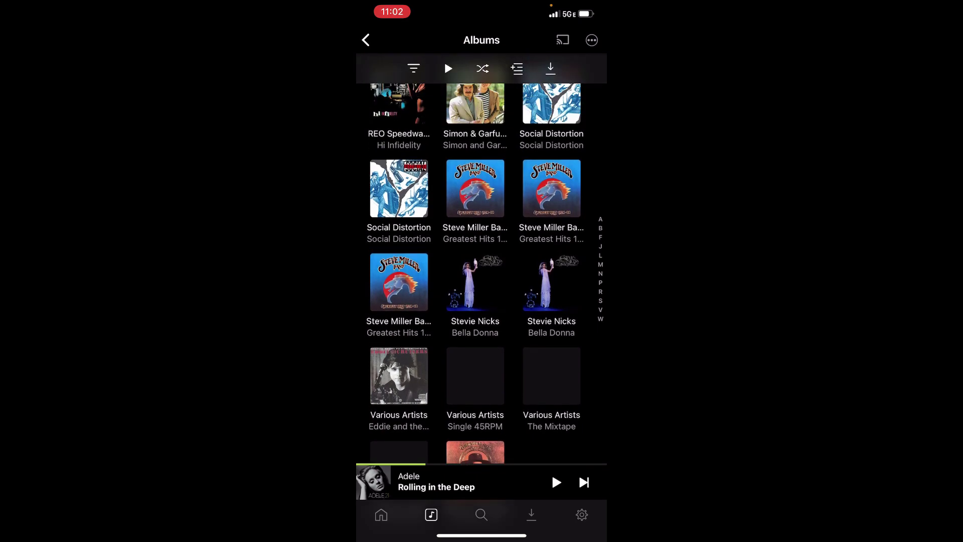
{"action": "scroll", "coordinate": [482, 271], "scroll_direction": "up", "scroll_amount": 15}
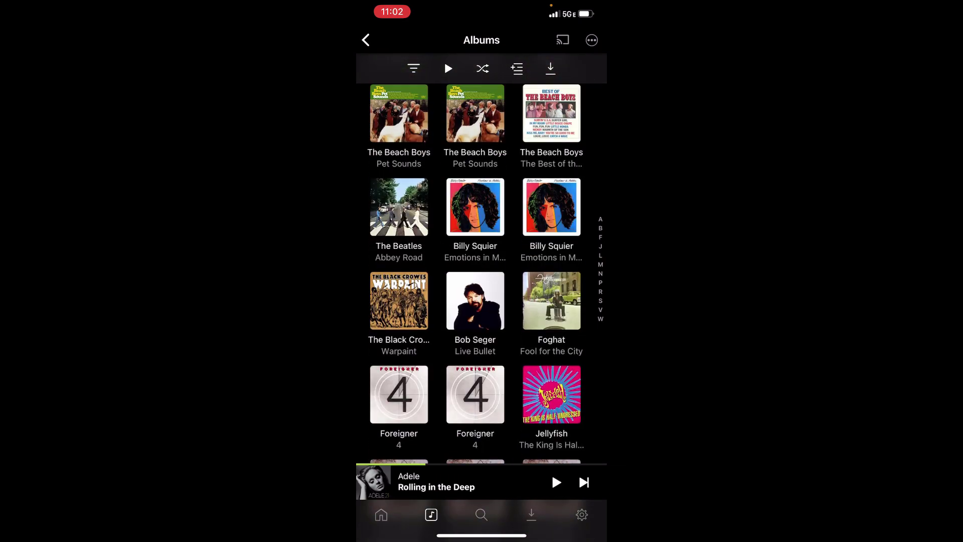
{"action": "scroll", "coordinate": [476, 261], "scroll_direction": "down", "scroll_amount": 1}
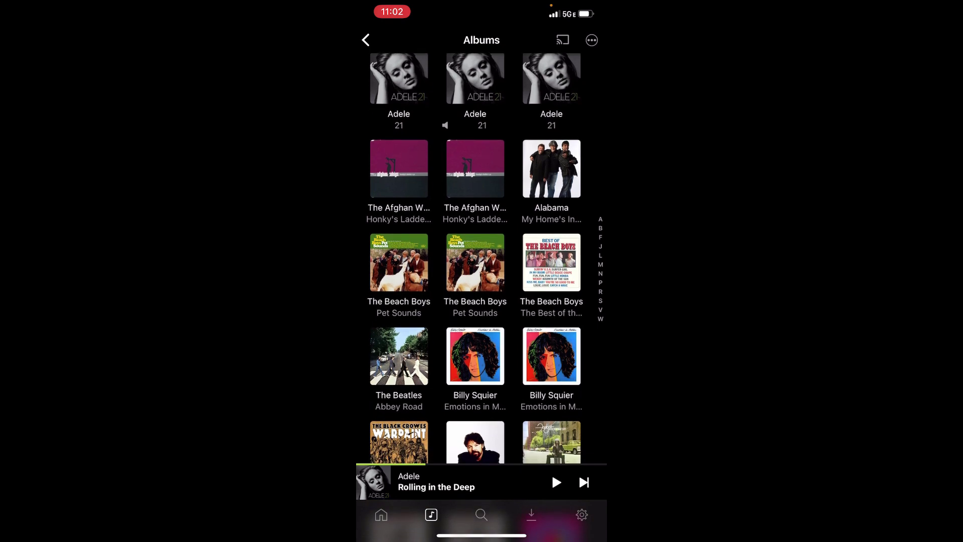
{"action": "left_click", "coordinate": [399, 168]}
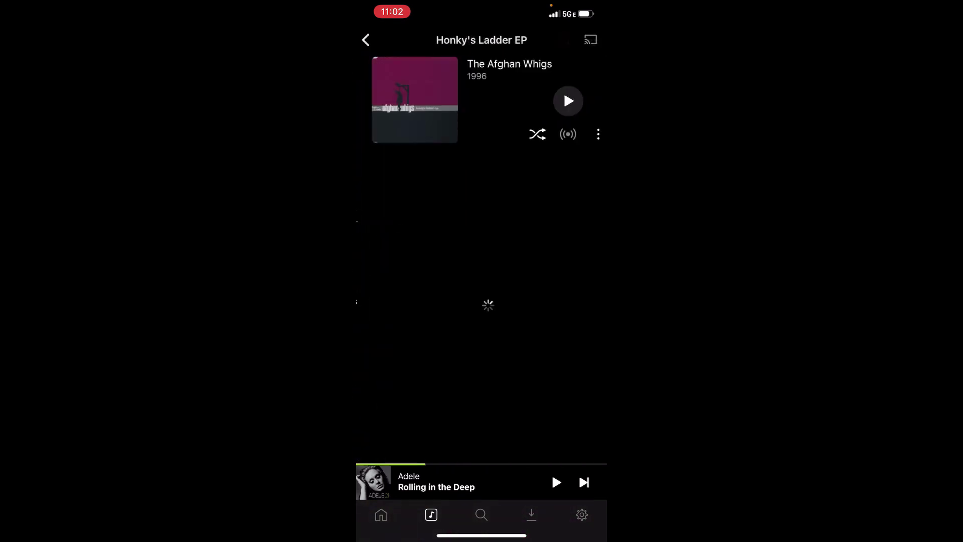
{"action": "left_click", "coordinate": [561, 101]}
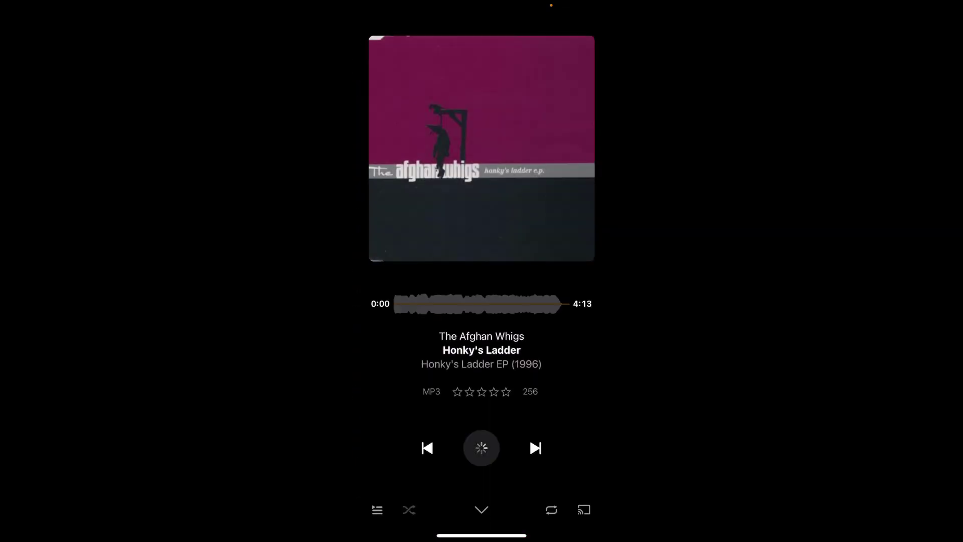
{"action": "left_click", "coordinate": [476, 434]}
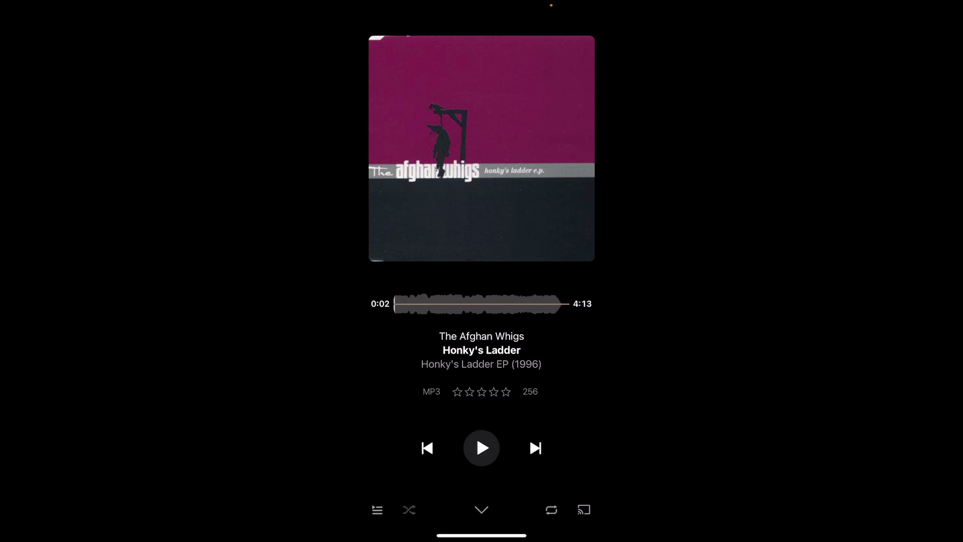
{"action": "left_click", "coordinate": [482, 510]}
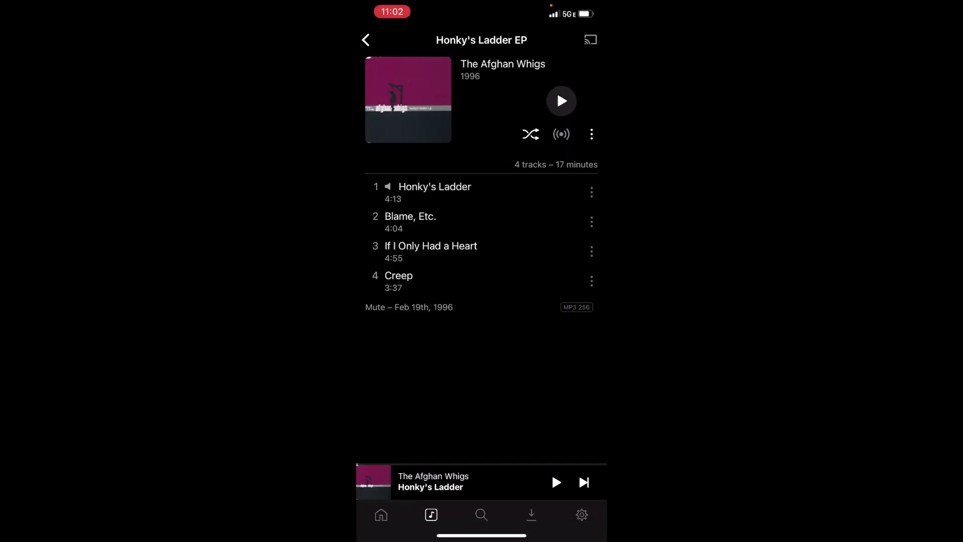
{"action": "left_click", "coordinate": [366, 40]}
- Reopen the EP, play Honky's Ladder again, pause it, and return to Albums
{"action": "left_click", "coordinate": [397, 168]}
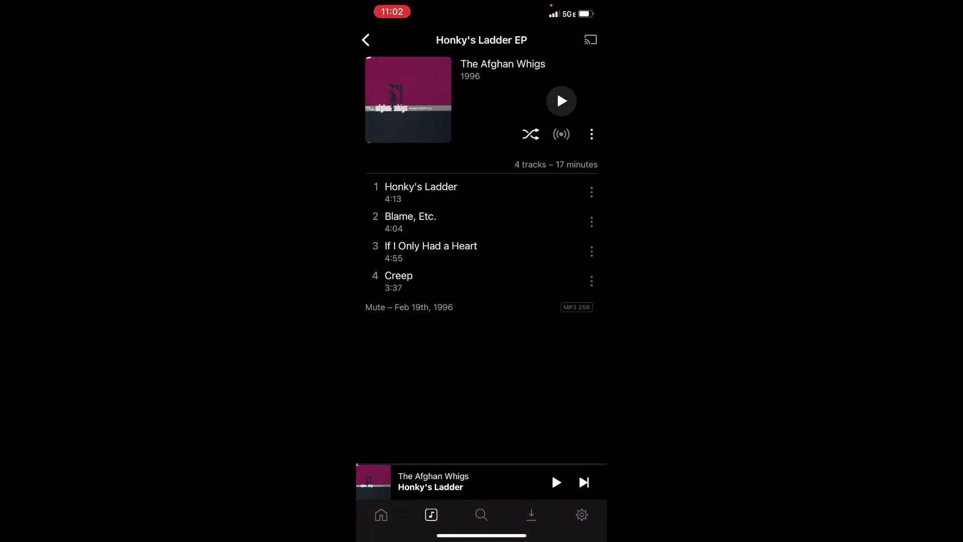
{"action": "left_click", "coordinate": [421, 191]}
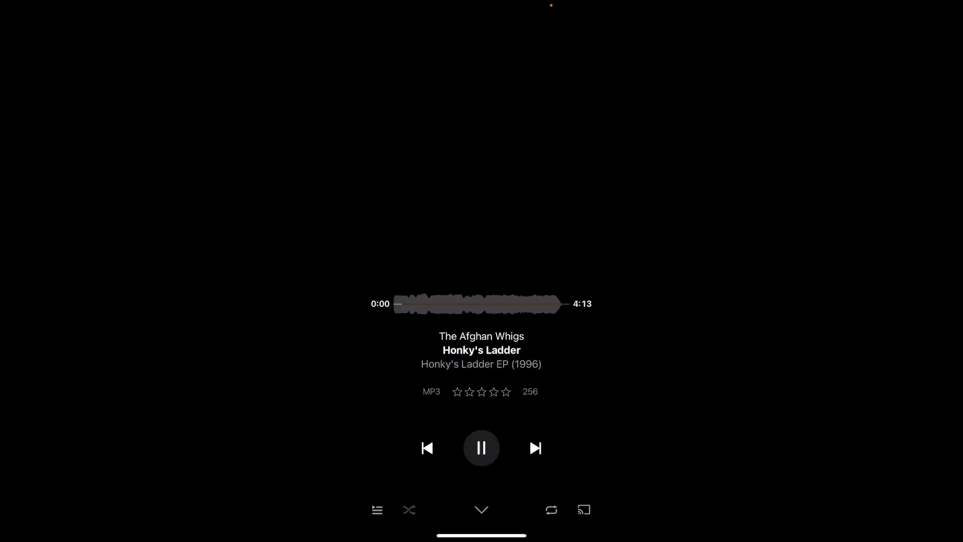
{"action": "left_click", "coordinate": [481, 447]}
{"action": "left_click", "coordinate": [482, 510]}
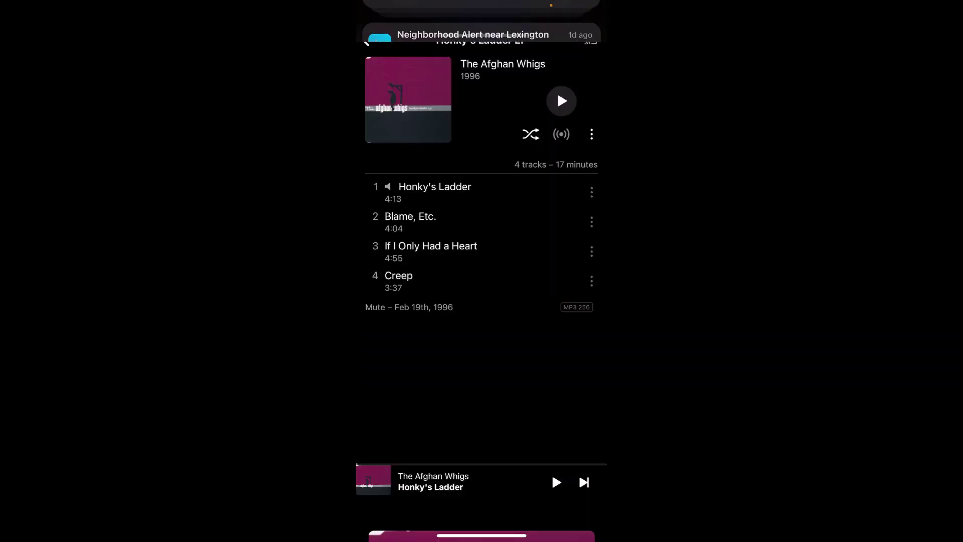
{"action": "left_click", "coordinate": [366, 39]}
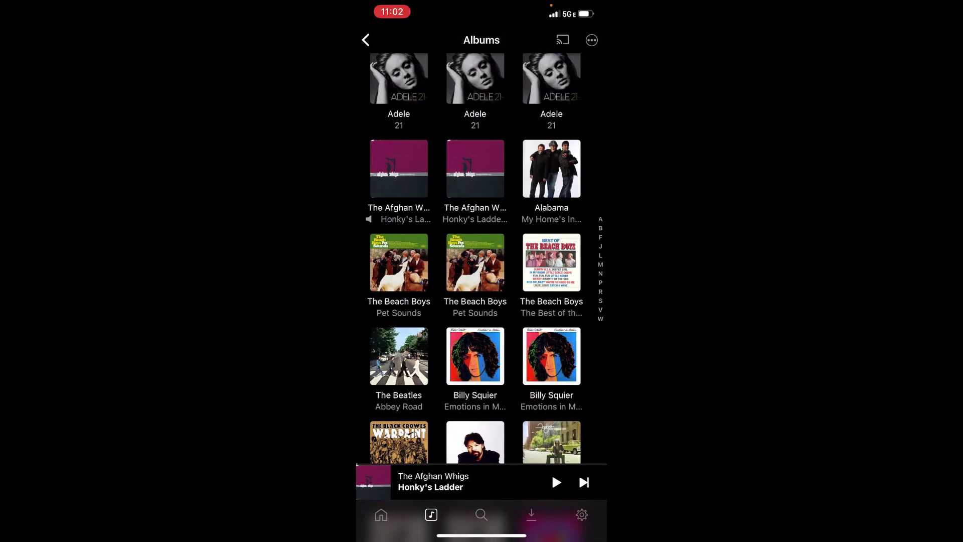
- Play Honky's Ladder once more, pausing at 0:02 with the EP album page showing
{"action": "left_click", "coordinate": [399, 168]}
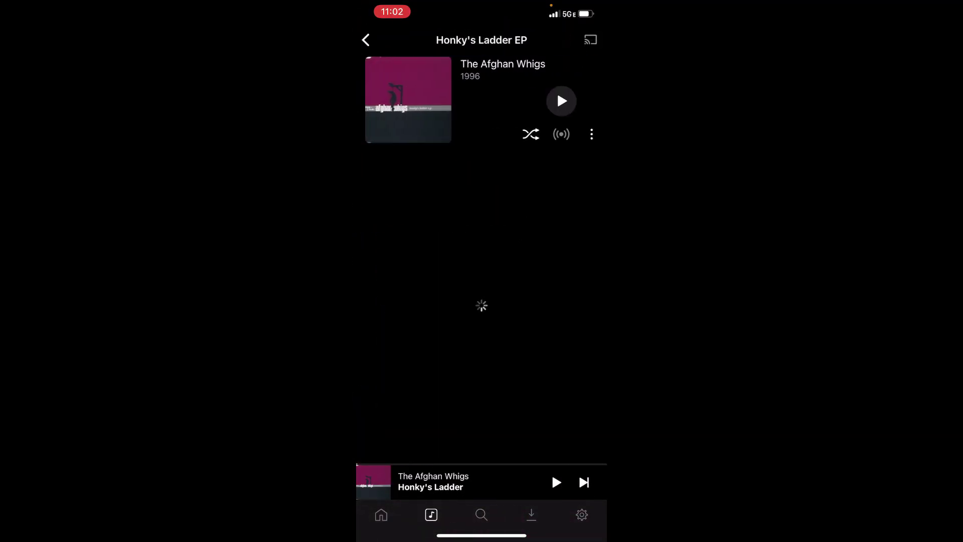
{"action": "left_click", "coordinate": [421, 186]}
{"action": "left_click", "coordinate": [477, 435]}
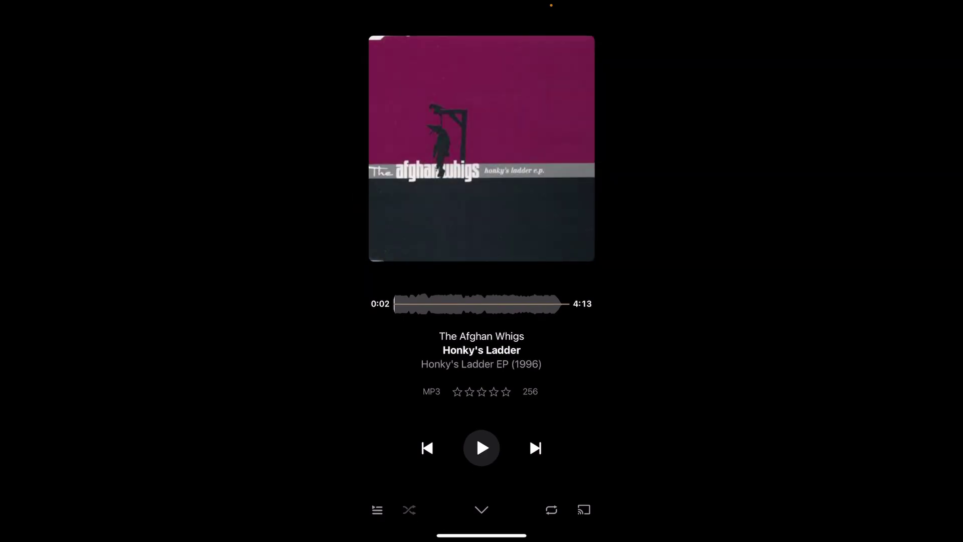
{"action": "left_click_drag", "start_coordinate": [477, 434], "coordinate": [476, 507]}
{"action": "scroll", "coordinate": [480, 201], "scroll_direction": "down", "scroll_amount": 1}
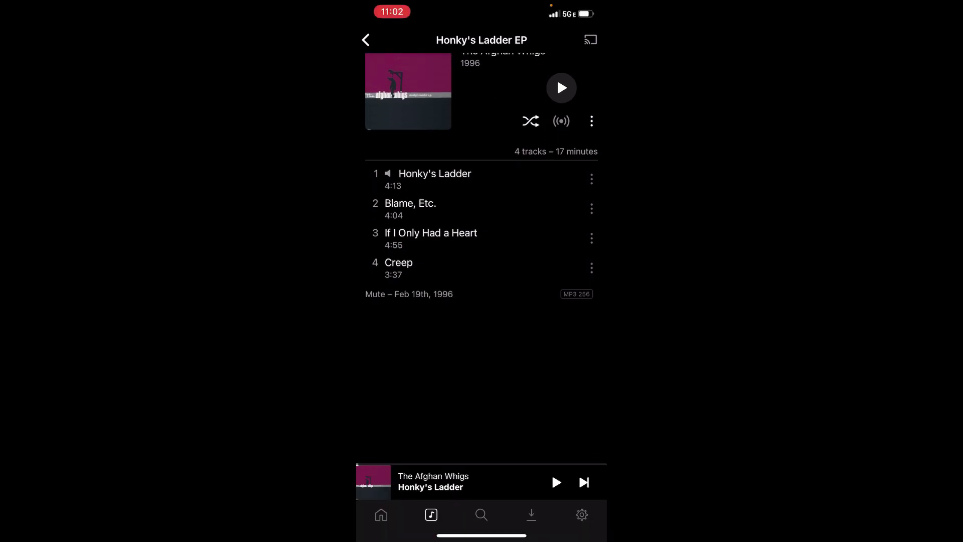
- Open Billy Squier's Emotions in Motion album and scroll through its tracks
{"action": "left_click", "coordinate": [365, 40]}
{"action": "scroll", "coordinate": [481, 251], "scroll_direction": "down", "scroll_amount": 5}
{"action": "left_click", "coordinate": [477, 193]}
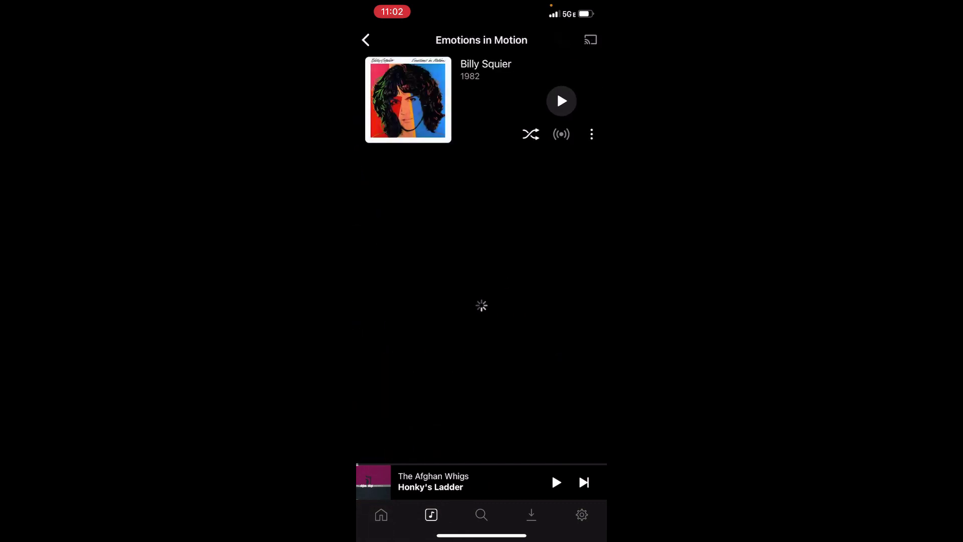
{"action": "scroll", "coordinate": [481, 251], "scroll_direction": "down", "scroll_amount": 6}
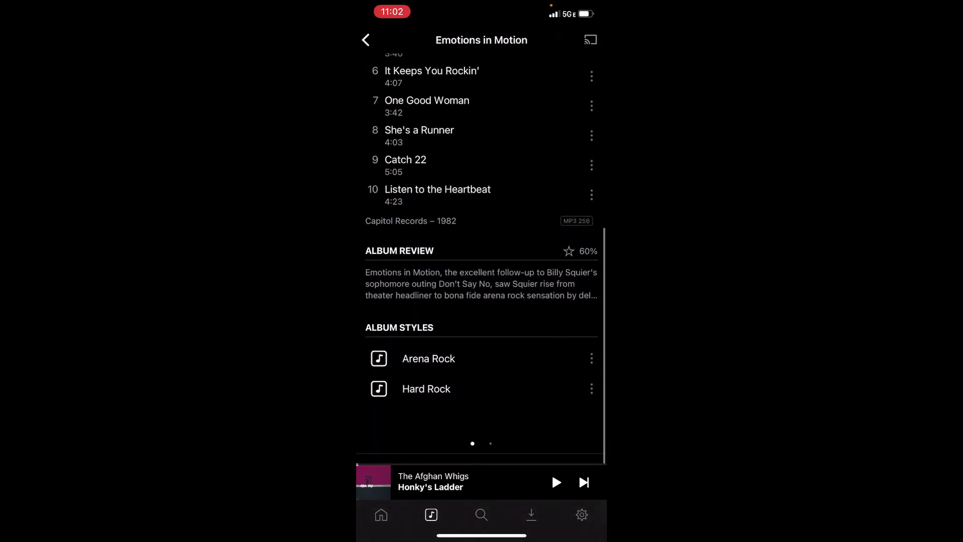
{"action": "left_click", "coordinate": [365, 39]}
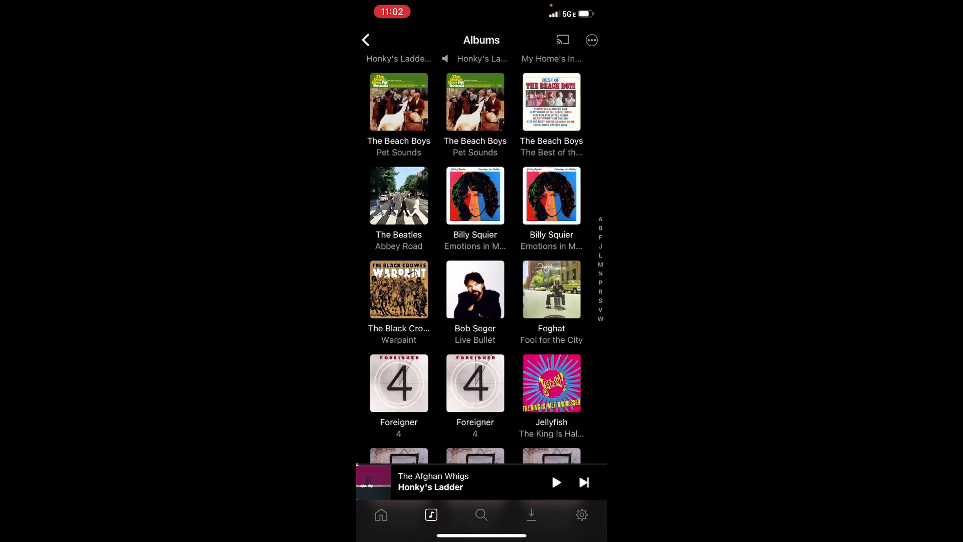
- Reopen Emotions in Motion to view its Album Review and Styles, then browse the Albums grid
{"action": "left_click", "coordinate": [478, 193]}
{"action": "scroll", "coordinate": [481, 301], "scroll_direction": "down", "scroll_amount": 5}
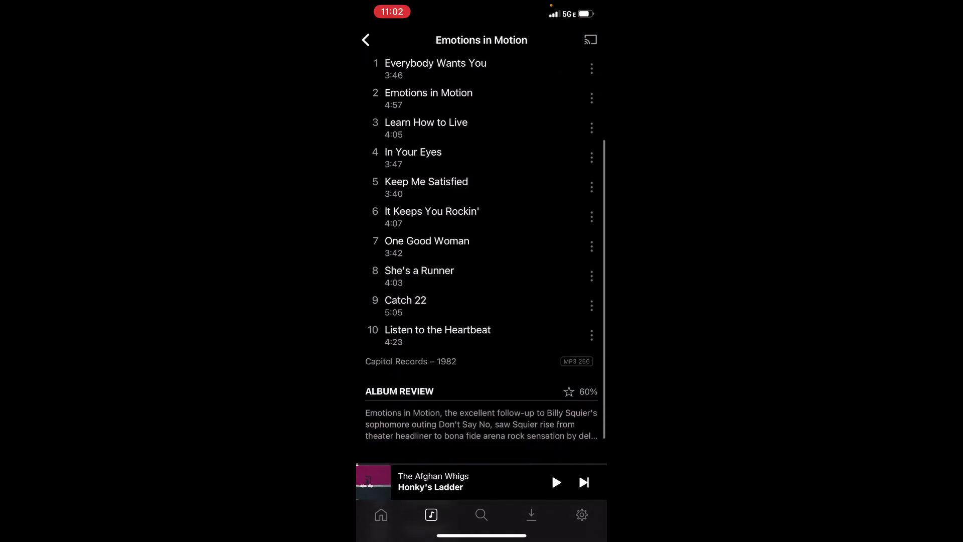
{"action": "scroll", "coordinate": [481, 301], "scroll_direction": "up", "scroll_amount": 6}
{"action": "left_click", "coordinate": [365, 39]}
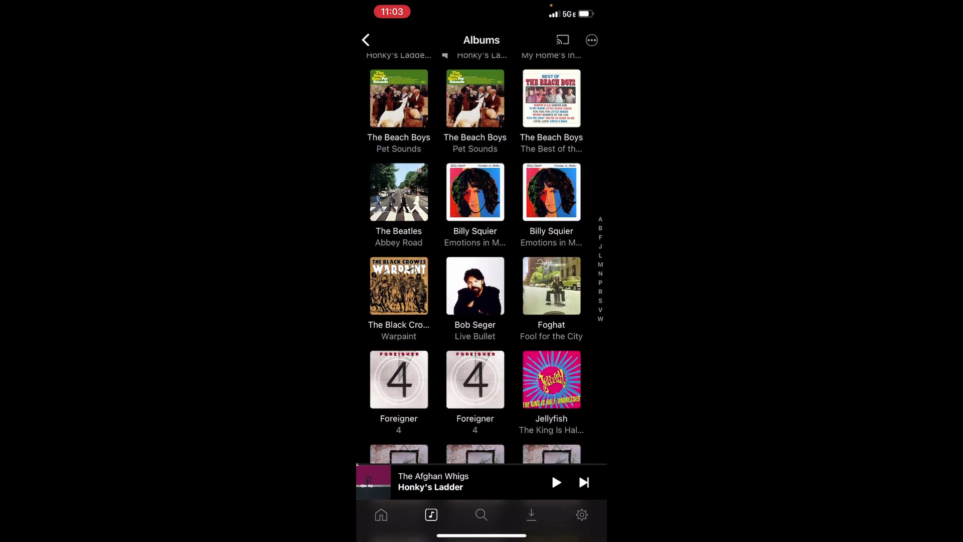
{"action": "scroll", "coordinate": [480, 261], "scroll_direction": "down", "scroll_amount": 10}
{"action": "scroll", "coordinate": [481, 281], "scroll_direction": "down", "scroll_amount": 6}
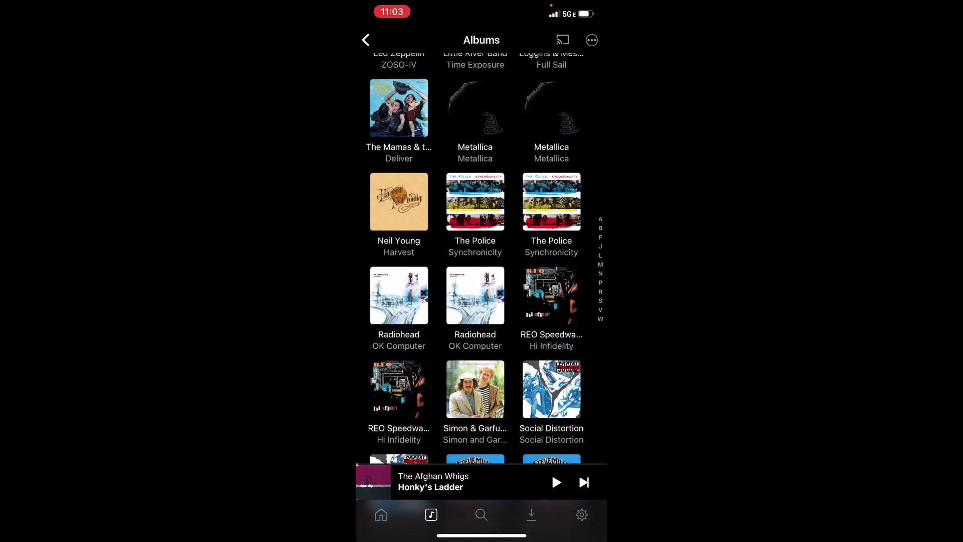
{"action": "scroll", "coordinate": [480, 260], "scroll_direction": "down", "scroll_amount": 4}
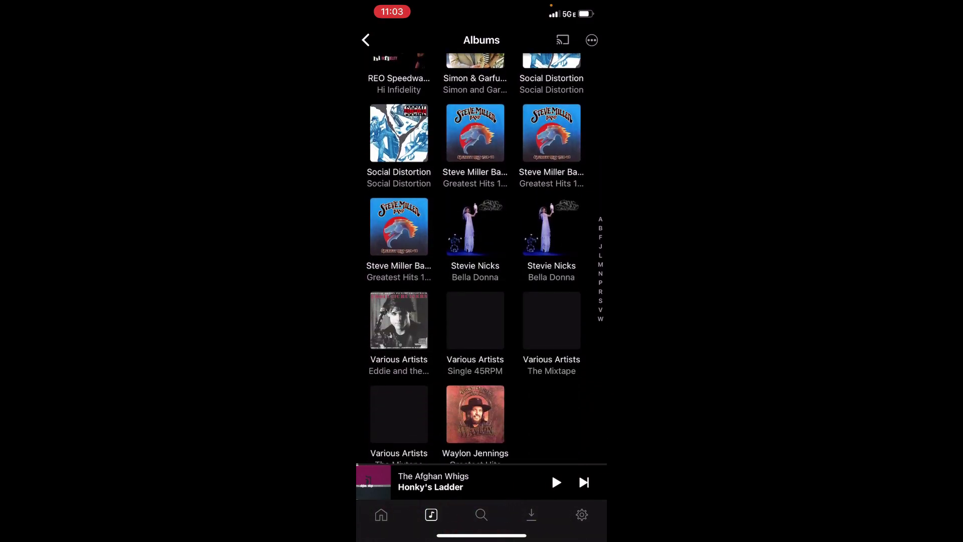
{"action": "scroll", "coordinate": [481, 260], "scroll_direction": "up", "scroll_amount": 15}
- Return to the music library overview and open its list of all tracks
{"action": "left_click", "coordinate": [366, 39]}
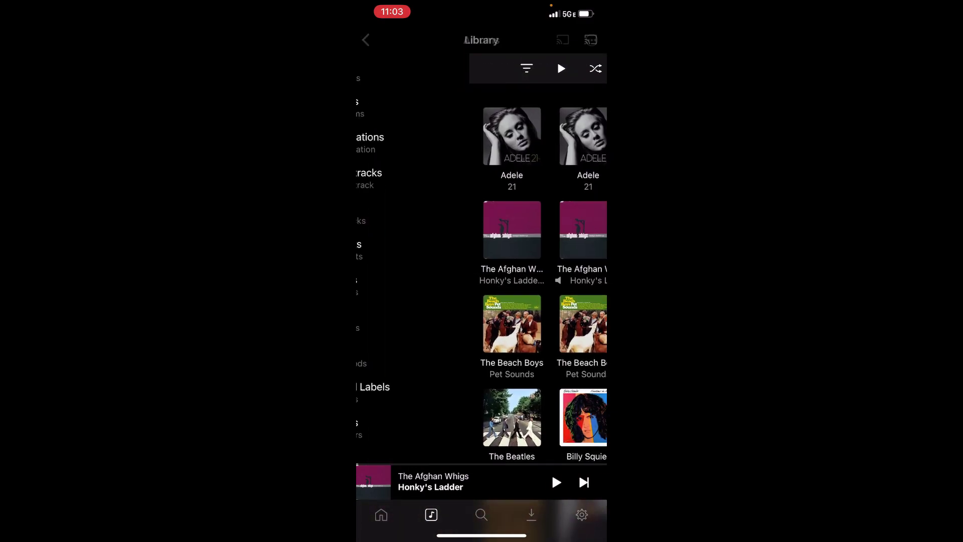
{"action": "left_click", "coordinate": [382, 213]}
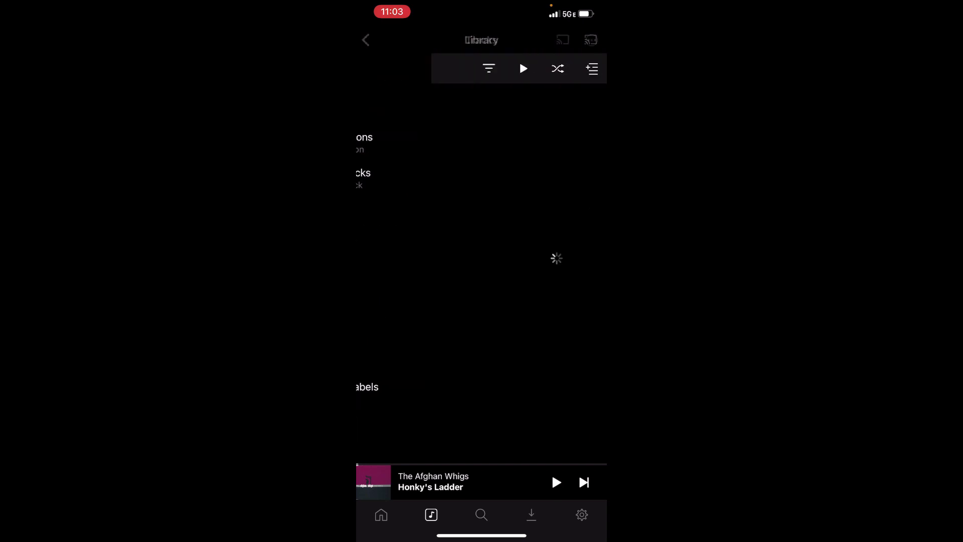
{"action": "scroll", "coordinate": [482, 281], "scroll_direction": "down", "scroll_amount": 12}
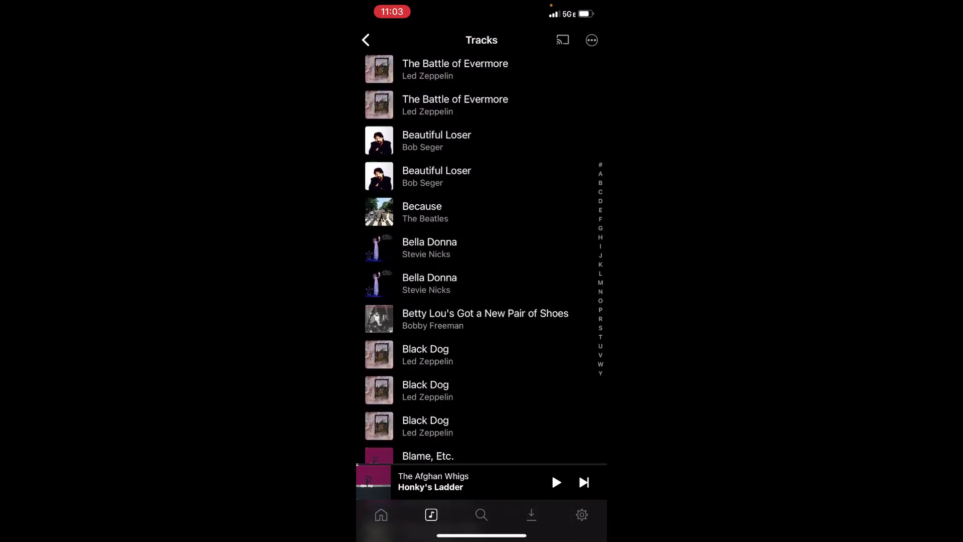
{"action": "scroll", "coordinate": [482, 282], "scroll_direction": "up", "scroll_amount": 1}
- Jump from The Battle of Evermore to the Led Zeppelin IV album page and scroll through its details
{"action": "left_click", "coordinate": [456, 128]}
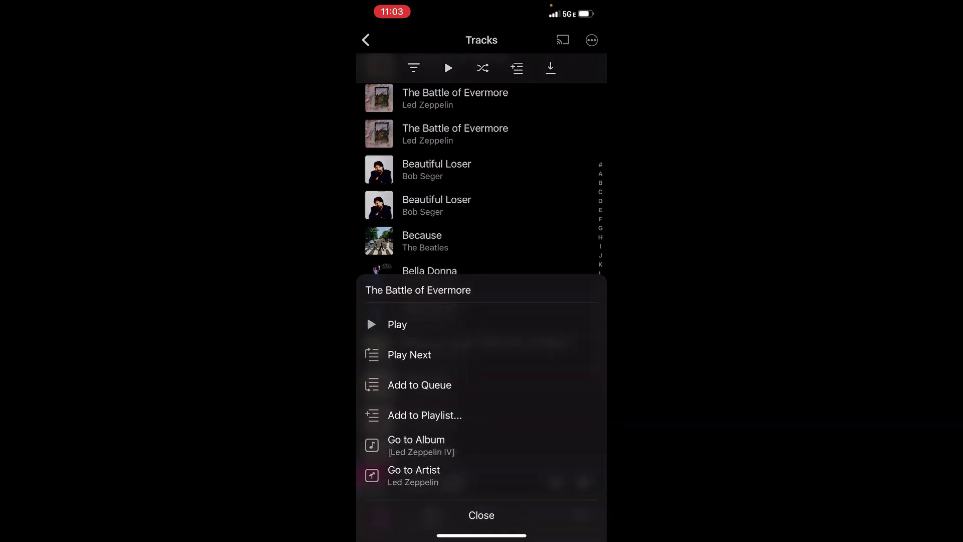
{"action": "left_click", "coordinate": [416, 445]}
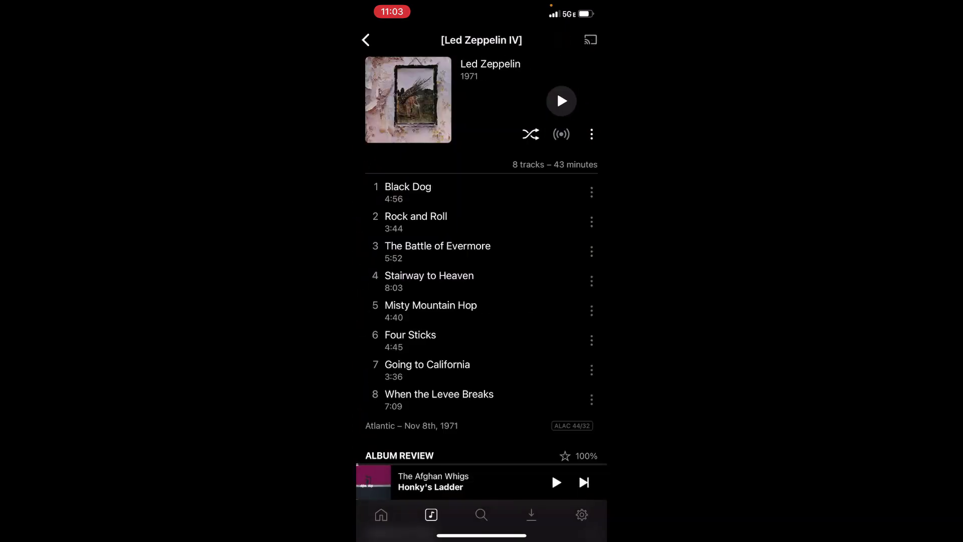
{"action": "scroll", "coordinate": [482, 282], "scroll_direction": "down", "scroll_amount": 1}
{"action": "scroll", "coordinate": [481, 281], "scroll_direction": "down", "scroll_amount": 2}
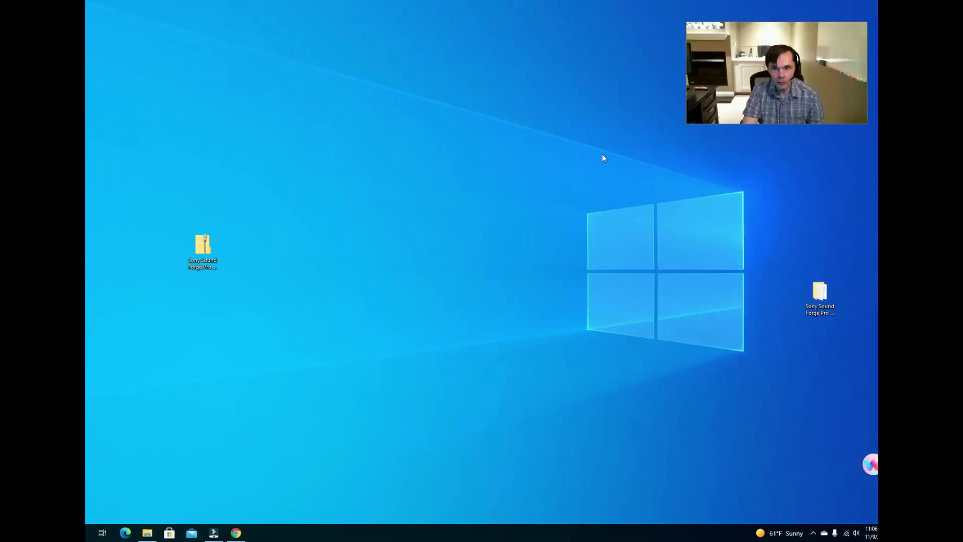
- Close the Chrome window and launch Plex Web from the Plex Media Server tray icon
{"action": "right_click", "coordinate": [241, 536]}
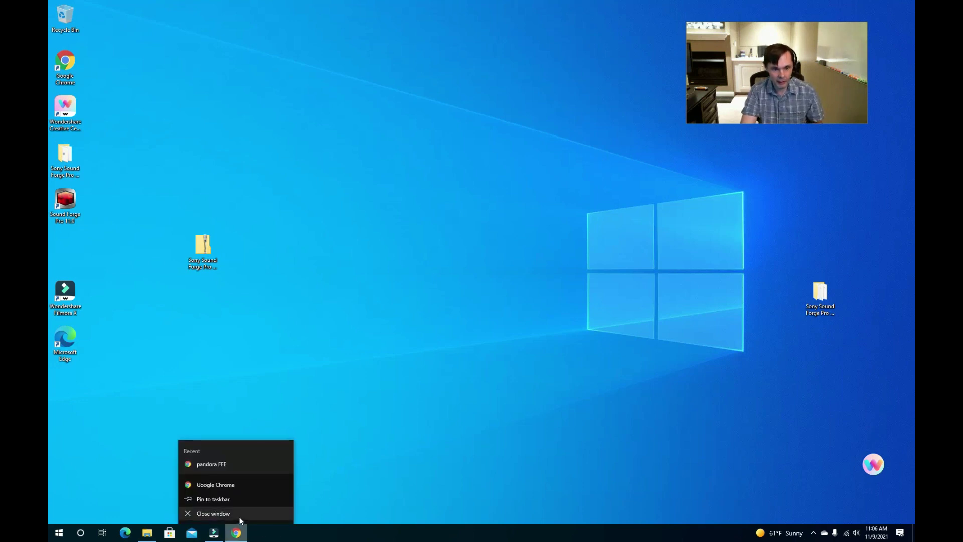
{"action": "left_click", "coordinate": [240, 518]}
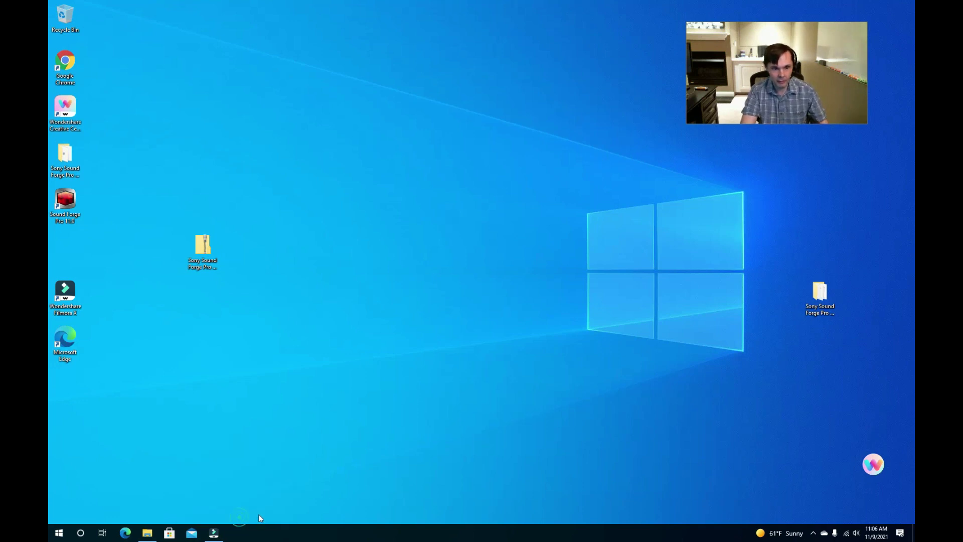
{"action": "left_click", "coordinate": [814, 535]}
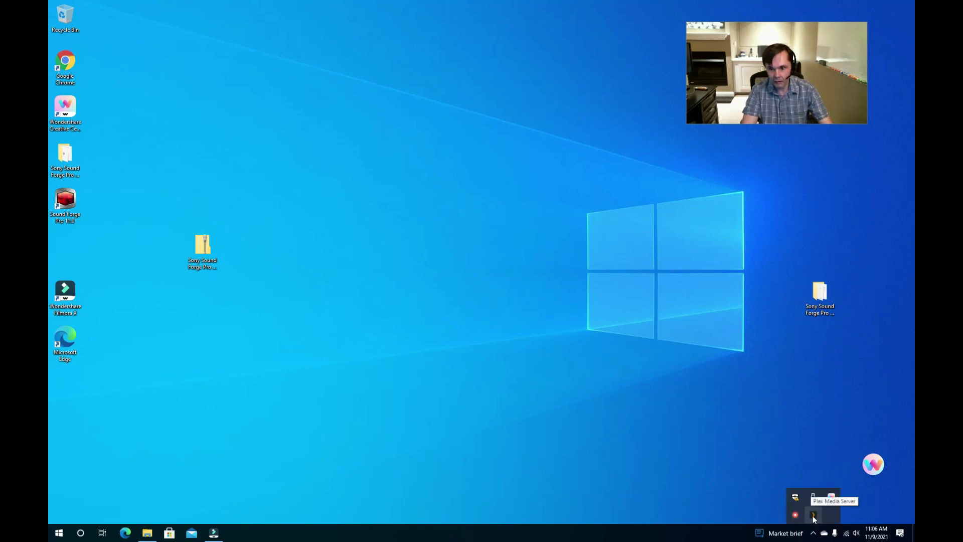
{"action": "right_click", "coordinate": [814, 517]}
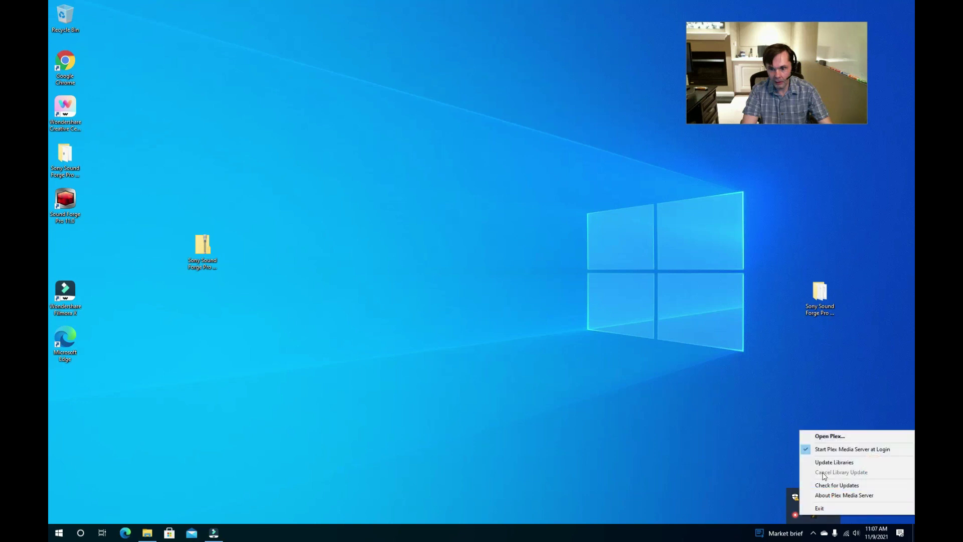
{"action": "left_click", "coordinate": [827, 437]}
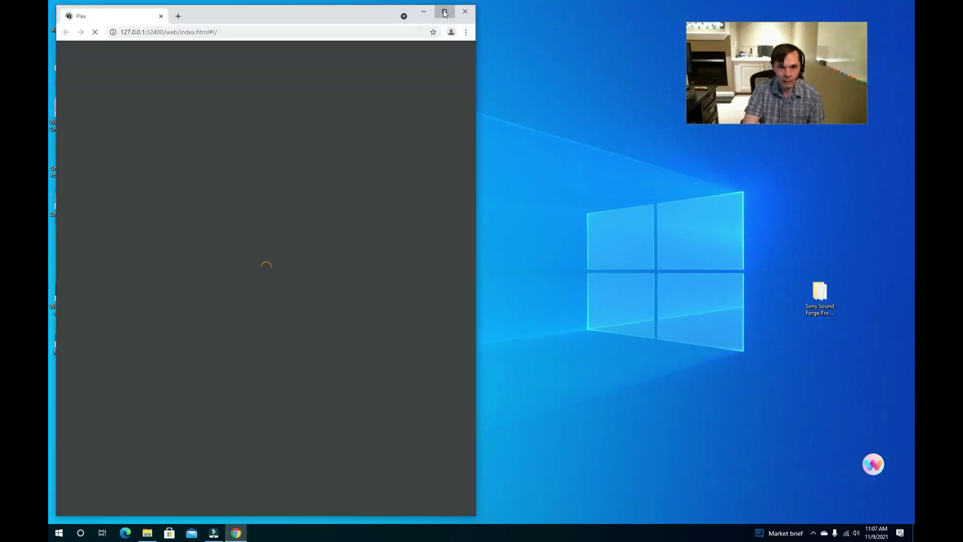
- Maximize the Plex Web window and open the HiDef Music library from the MORE sources list
{"action": "left_click", "coordinate": [444, 11]}
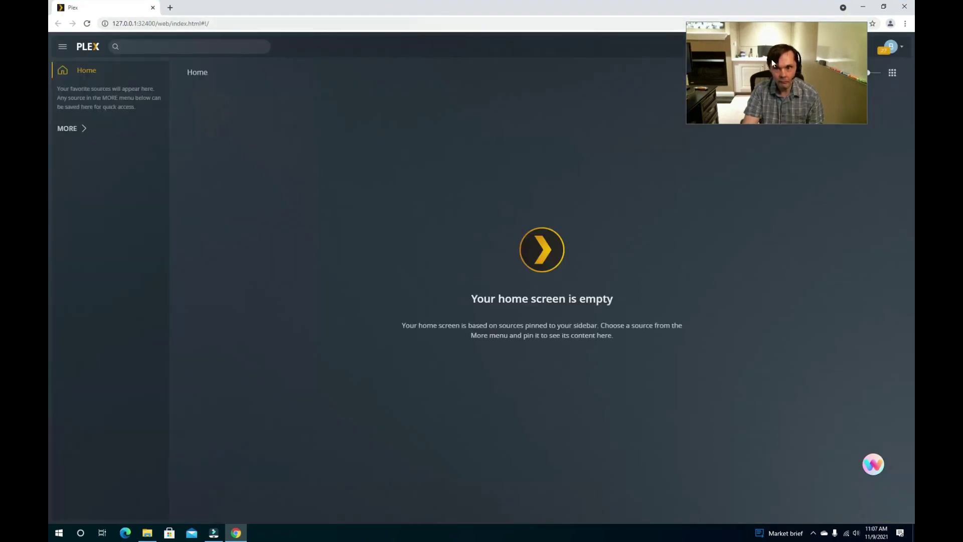
{"action": "left_click_drag", "start_coordinate": [829, 73], "coordinate": [786, 93]}
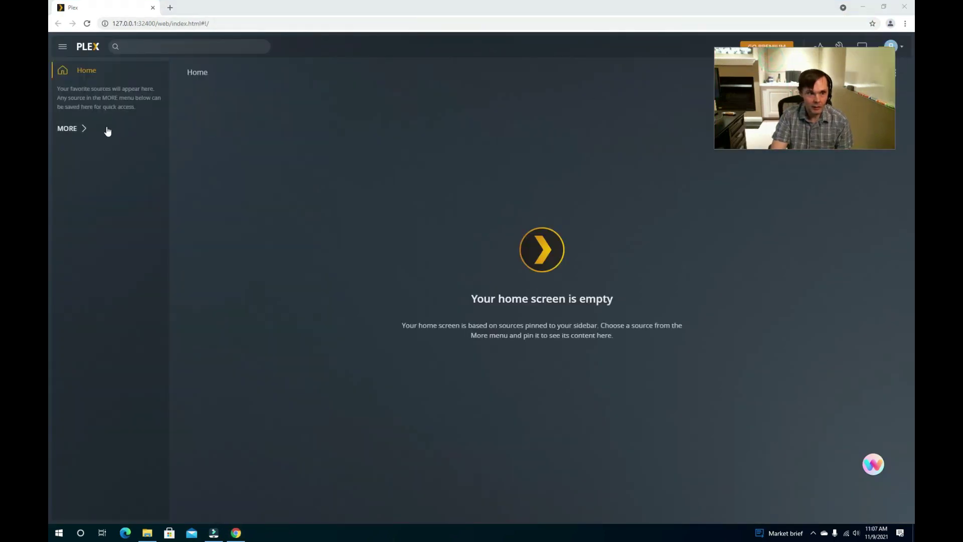
{"action": "left_click", "coordinate": [68, 129]}
{"action": "left_click", "coordinate": [71, 126]}
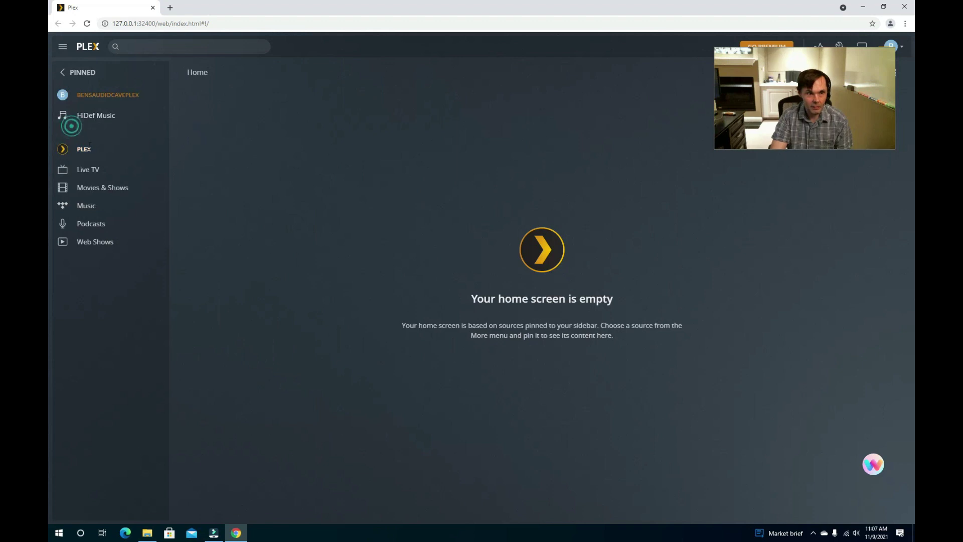
{"action": "left_click", "coordinate": [96, 122]}
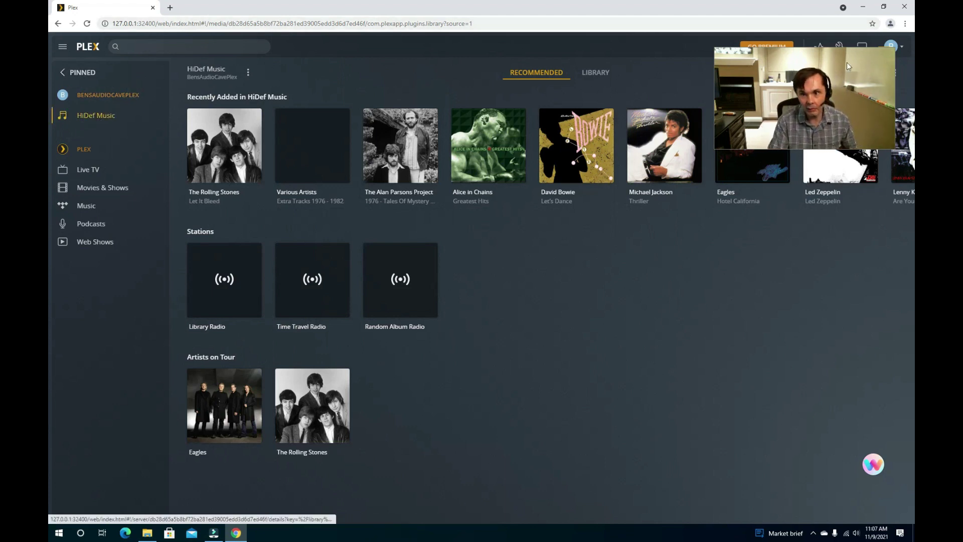
- Open the Add Library dialog from the server's ⋮ actions menu
{"action": "left_click_drag", "start_coordinate": [848, 78], "coordinate": [851, 276]}
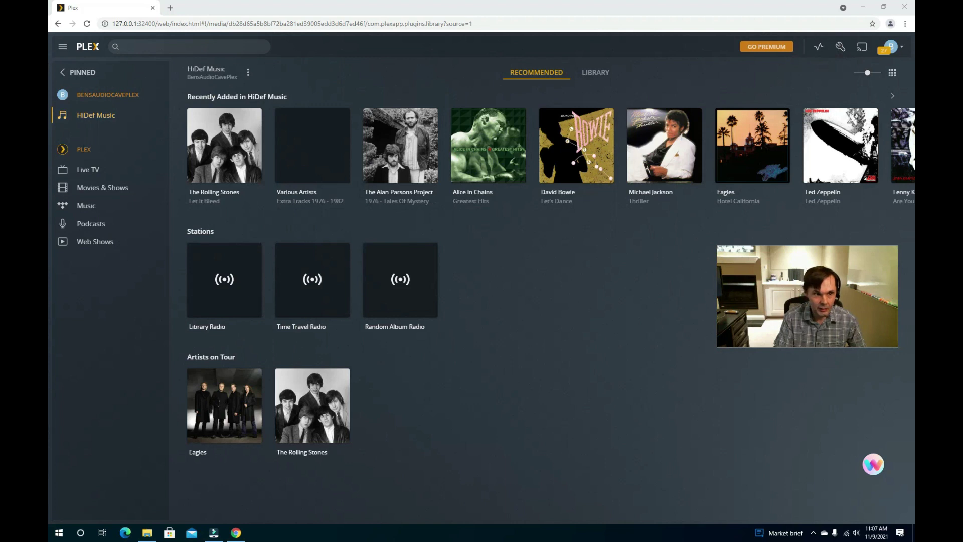
{"action": "mouse_move", "coordinate": [154, 100]}
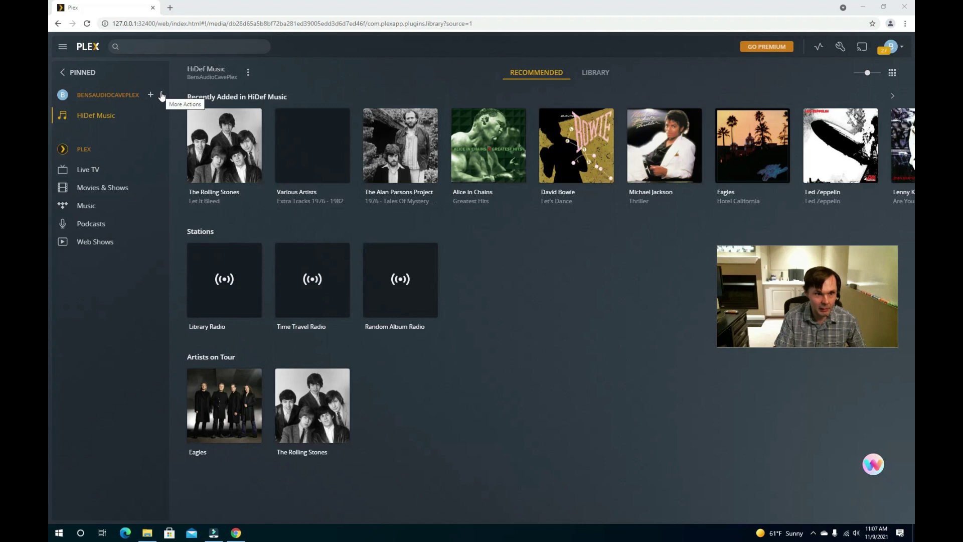
{"action": "left_click", "coordinate": [163, 95]}
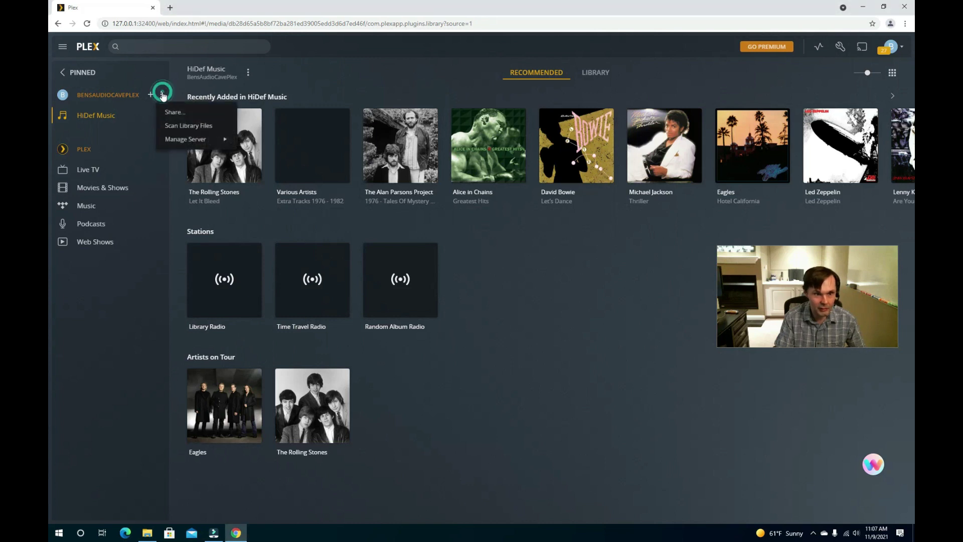
{"action": "mouse_move", "coordinate": [180, 140]}
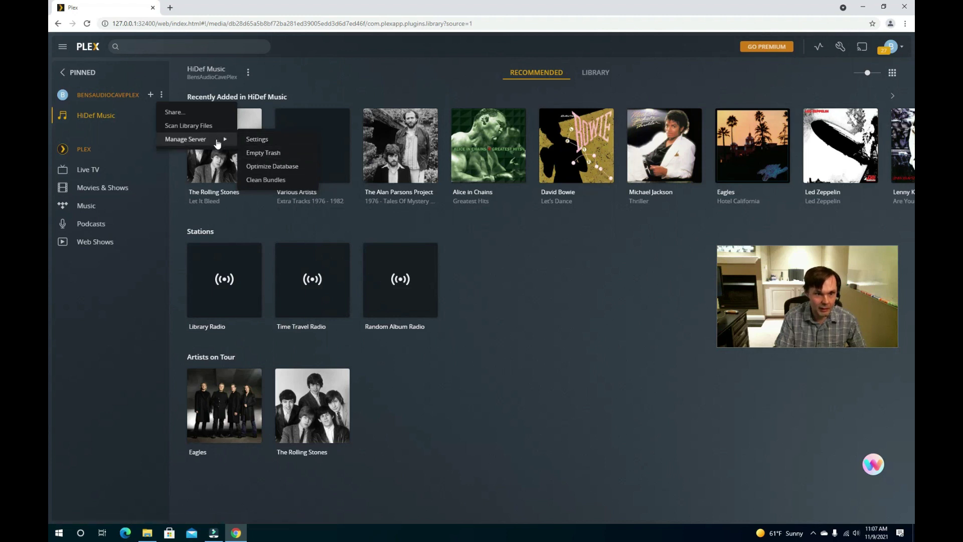
{"action": "left_click", "coordinate": [150, 95]}
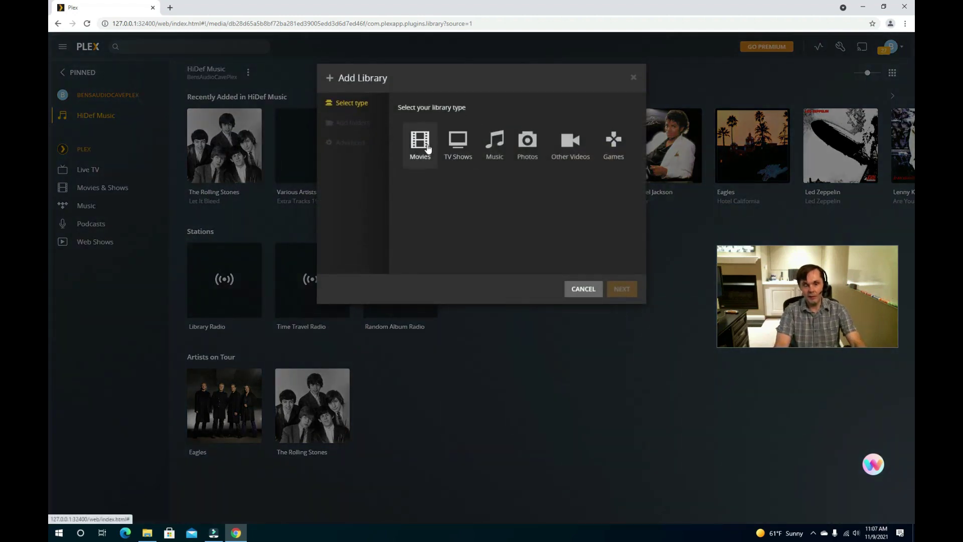
- Choose Music, name the library 'Transcribed Vinyl', and advance to browsing for its media folder
{"action": "left_click", "coordinate": [495, 143]}
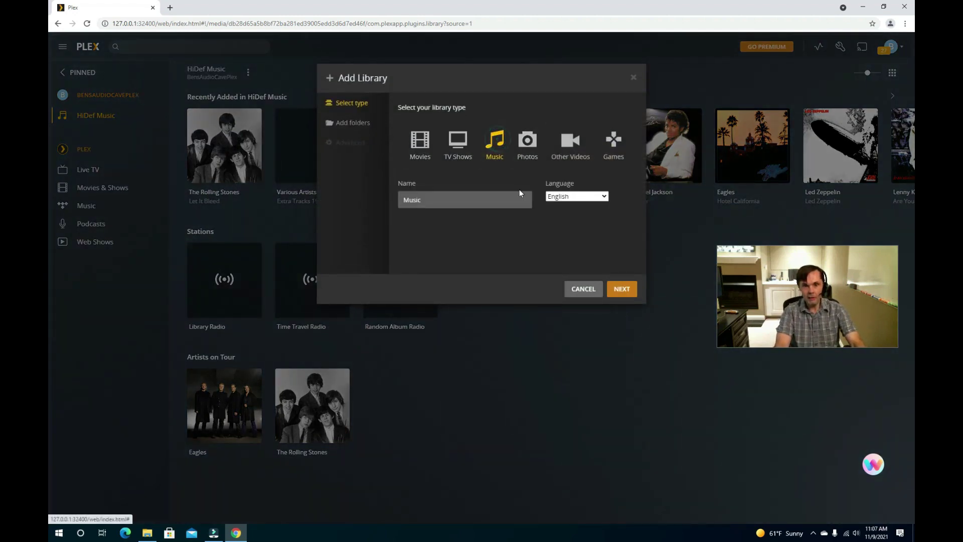
{"action": "left_click", "coordinate": [504, 199]}
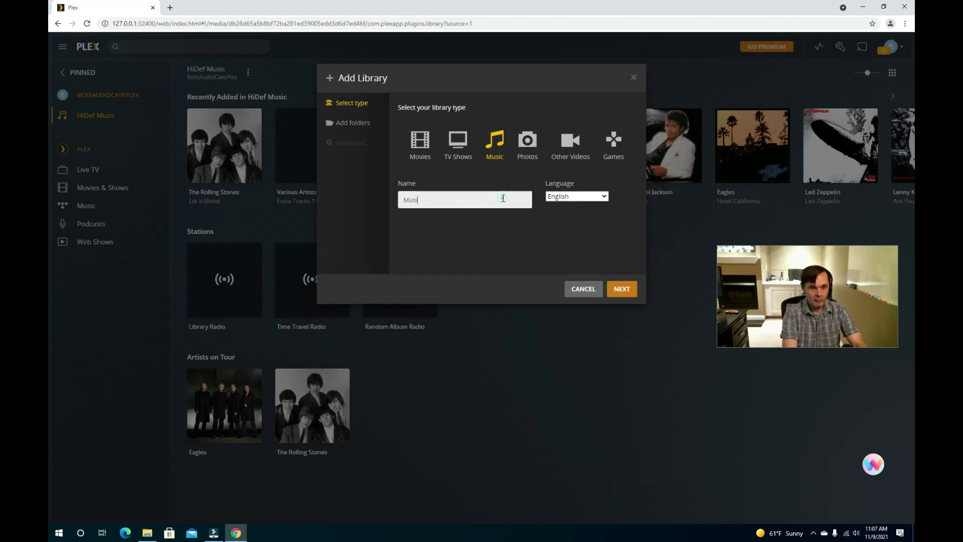
{"action": "key", "text": "BackSpace"}
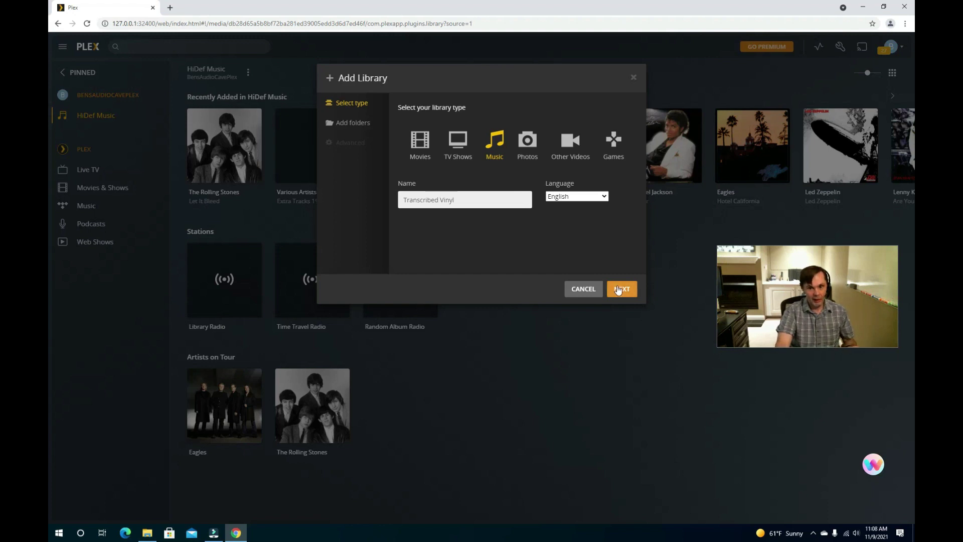
{"action": "left_click", "coordinate": [619, 290]}
{"action": "left_click", "coordinate": [619, 289]}
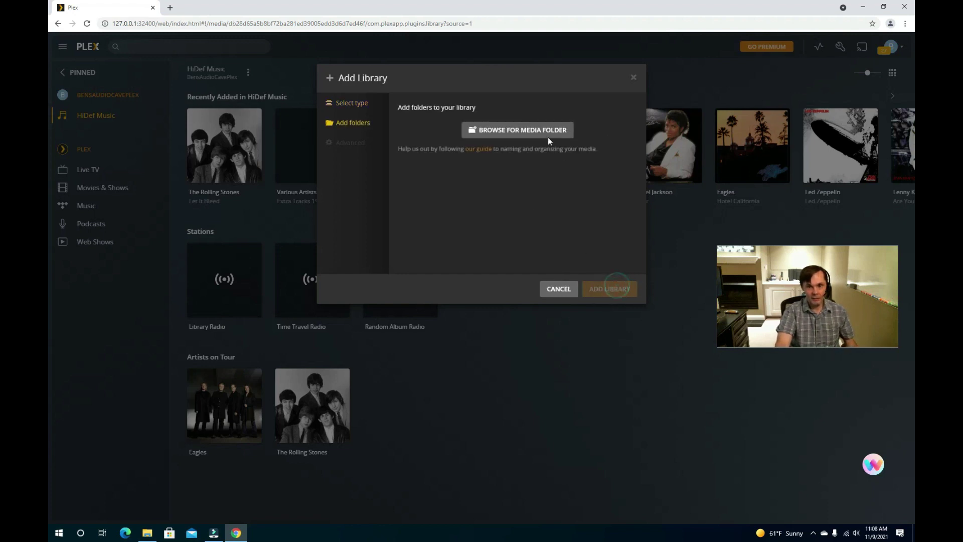
{"action": "left_click", "coordinate": [548, 133]}
- Browse the D:, F:, C: drives, the home folder and D:\Vinyl, then cancel without adding a folder
{"action": "left_click", "coordinate": [386, 170]}
{"action": "left_click", "coordinate": [385, 167]}
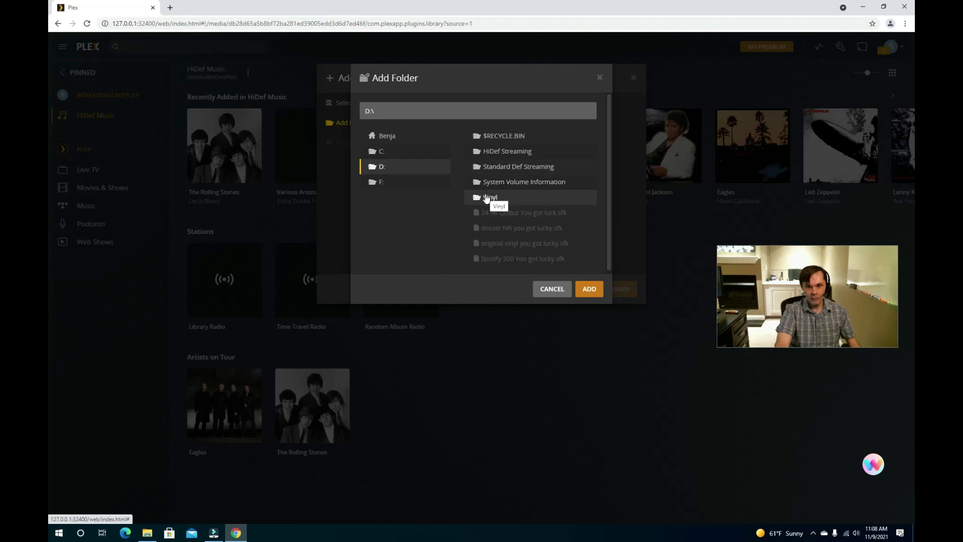
{"action": "scroll", "coordinate": [487, 199], "scroll_direction": "down", "scroll_amount": 1}
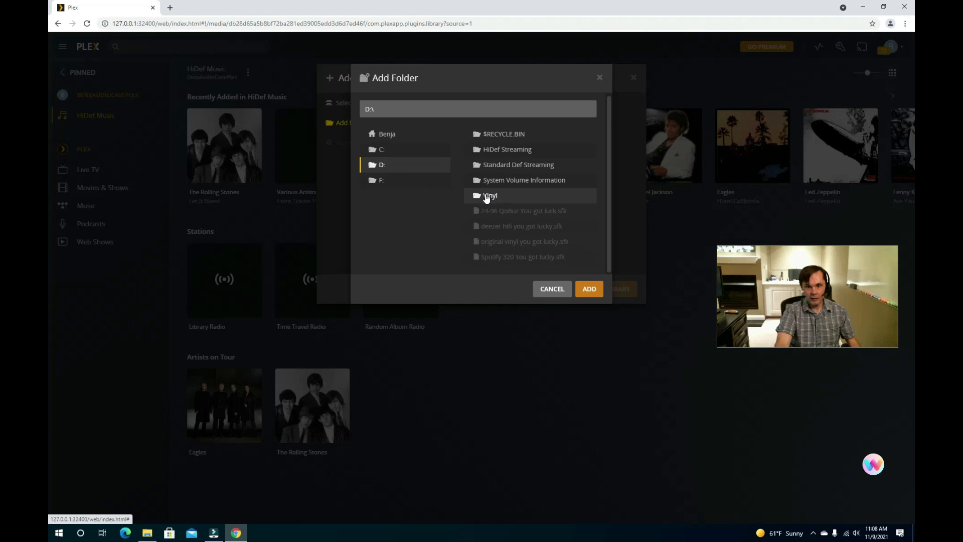
{"action": "scroll", "coordinate": [486, 197], "scroll_direction": "up", "scroll_amount": 1}
{"action": "left_click", "coordinate": [376, 181]}
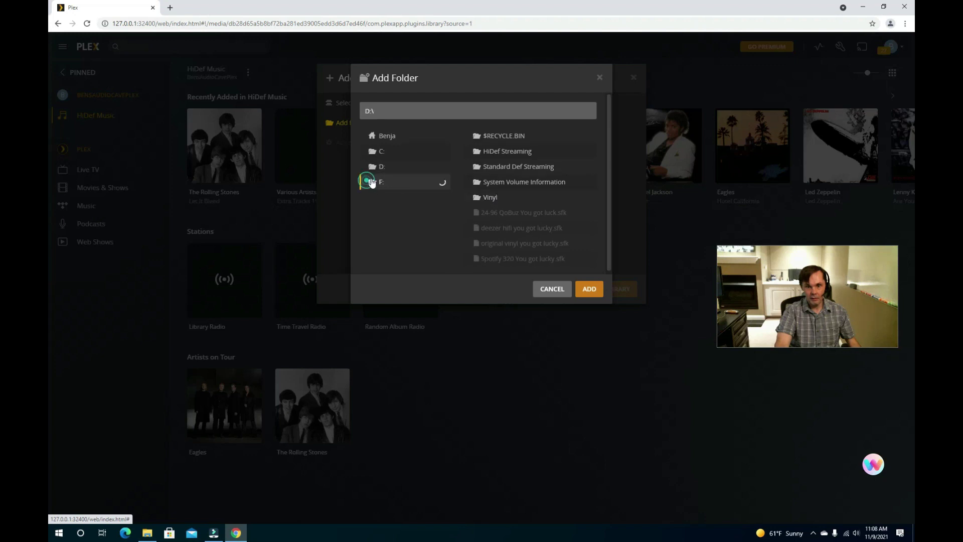
{"action": "left_click", "coordinate": [380, 152]}
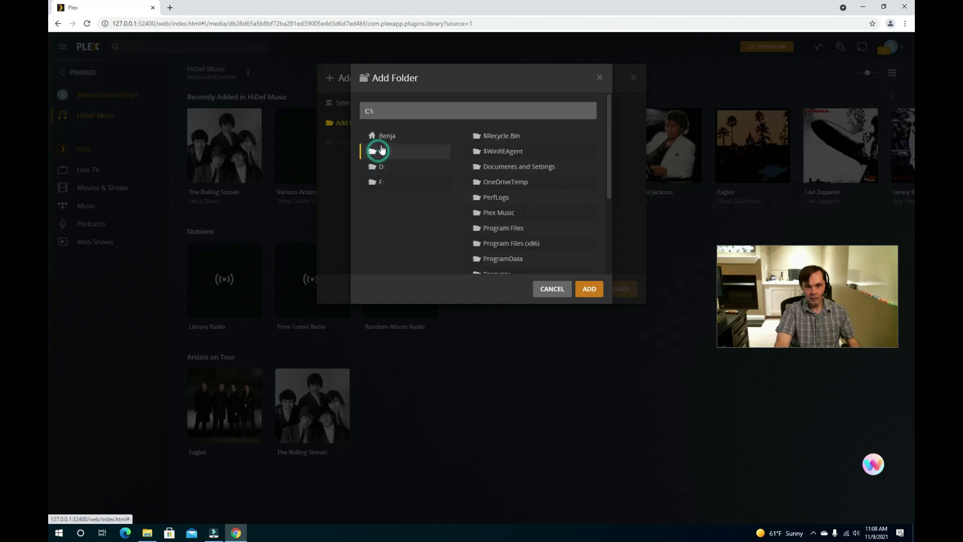
{"action": "left_click", "coordinate": [383, 135]}
{"action": "left_click", "coordinate": [379, 164]}
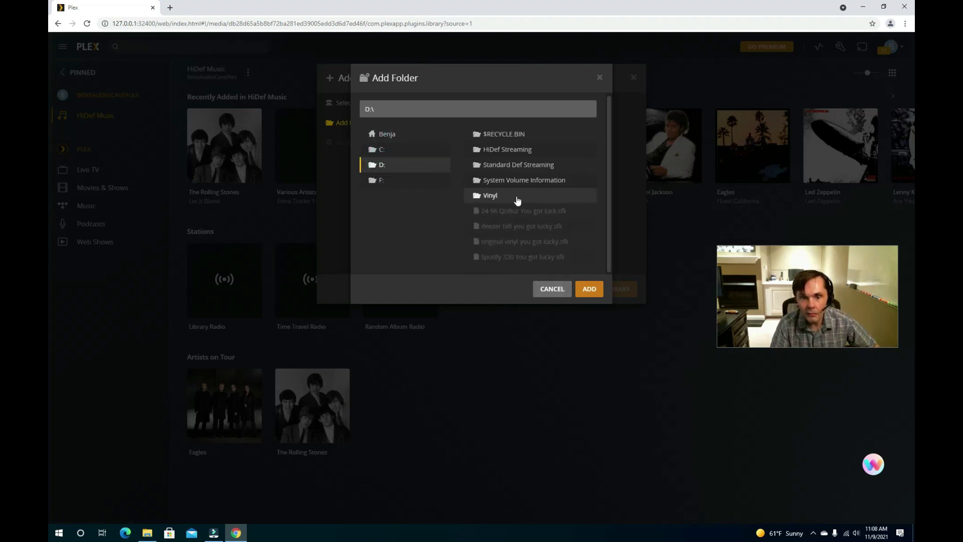
{"action": "left_click", "coordinate": [490, 197]}
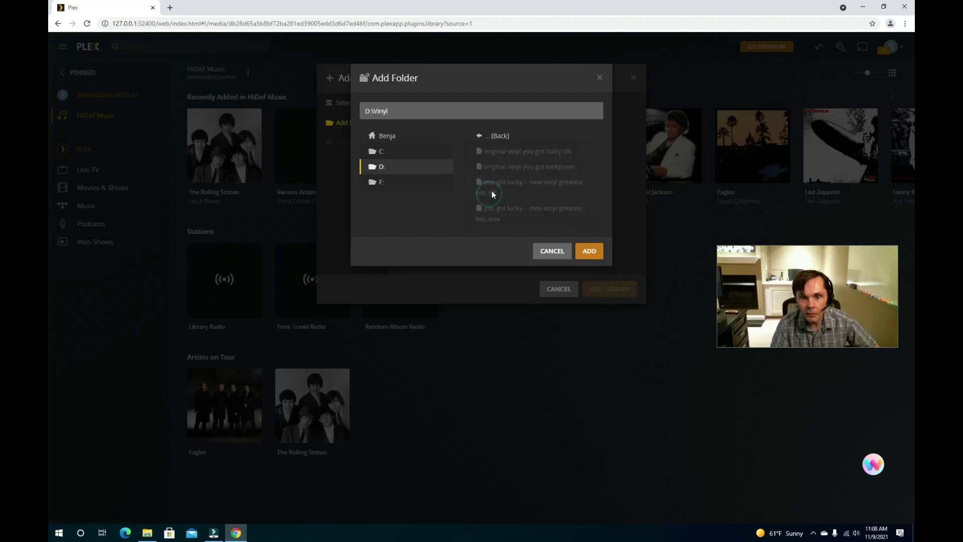
{"action": "left_click", "coordinate": [480, 137]}
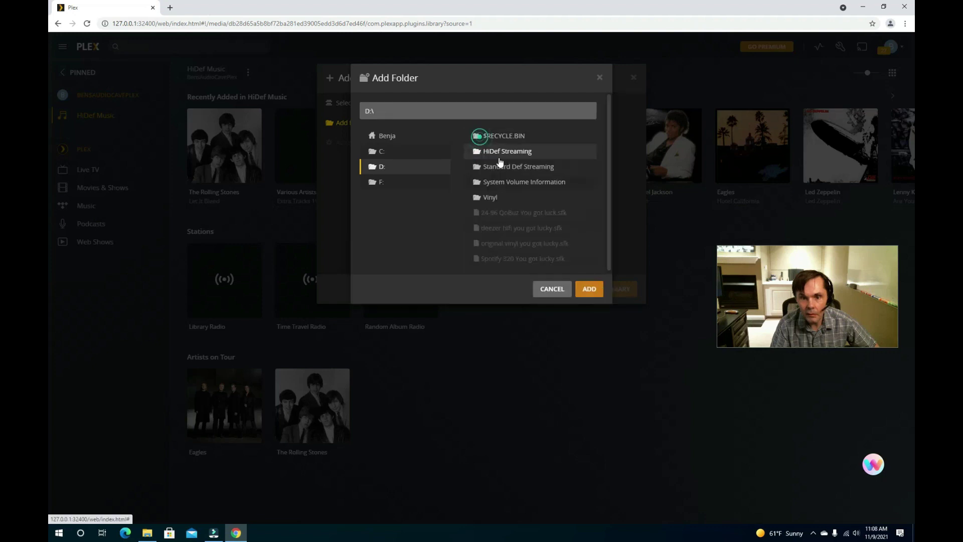
{"action": "left_click", "coordinate": [556, 294]}
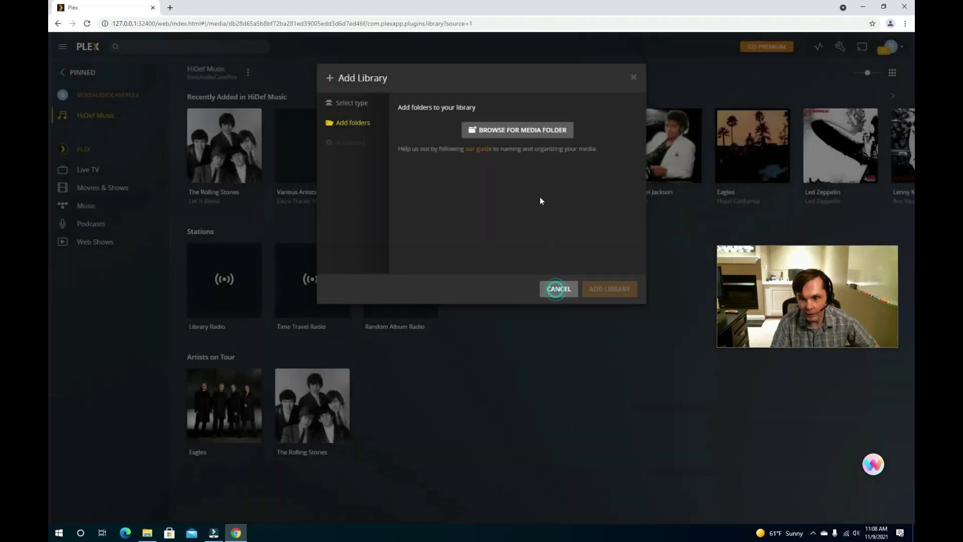
- Confirm in File Explorer that C:\Plex Music holds HiDef and Vinyl Rips, then return to Plex's folder step
{"action": "left_click", "coordinate": [148, 533]}
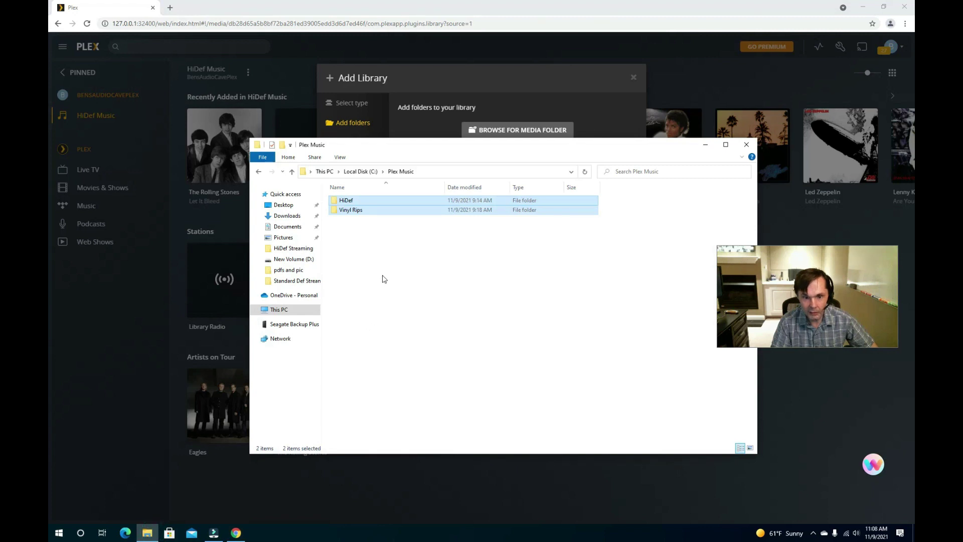
{"action": "left_click", "coordinate": [430, 171]}
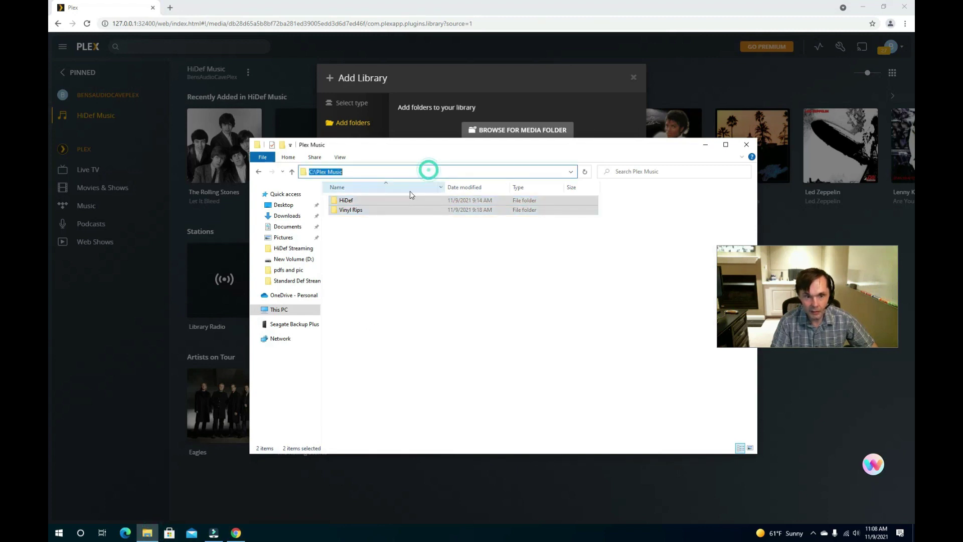
{"action": "left_click", "coordinate": [383, 247]}
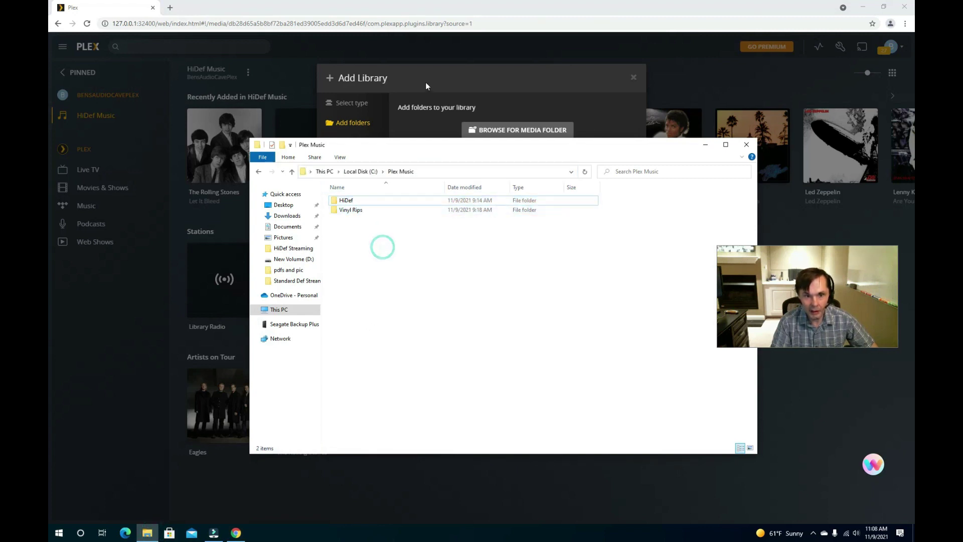
{"action": "left_click", "coordinate": [435, 78]}
{"action": "left_click", "coordinate": [343, 127]}
- Add C:\Plex Music\Vinyl Rips as the folder and create the Transcribed Vinyl library
{"action": "left_click", "coordinate": [529, 132]}
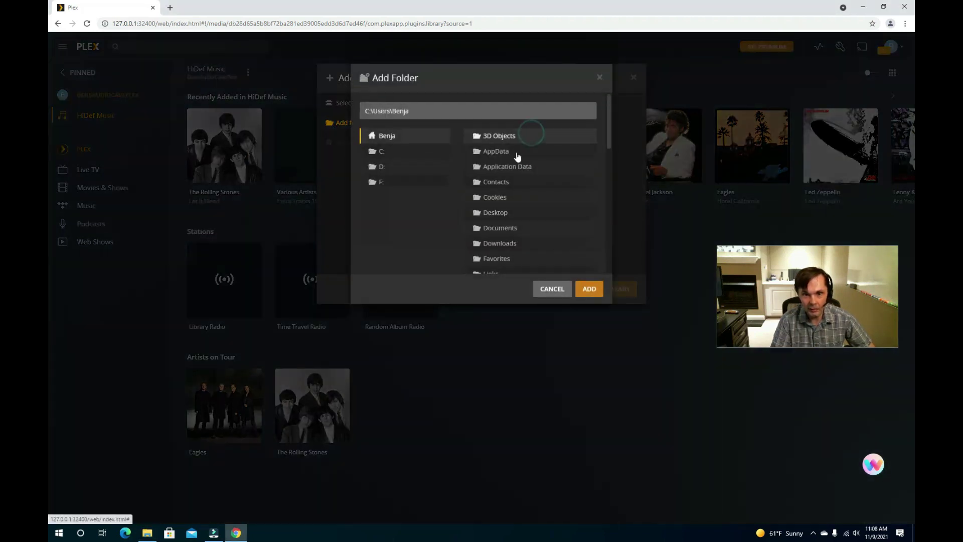
{"action": "left_click", "coordinate": [390, 153]}
{"action": "scroll", "coordinate": [516, 175], "scroll_direction": "down", "scroll_amount": 4}
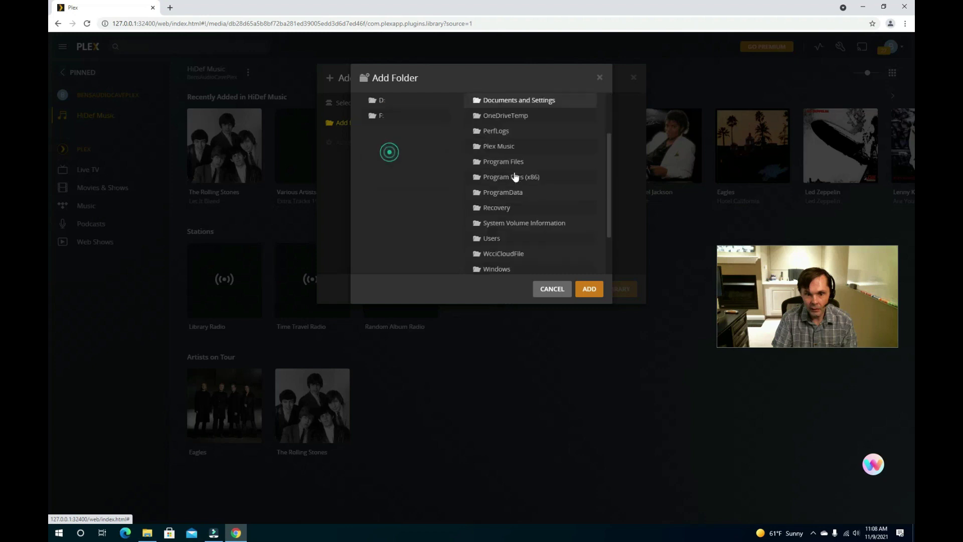
{"action": "scroll", "coordinate": [515, 175], "scroll_direction": "up", "scroll_amount": 3}
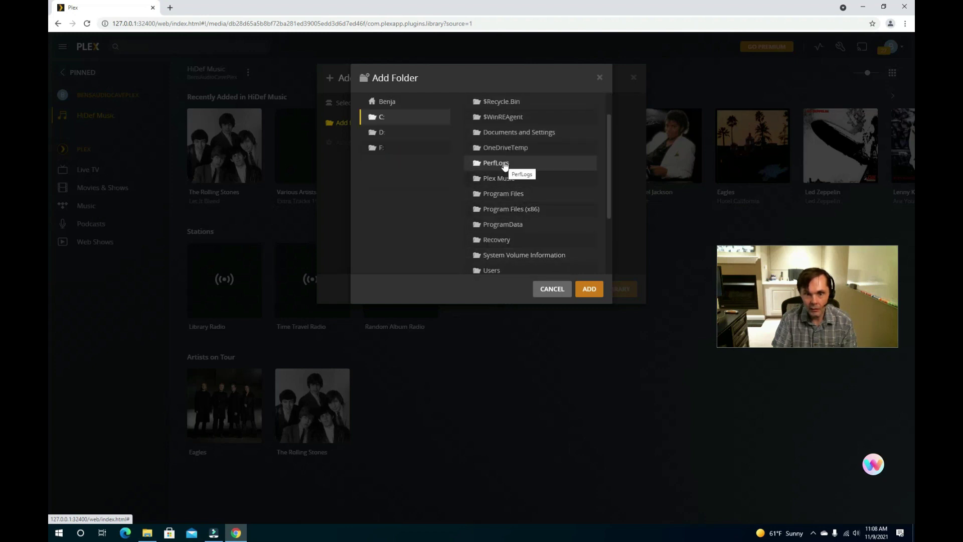
{"action": "scroll", "coordinate": [505, 166], "scroll_direction": "down", "scroll_amount": 1}
{"action": "scroll", "coordinate": [505, 166], "scroll_direction": "up", "scroll_amount": 2}
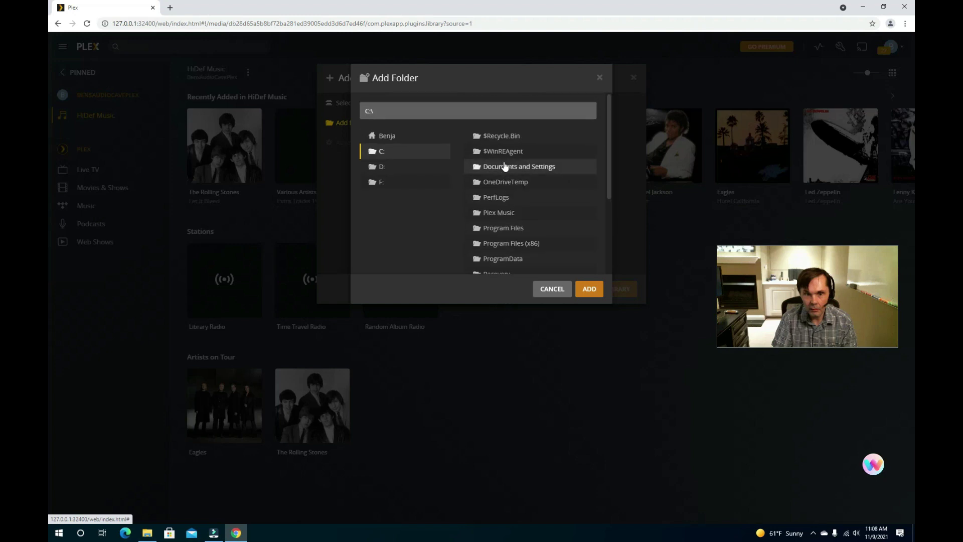
{"action": "left_click", "coordinate": [503, 212]}
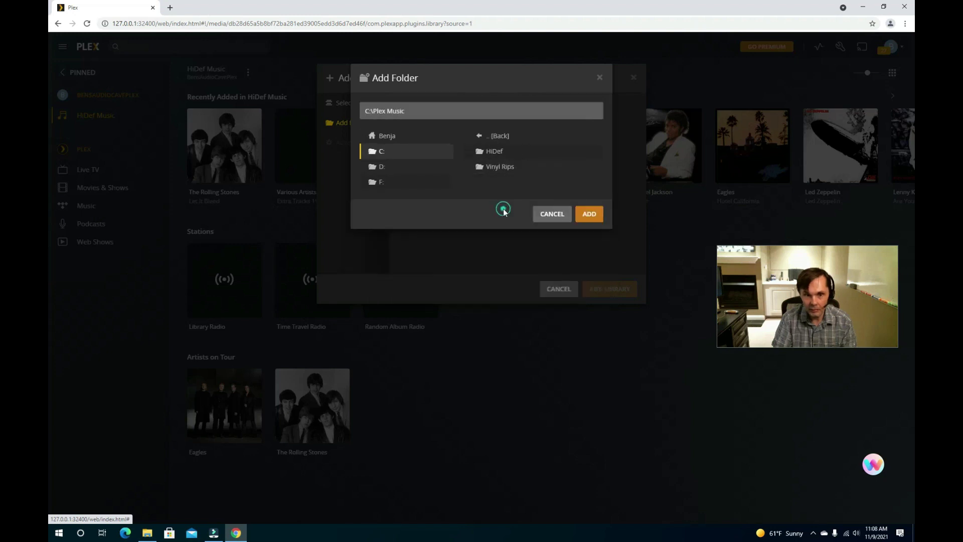
{"action": "left_click", "coordinate": [508, 166]}
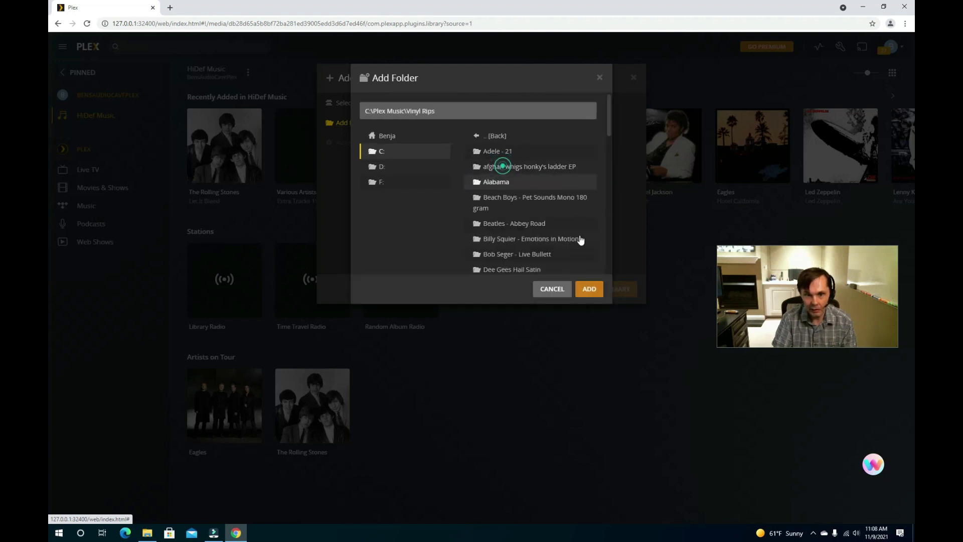
{"action": "left_click", "coordinate": [586, 289]}
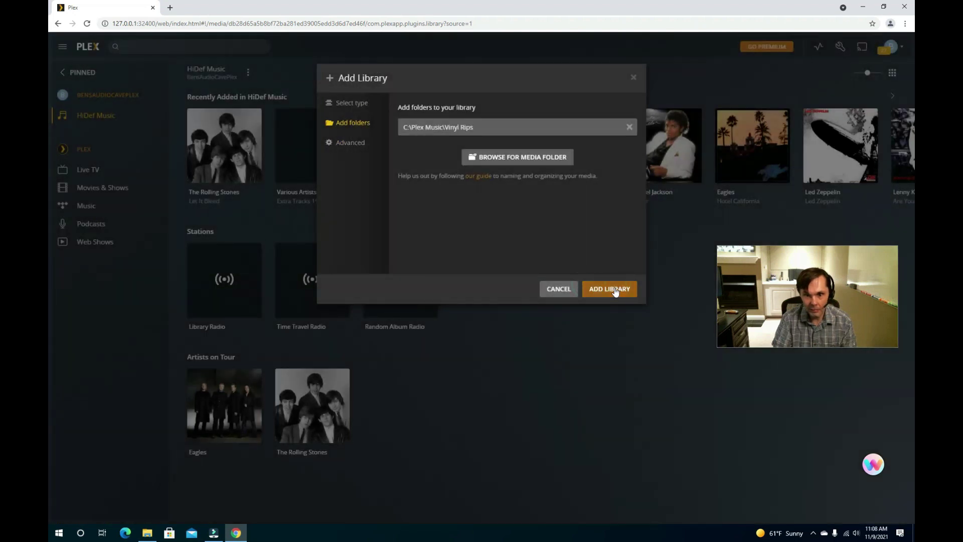
{"action": "left_click", "coordinate": [615, 290]}
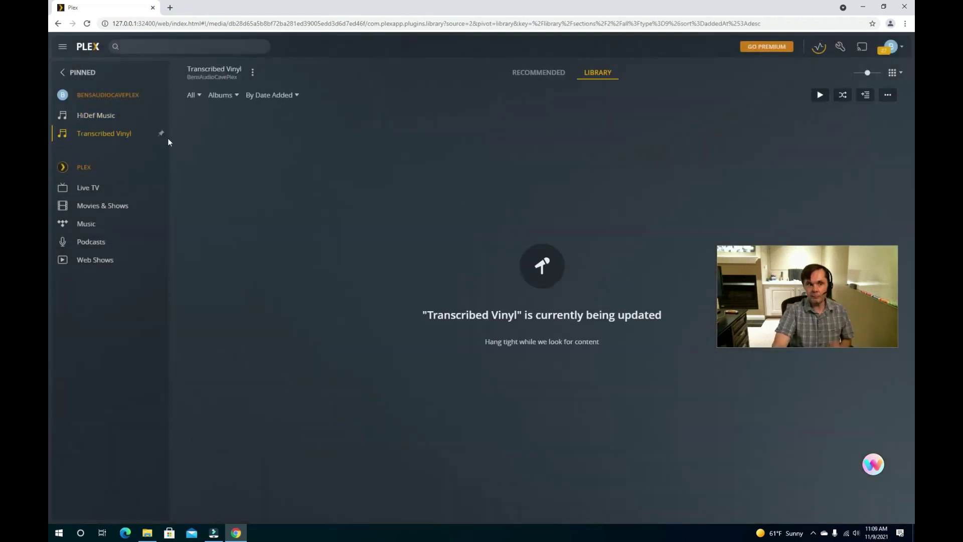
- Check the scan progress, view the Various Artists album's 5 tracks, and return to the album grid
{"action": "left_click", "coordinate": [112, 139]}
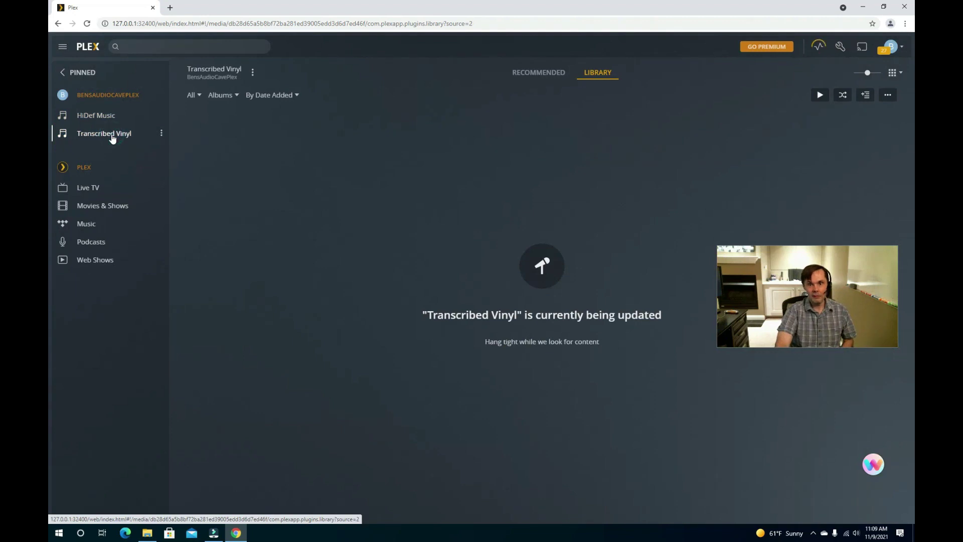
{"action": "left_click", "coordinate": [821, 48]}
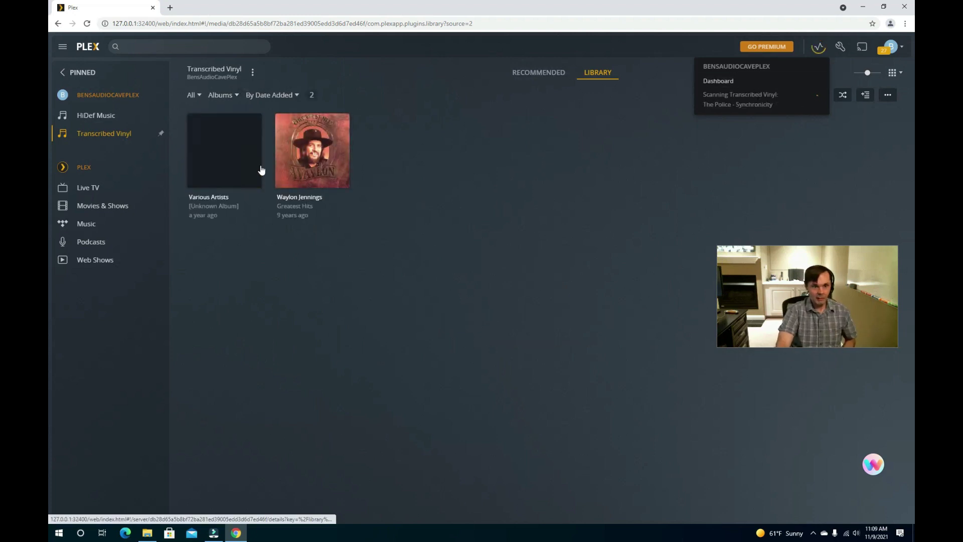
{"action": "left_click", "coordinate": [231, 180]}
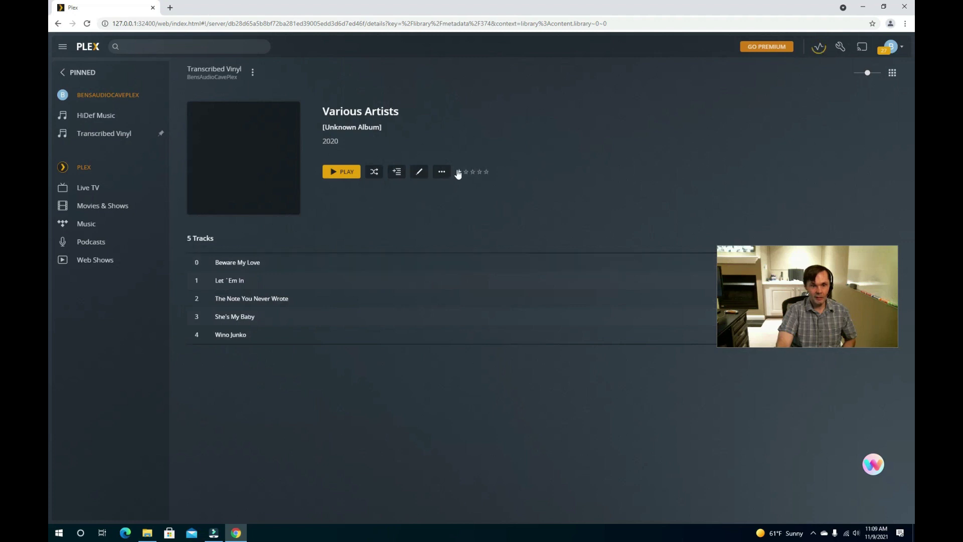
{"action": "left_click", "coordinate": [108, 134]}
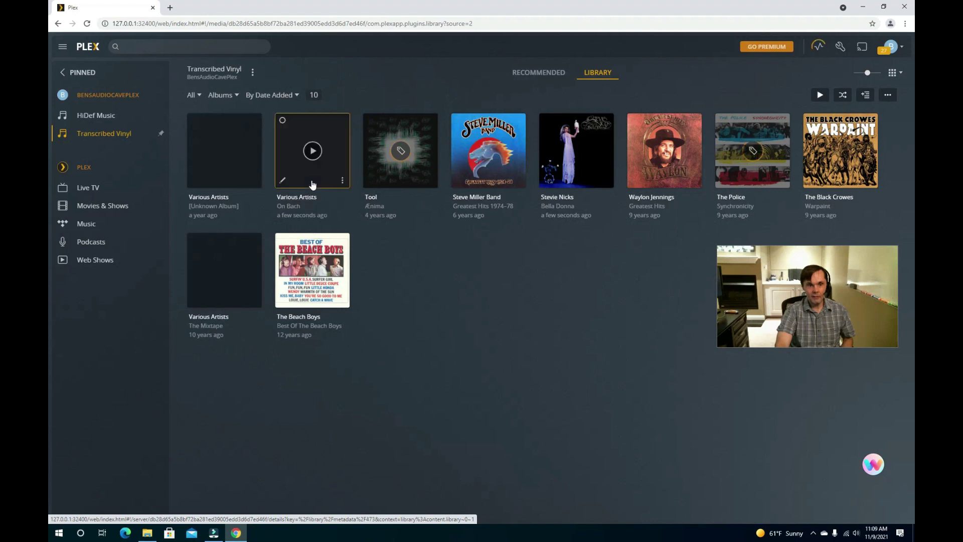
- Match On Bach to Wendy Carlos' Switched-On Bach (1968), then review it in Fix Match and cancel
{"action": "left_click", "coordinate": [342, 182]}
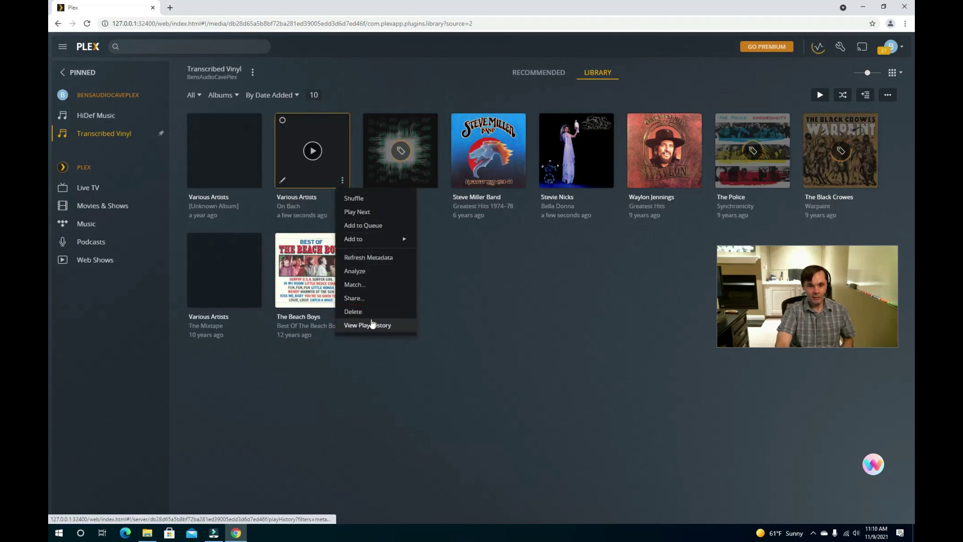
{"action": "left_click", "coordinate": [370, 284]}
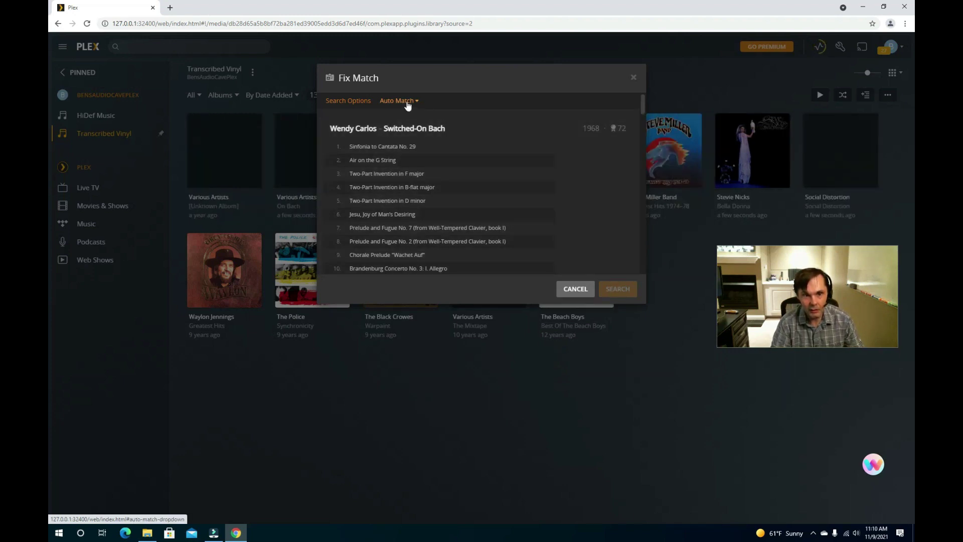
{"action": "left_click", "coordinate": [361, 146]}
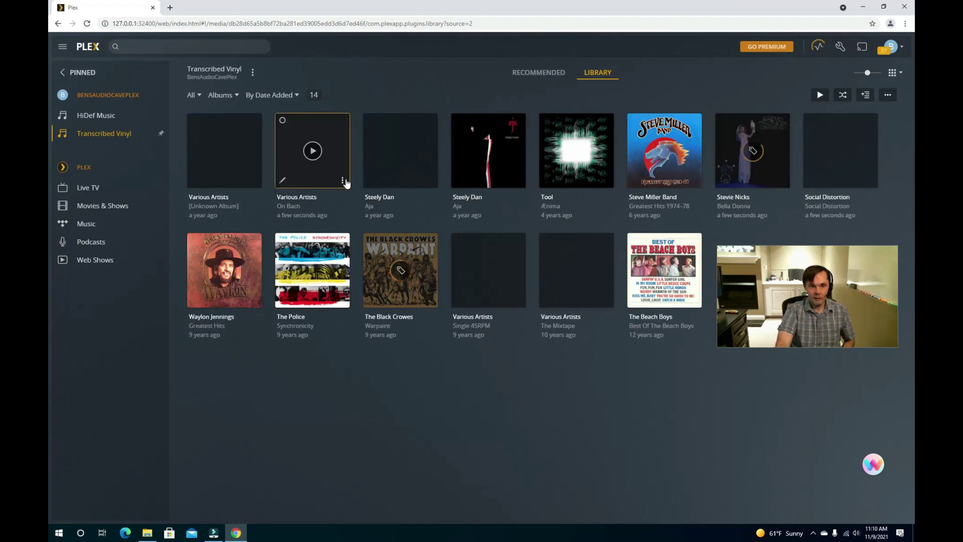
{"action": "left_click", "coordinate": [344, 182]}
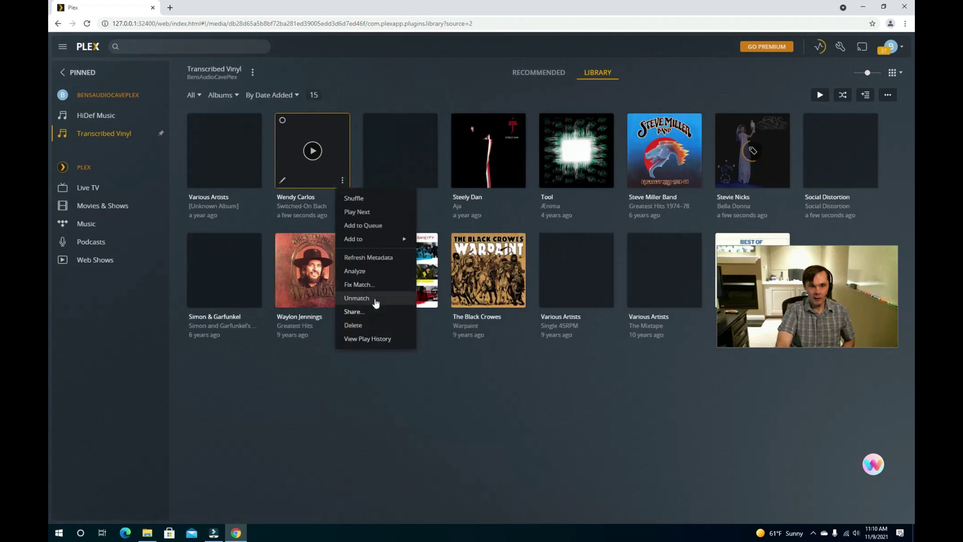
{"action": "left_click", "coordinate": [375, 285]}
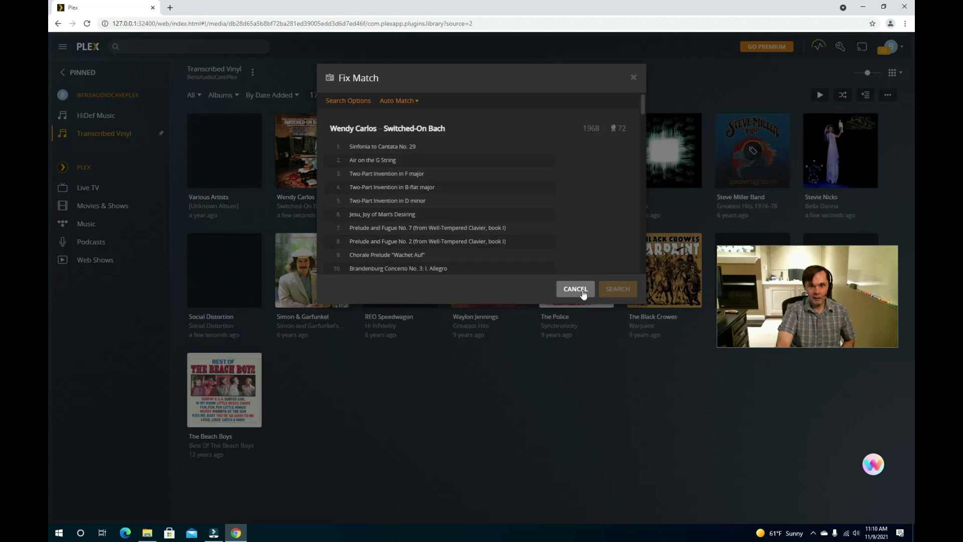
{"action": "left_click", "coordinate": [575, 289]}
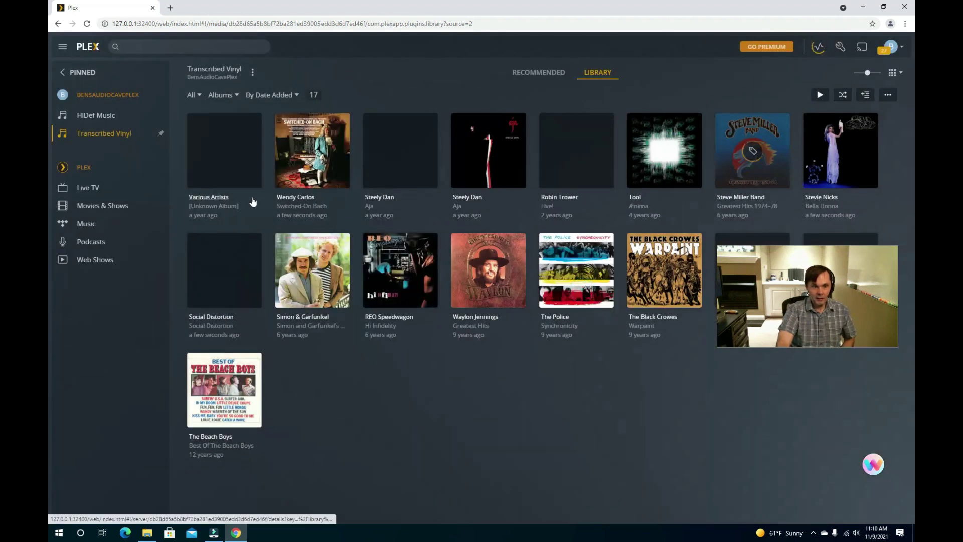
- Match the Various Artists [Unknown Album] to Wings' Wings at the Speed of Sound
{"action": "left_click", "coordinate": [255, 179]}
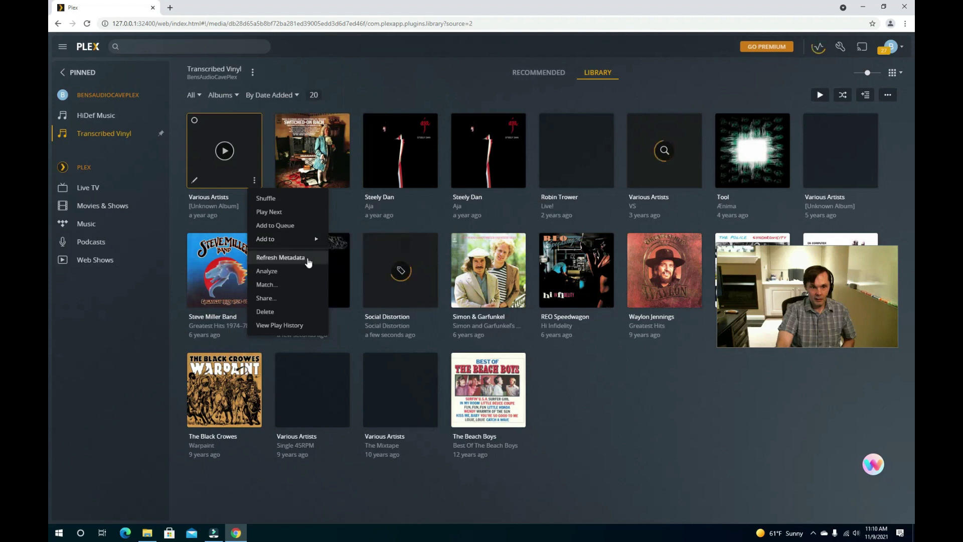
{"action": "left_click", "coordinate": [291, 284]}
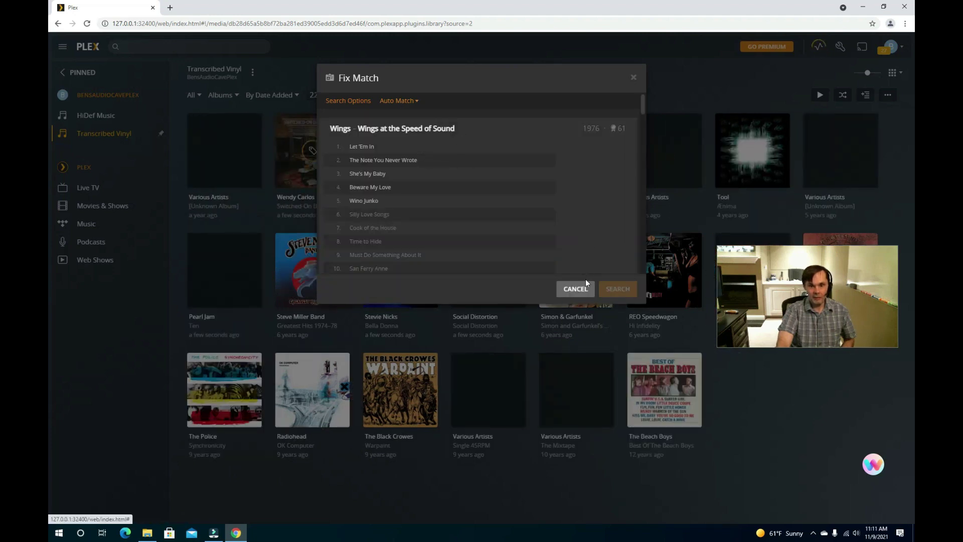
{"action": "left_click", "coordinate": [400, 102]}
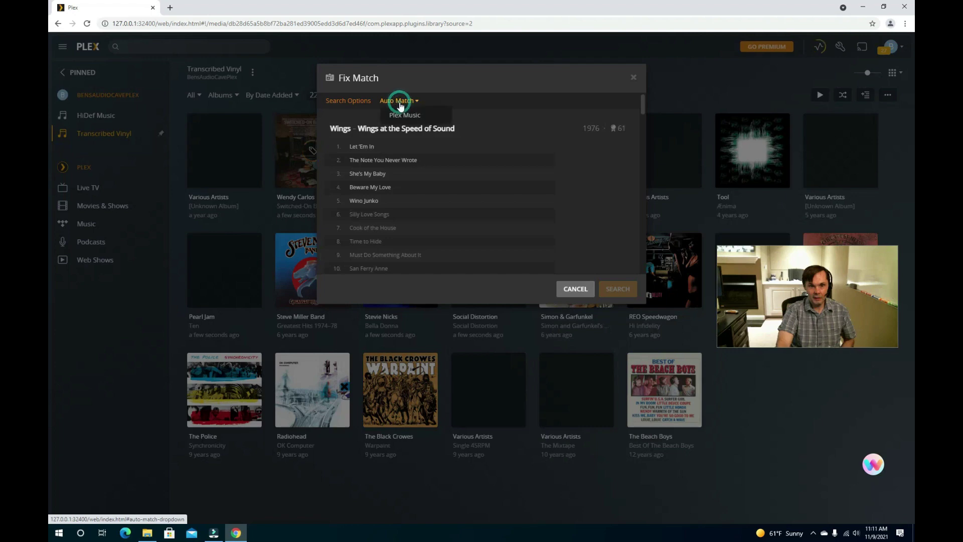
{"action": "left_click", "coordinate": [401, 103]}
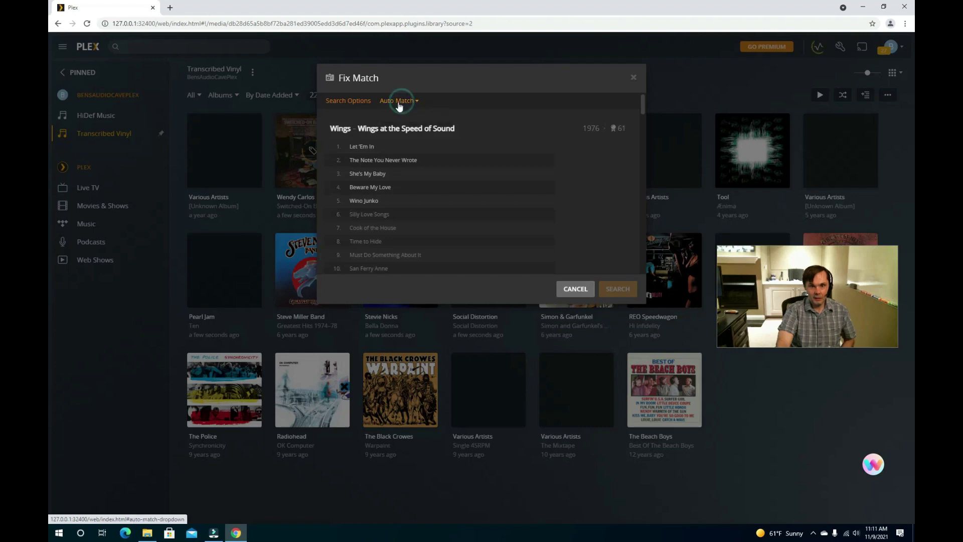
{"action": "left_click", "coordinate": [379, 146]}
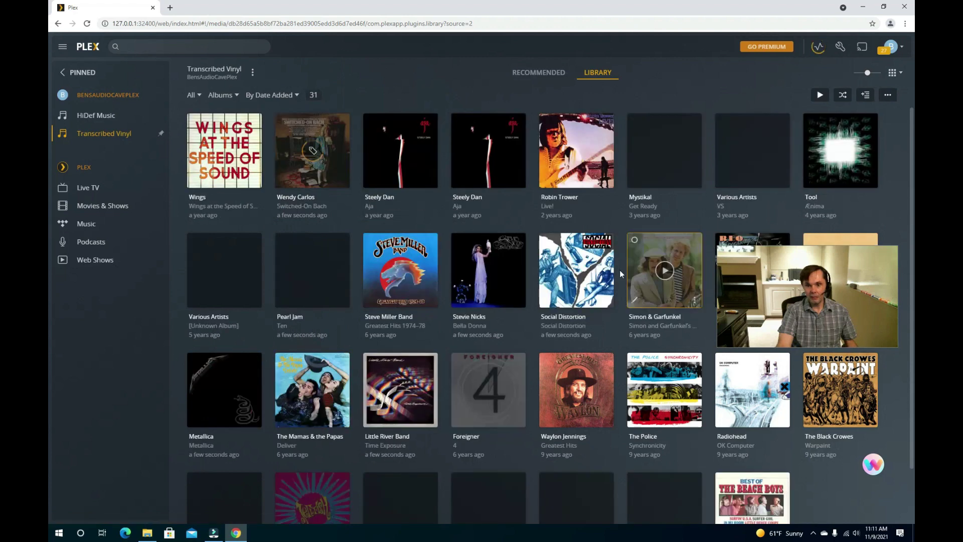
- Browse the 34-album Transcribed Vinyl grid, then reveal the hidden system-tray icons
{"action": "scroll", "coordinate": [468, 376], "scroll_direction": "down", "scroll_amount": 1}
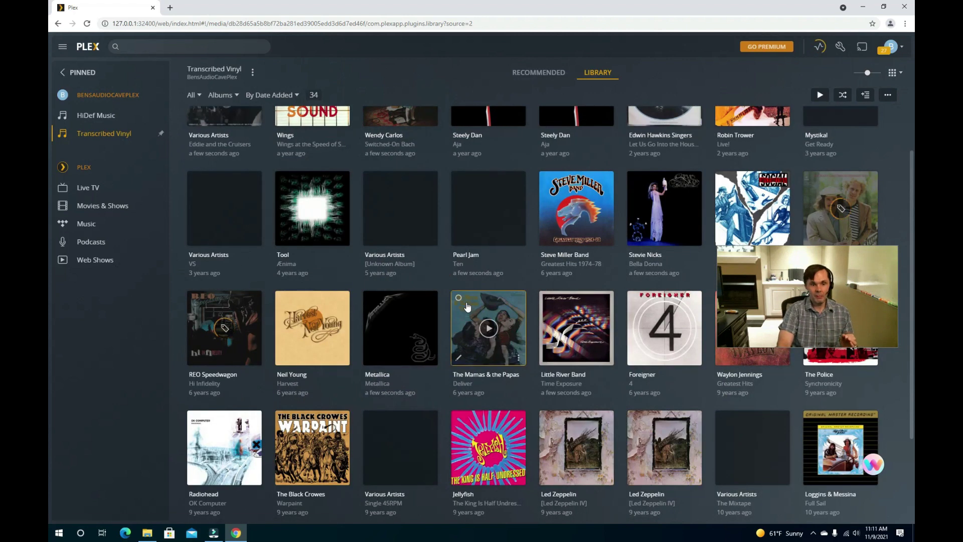
{"action": "scroll", "coordinate": [465, 302], "scroll_direction": "up", "scroll_amount": 2}
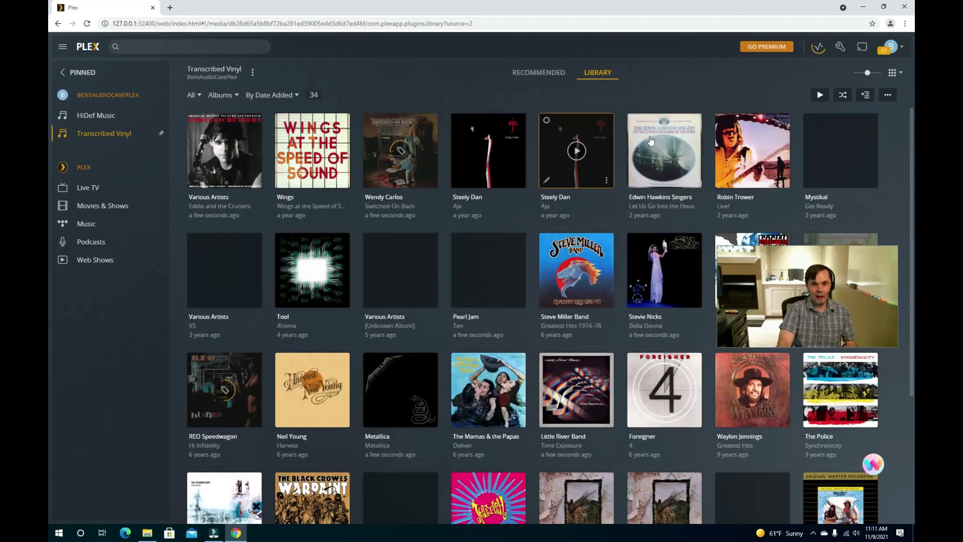
{"action": "left_click", "coordinate": [813, 533]}
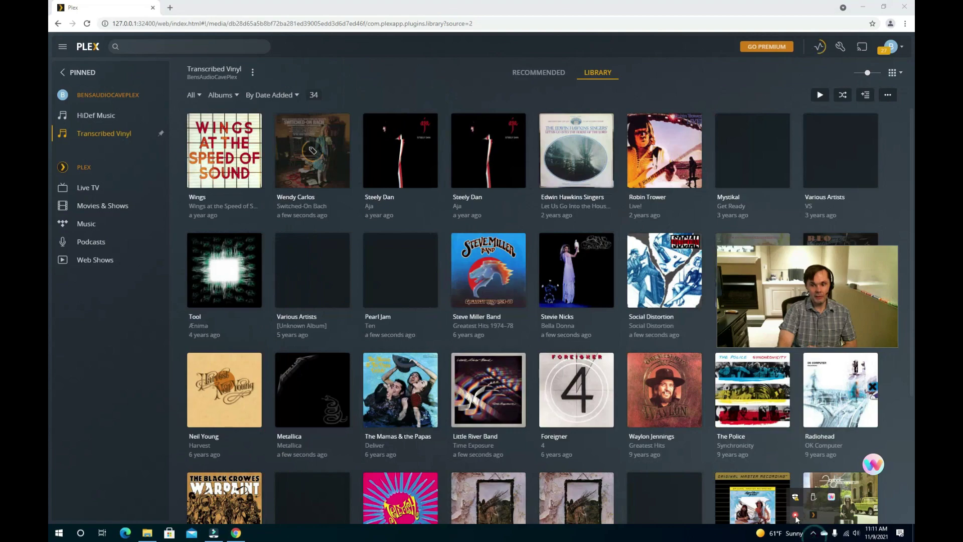